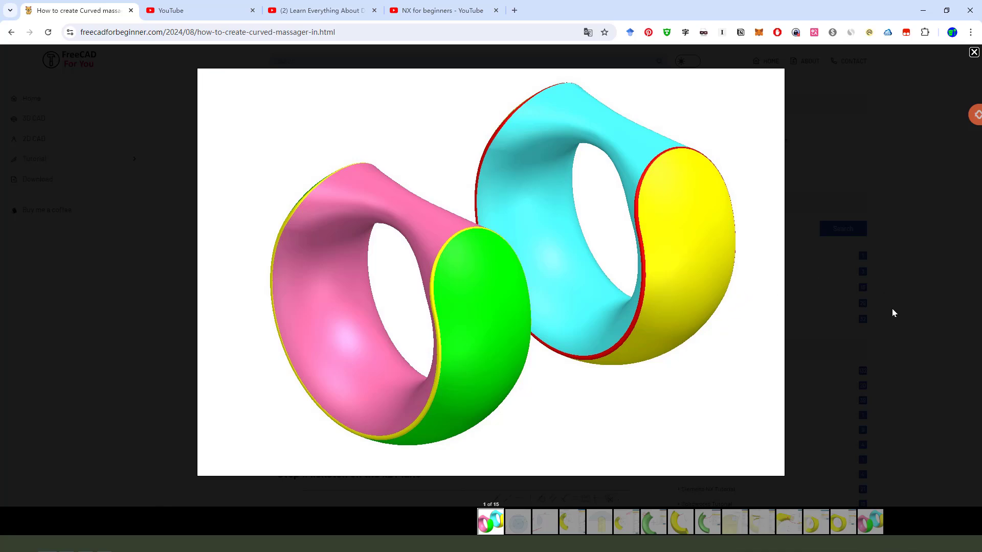
# Close the enlarged two-massager picture in Chrome to get back to the tutorial page
pyautogui.click(972, 54)
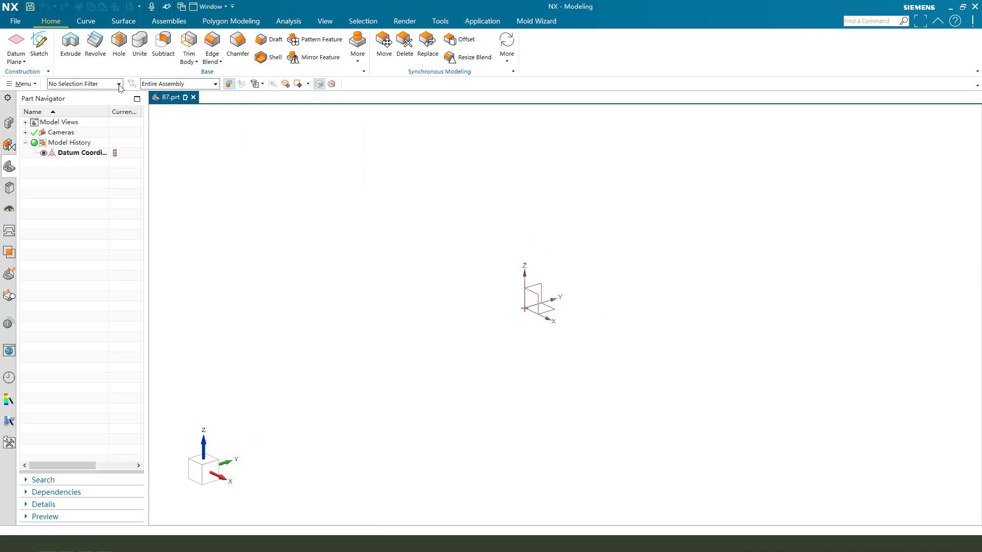
# Create a new sketch on the datum XZ plane
pyautogui.click(40, 46)
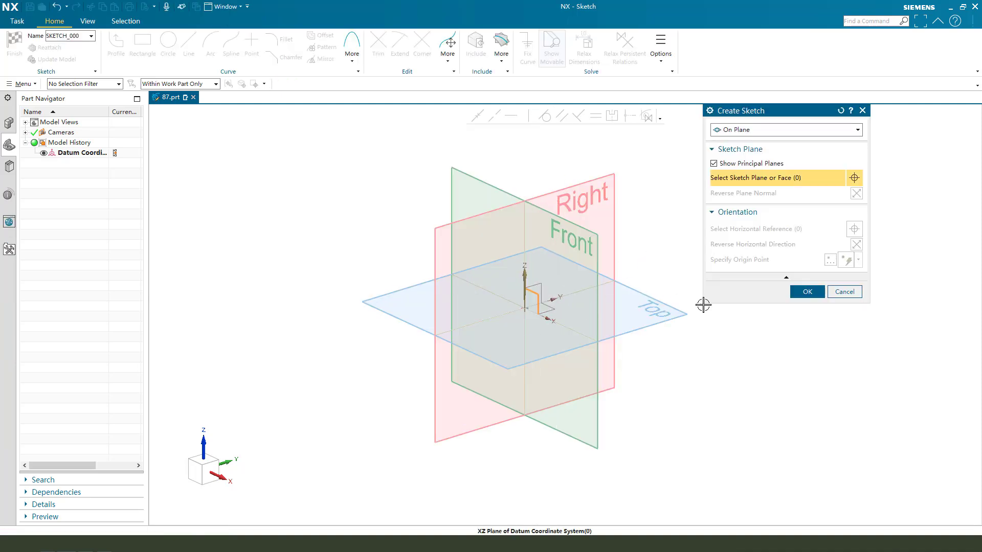
pyautogui.click(798, 293)
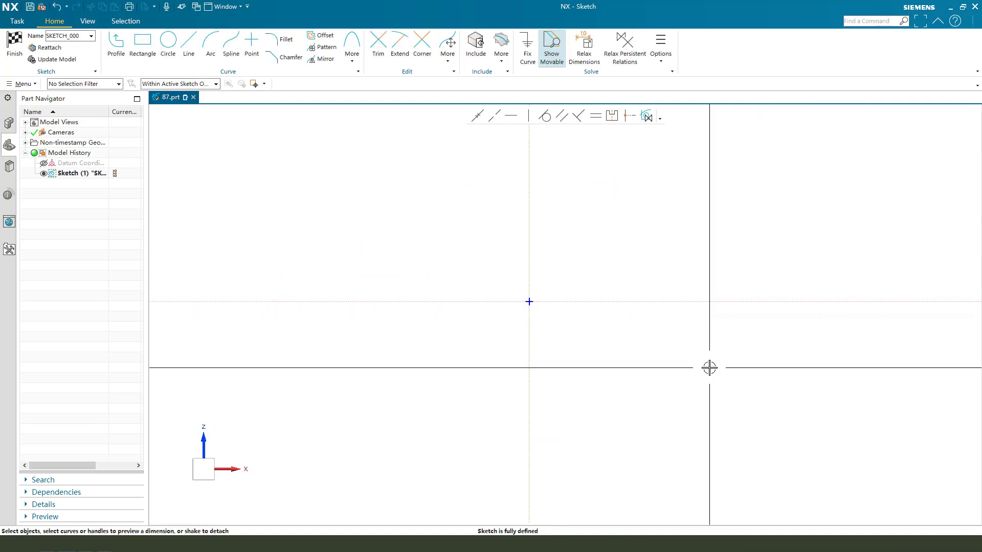
# Draw two concentric circles at the origin and a horizontal chord across the top
pyautogui.click(170, 41)
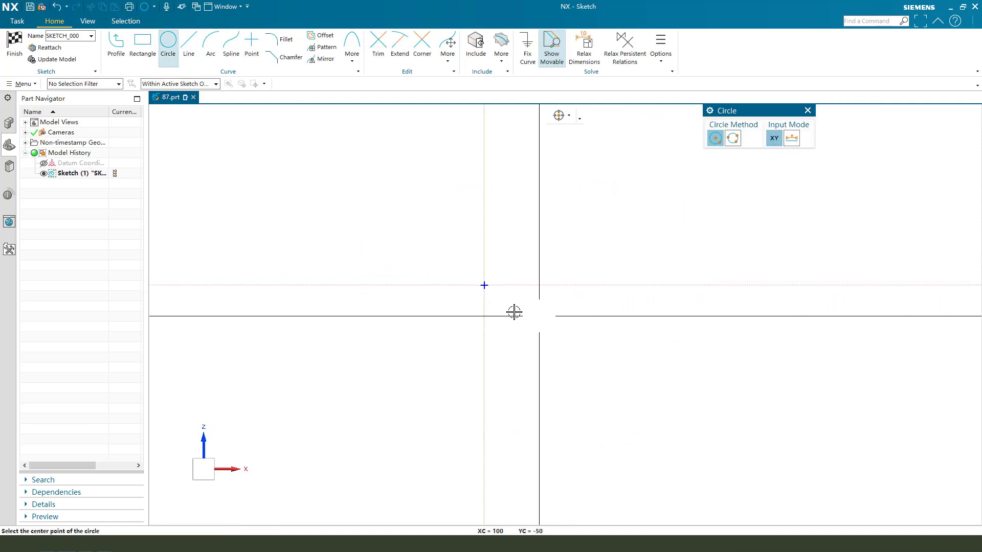
pyautogui.click(484, 286)
pyautogui.click(536, 241)
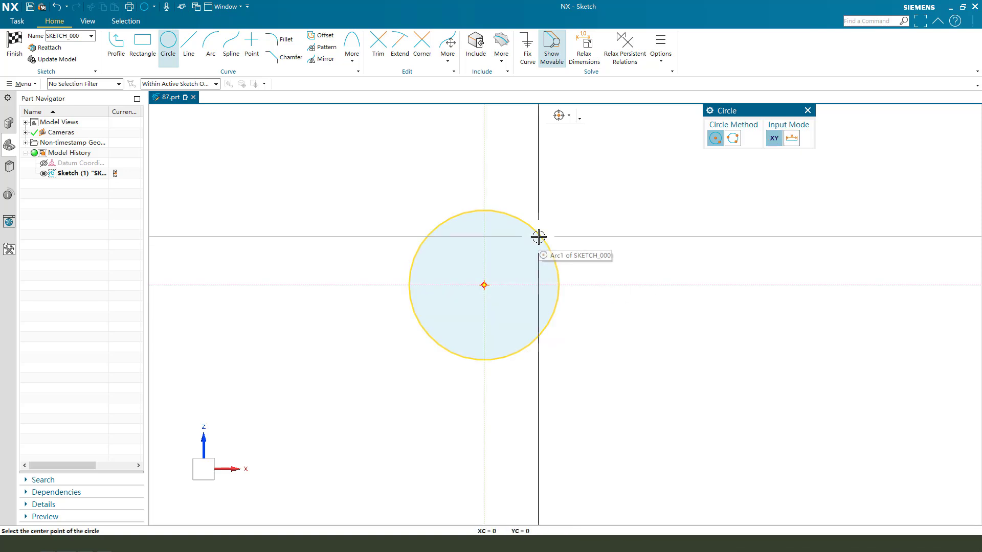
pyautogui.click(484, 285)
pyautogui.click(585, 221)
pyautogui.scroll(-1, 541, 291)
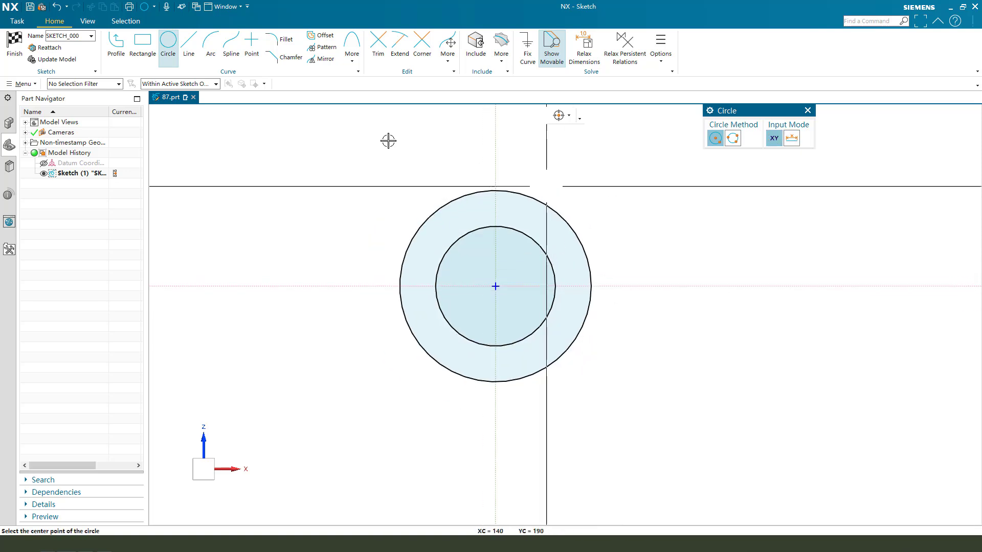
pyautogui.click(187, 43)
pyautogui.click(402, 209)
pyautogui.click(598, 211)
pyautogui.press('Escape')
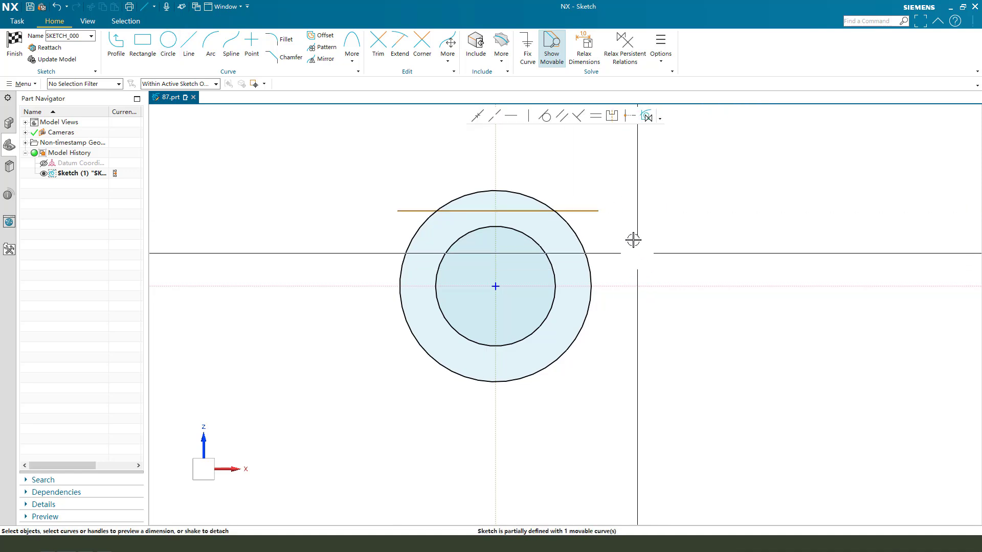
pyautogui.press('t')
pyautogui.press('Escape')
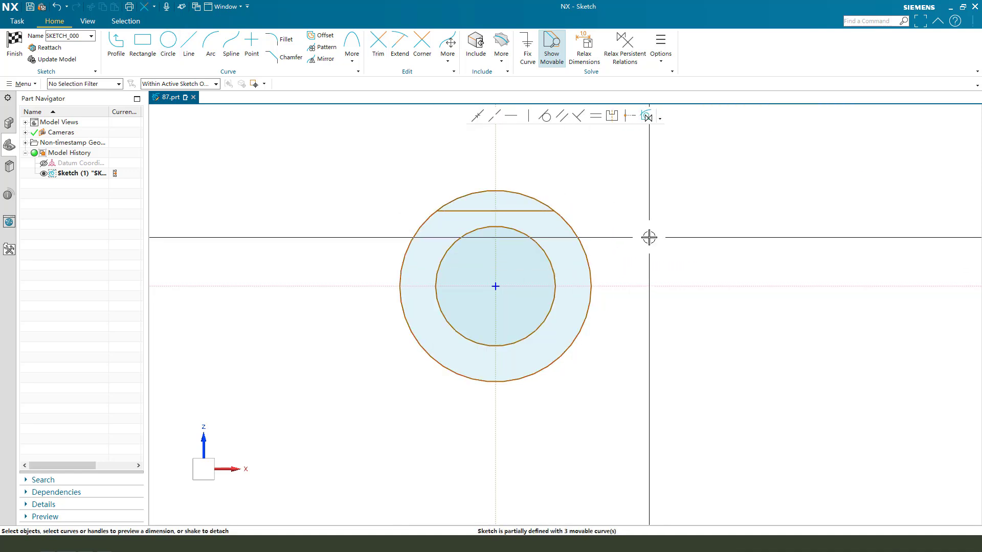
pyautogui.scroll(2, 649, 238)
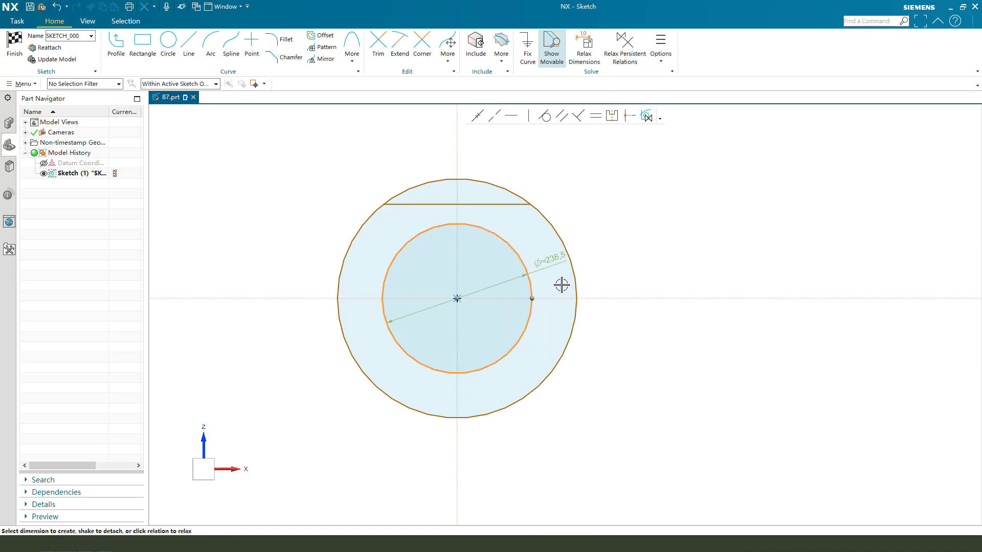
# Dimension the inner circle Ø85, the outer circle Ø150 and the chord length 90
pyautogui.click(555, 267)
pyautogui.click(590, 235)
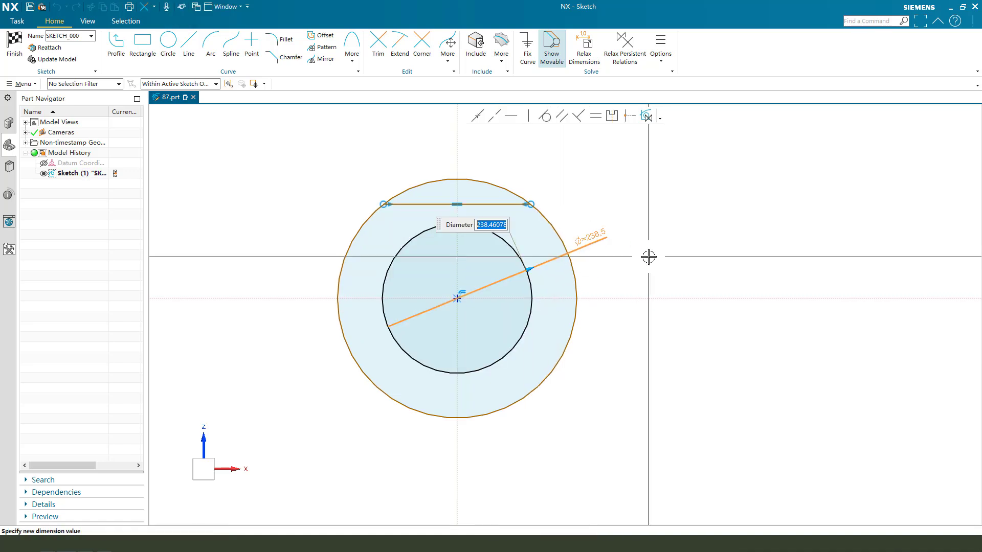
pyautogui.press('Return')
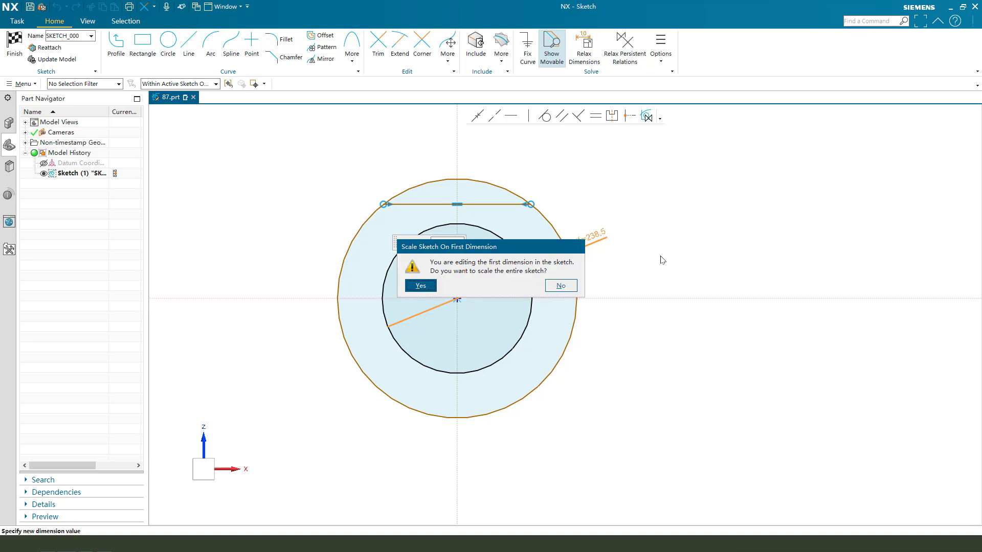
pyautogui.press('Return')
pyautogui.scroll(2, 425, 272)
pyautogui.scroll(4, 426, 269)
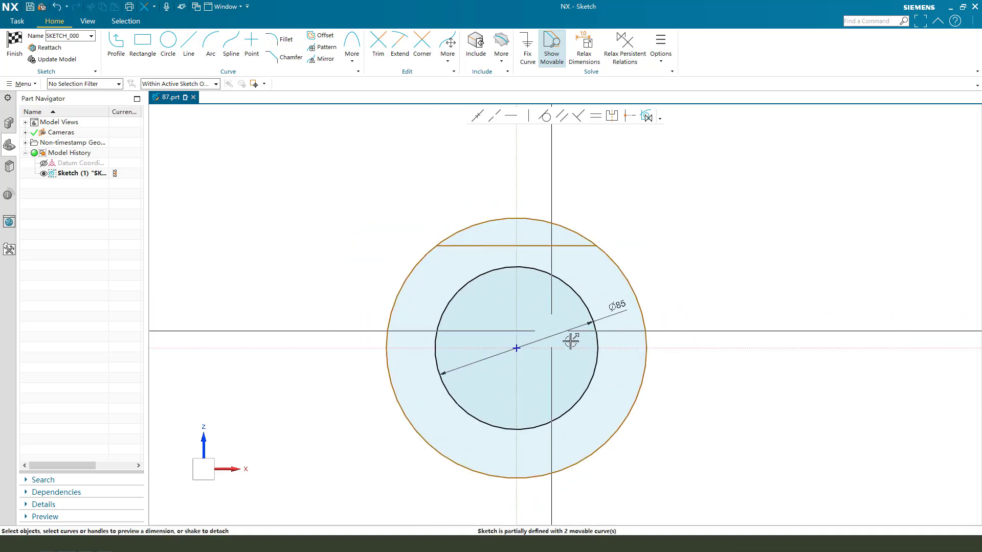
pyautogui.click(611, 269)
pyautogui.click(693, 325)
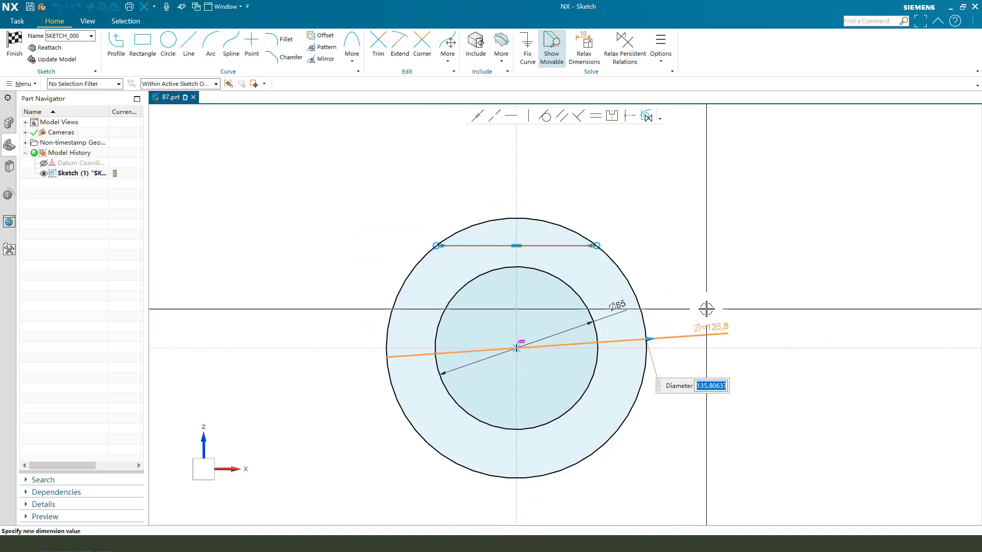
pyautogui.press('Return')
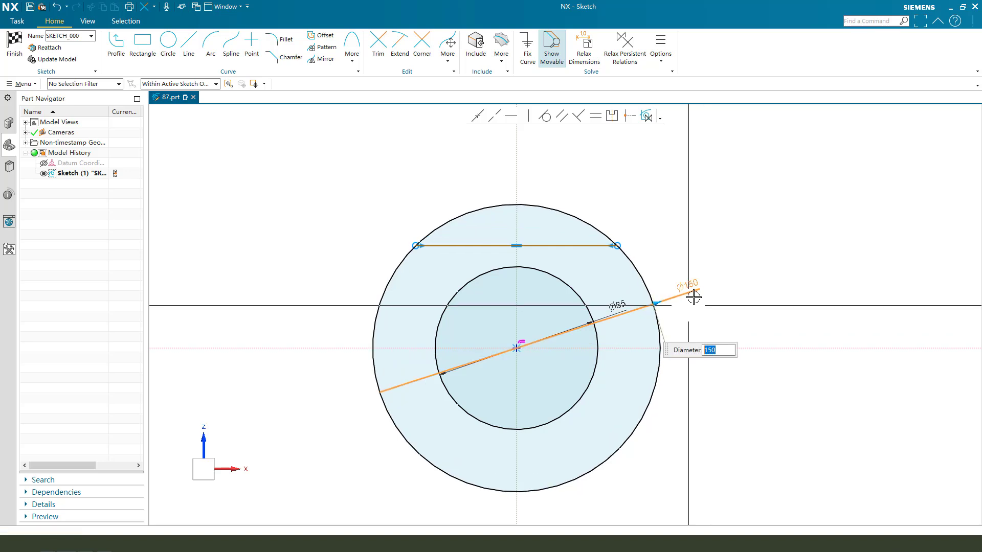
pyautogui.click(569, 246)
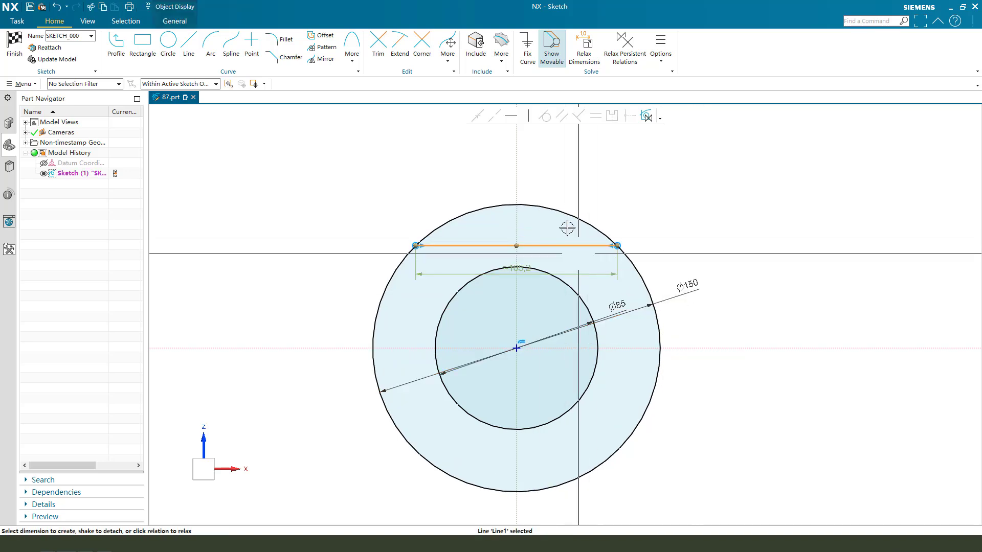
pyautogui.click(658, 189)
pyautogui.write('90')
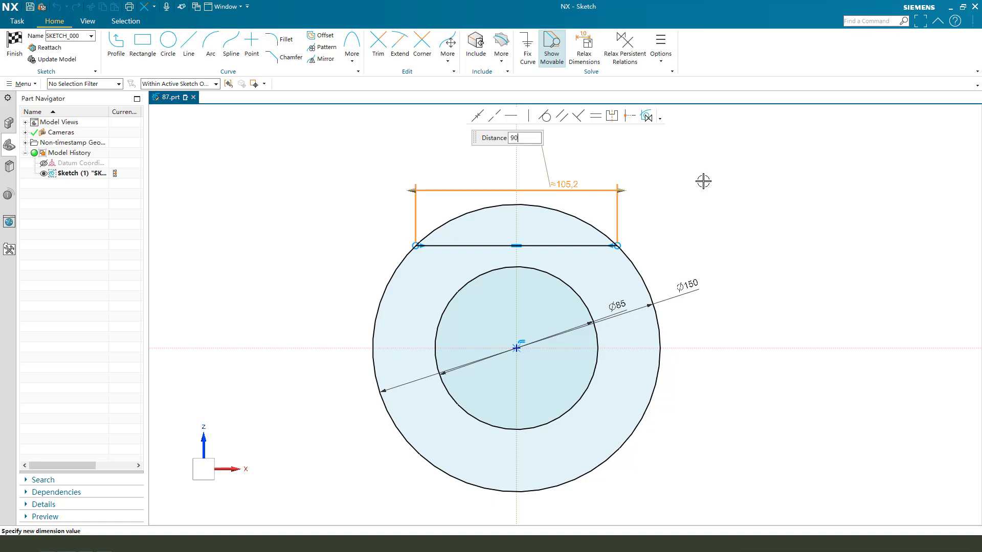
pyautogui.press('Return')
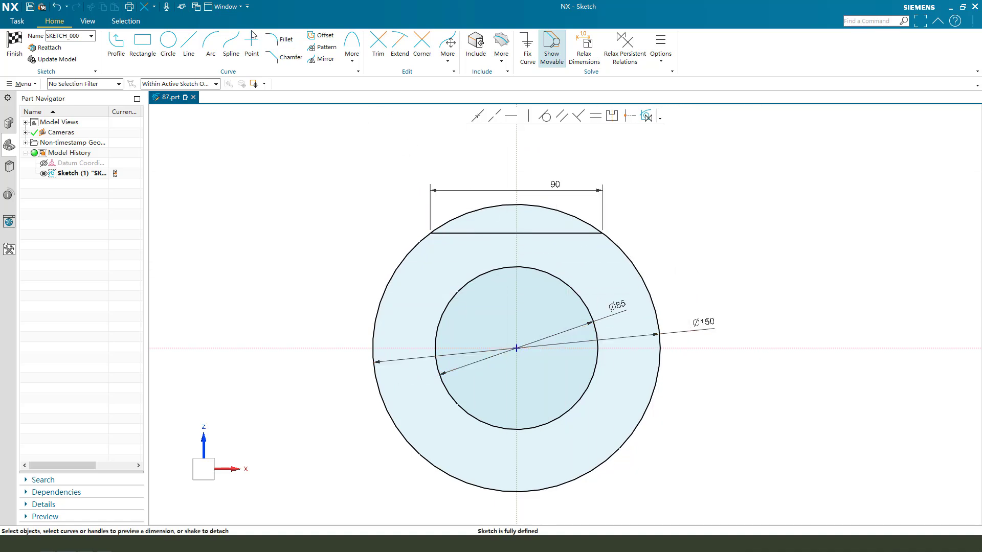
# Draw a line from the chord's left end to the circle centre and finish the sketch
pyautogui.click(188, 44)
pyautogui.click(431, 233)
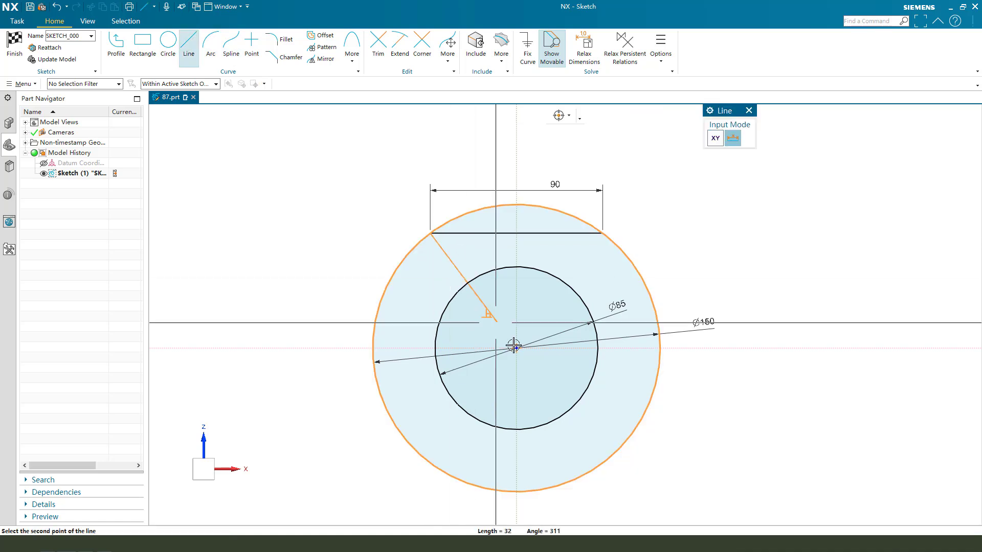
pyautogui.click(516, 348)
pyautogui.press('Escape')
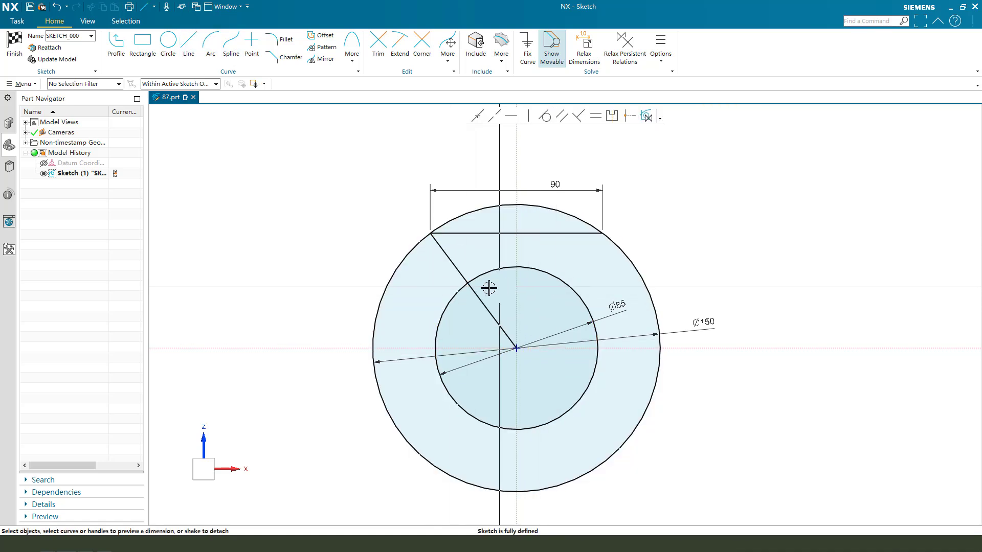
pyautogui.click(16, 48)
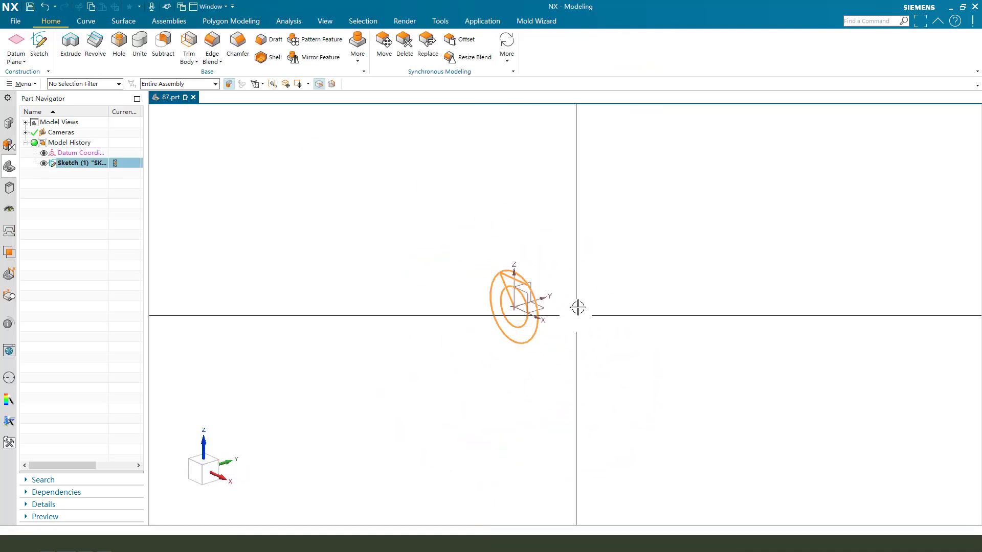
pyautogui.scroll(3, 579, 298)
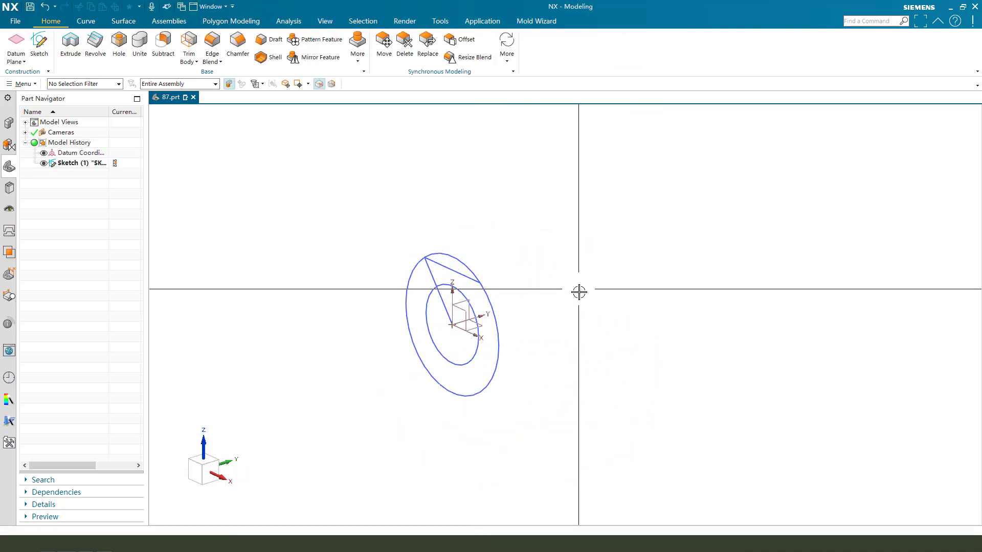
pyautogui.click(97, 50)
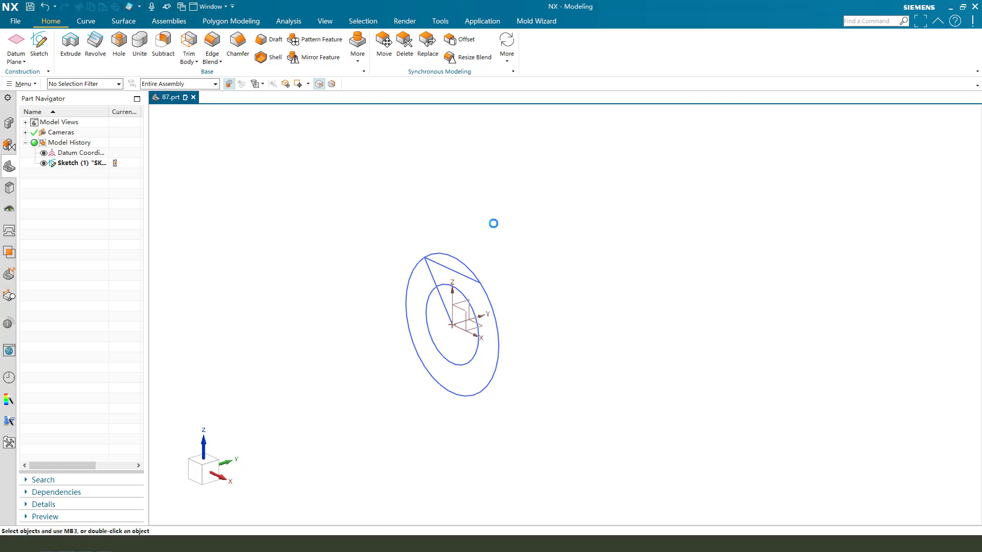
# Place the second sketch and add intersection points on the inner and outer circles
pyautogui.click(461, 321)
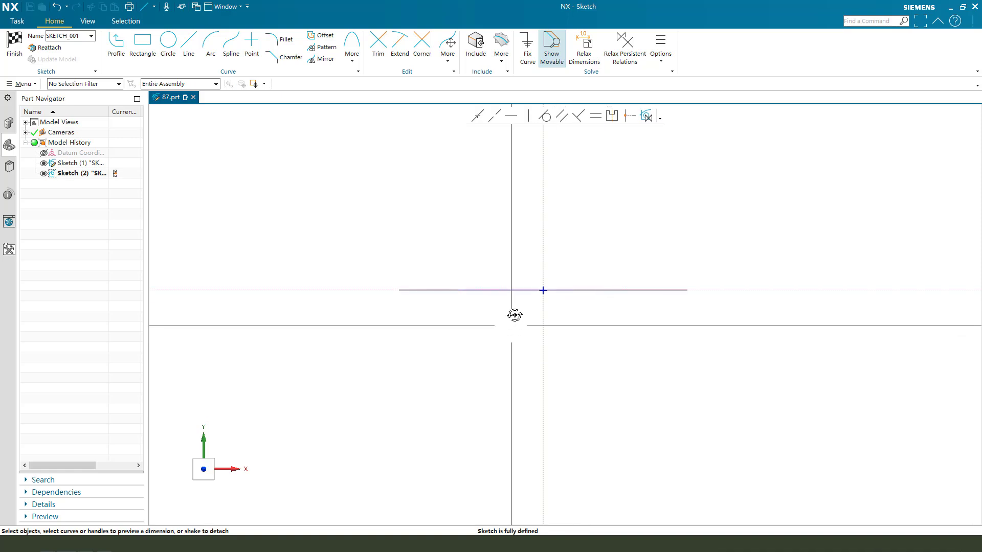
pyautogui.moveTo(573, 342); pyautogui.dragTo(507, 276, button='middle')
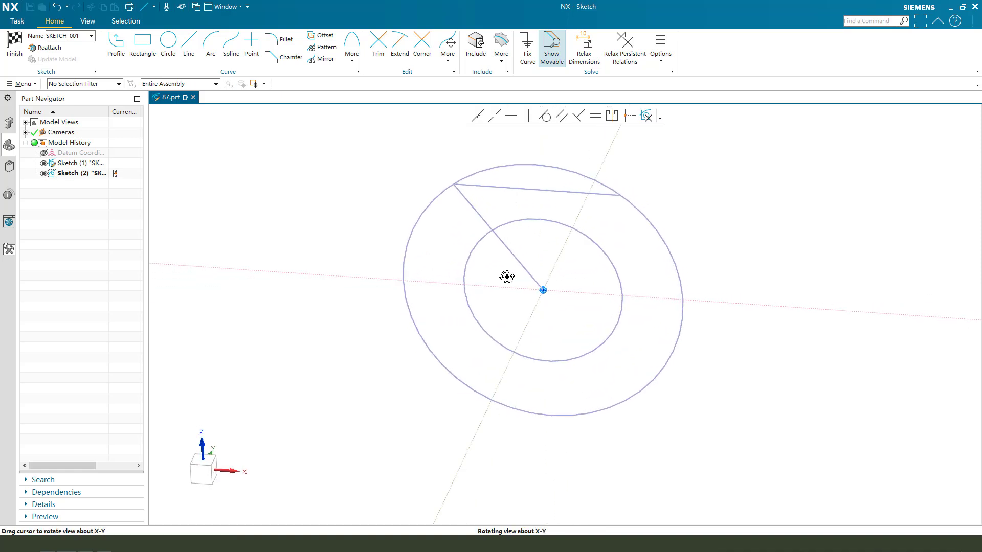
pyautogui.click(507, 62)
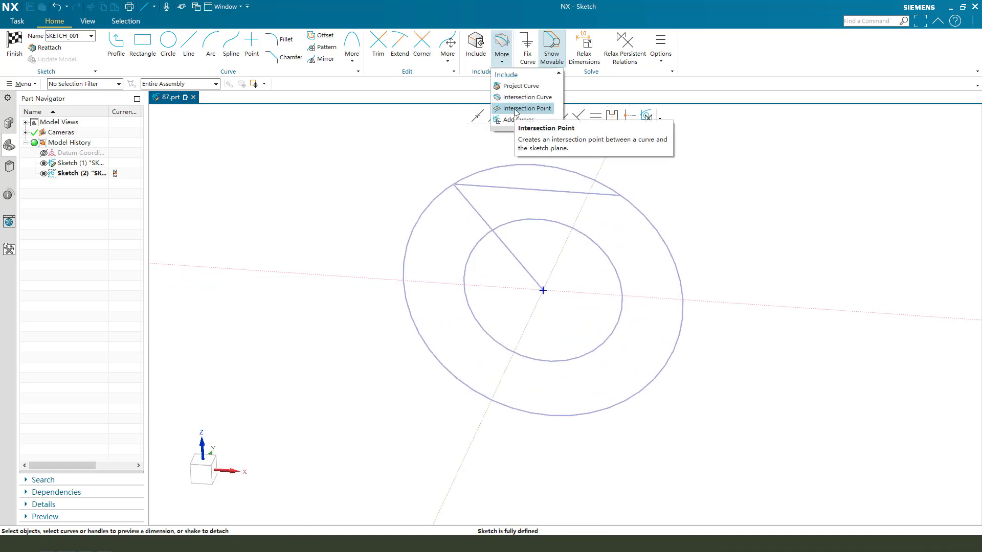
pyautogui.click(526, 108)
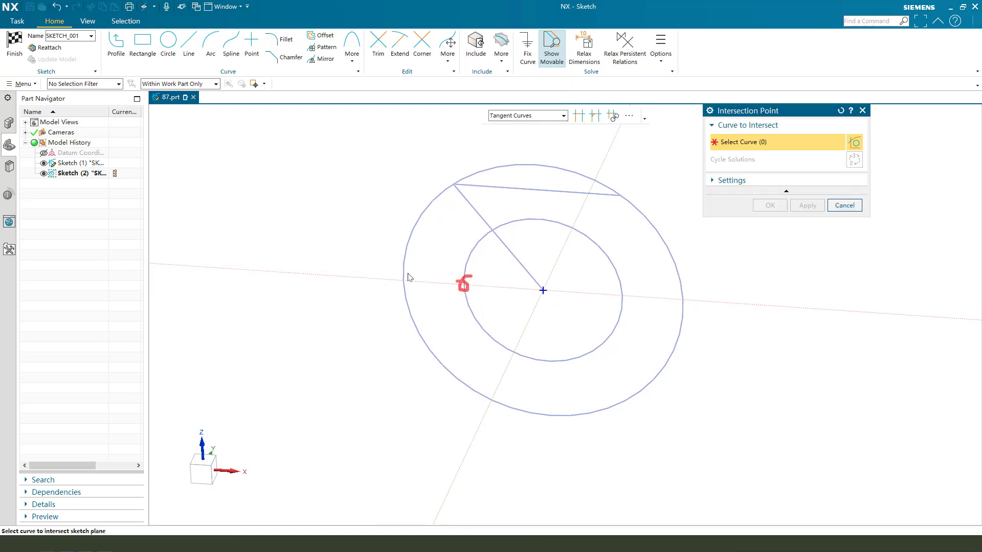
pyautogui.click(470, 256)
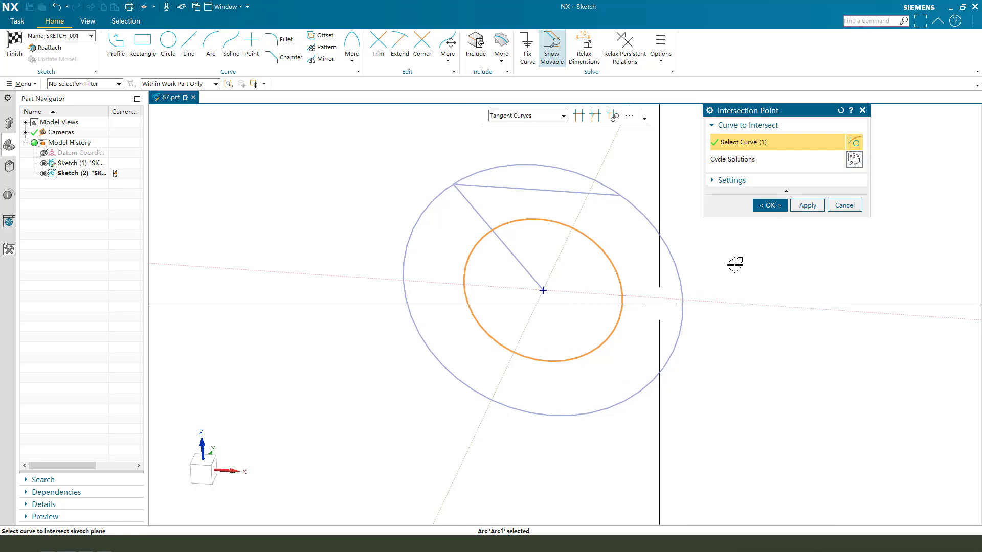
pyautogui.click(807, 206)
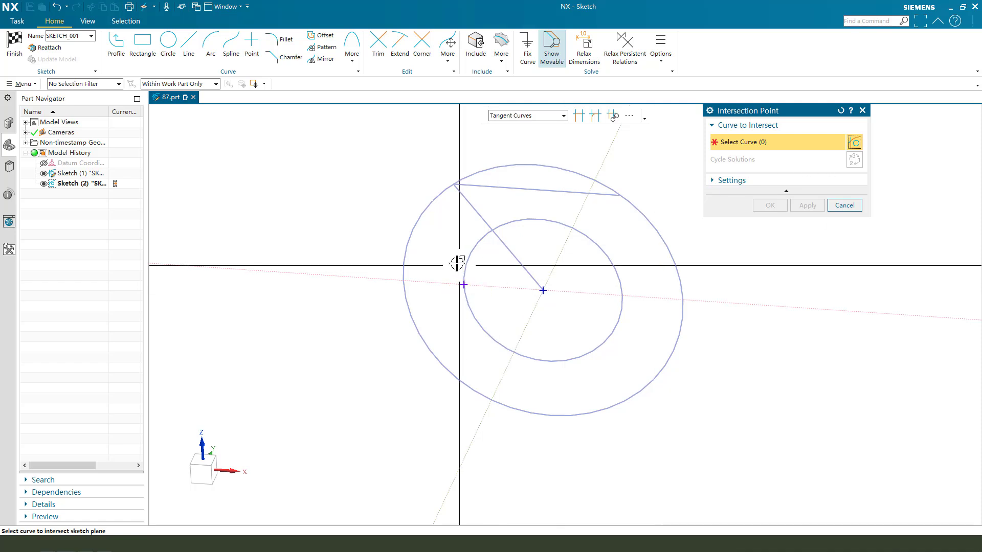
pyautogui.click(409, 245)
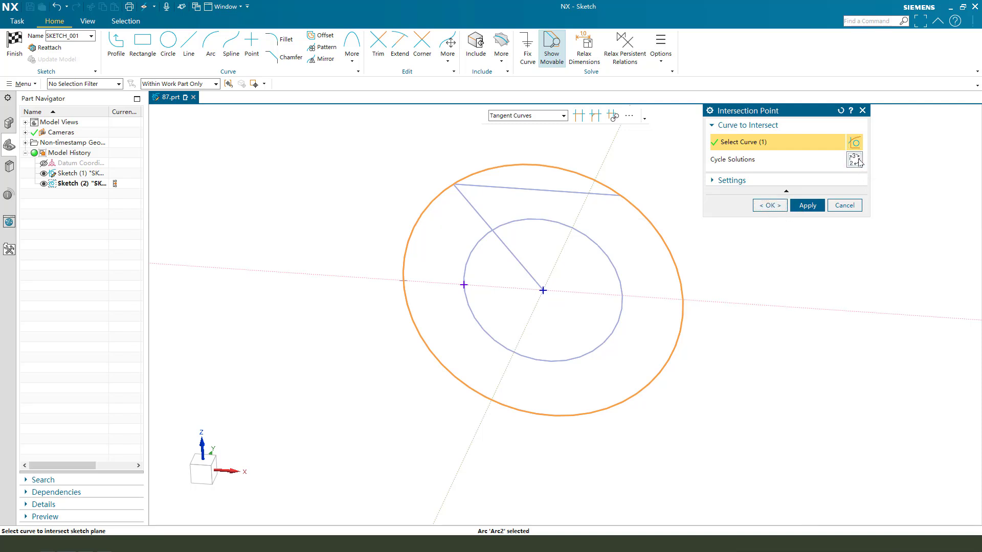
pyautogui.click(769, 205)
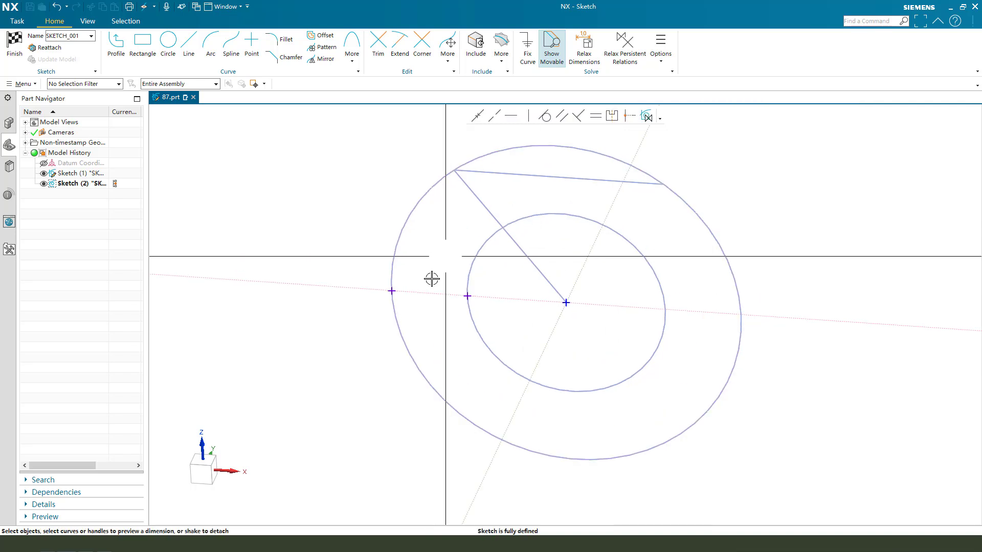
pyautogui.moveTo(426, 308)
pyautogui.mouseDown(button='middle')
pyautogui.moveTo(475, 292)
pyautogui.moveTo(498, 355)
pyautogui.mouseUp(button='middle')
# Draw two arcs between the intersection points to close the lens profile
pyautogui.click(211, 44)
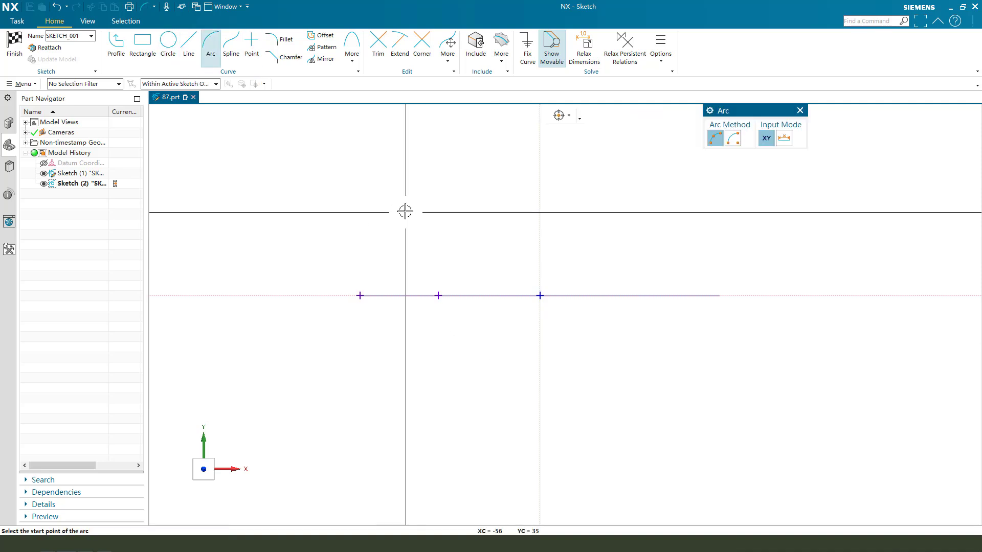
pyautogui.click(402, 368)
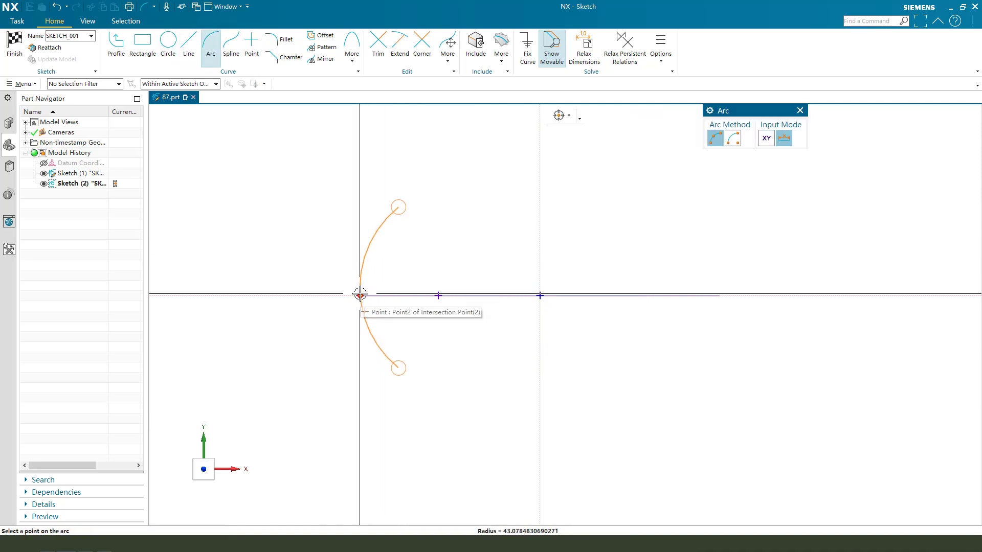
pyautogui.click(359, 295)
pyautogui.click(399, 207)
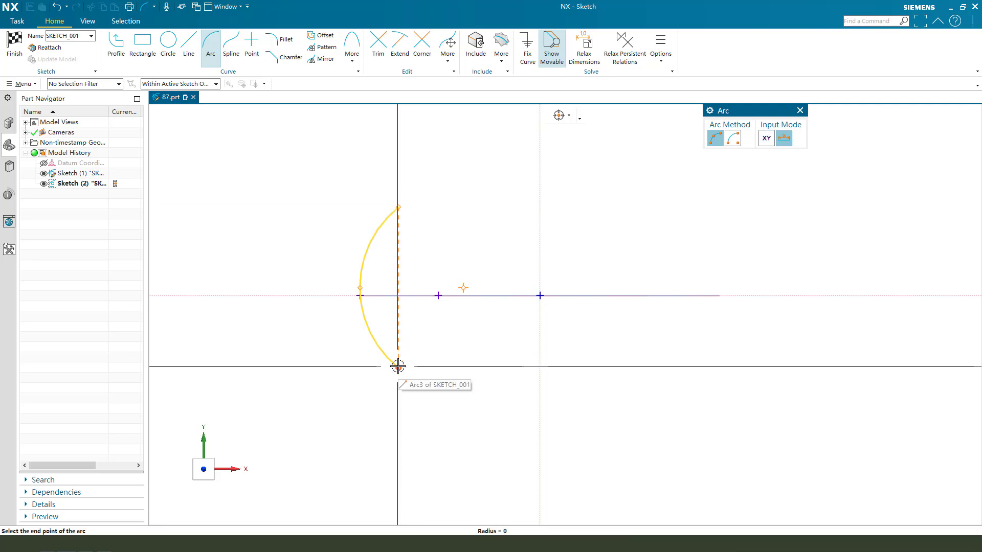
pyautogui.click(398, 367)
pyautogui.click(437, 295)
pyautogui.press('Escape')
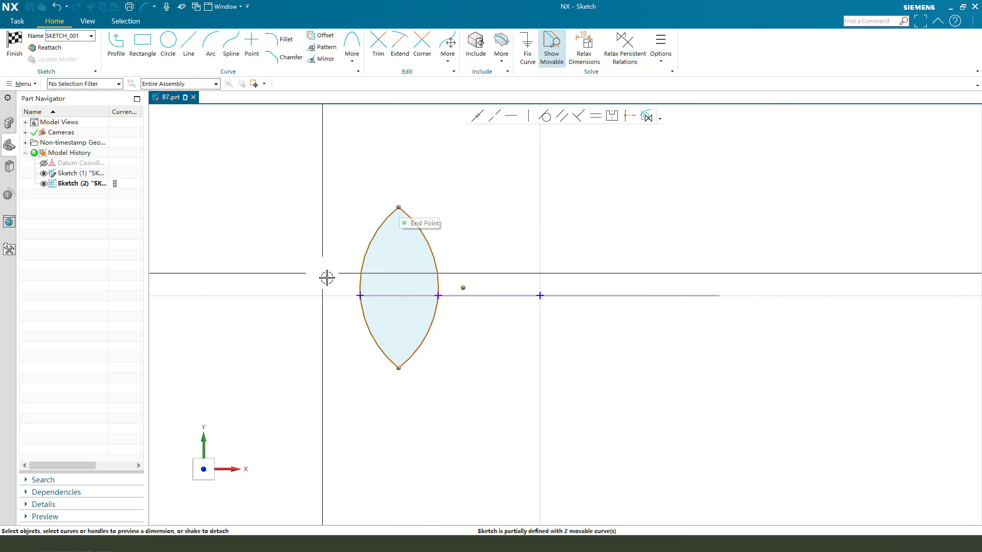
# Make the lens point coincident with the horizontal axis and its endpoints vertically aligned
pyautogui.click(747, 296)
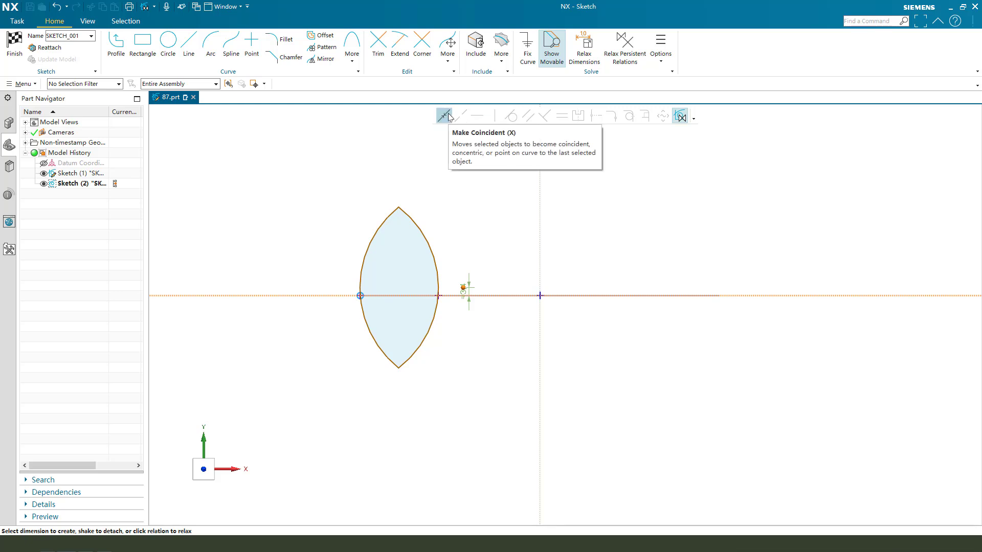
pyautogui.click(448, 117)
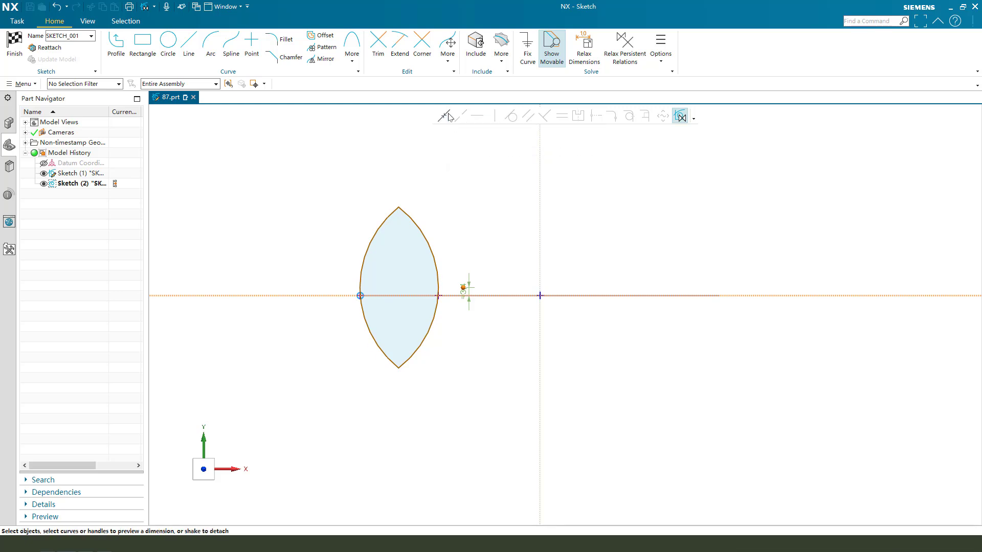
pyautogui.click(404, 213)
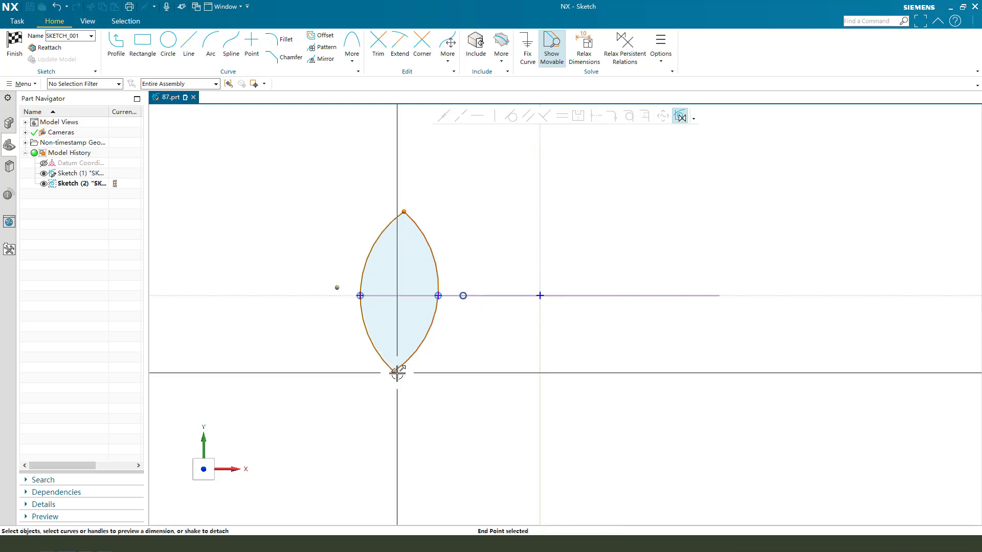
pyautogui.click(492, 117)
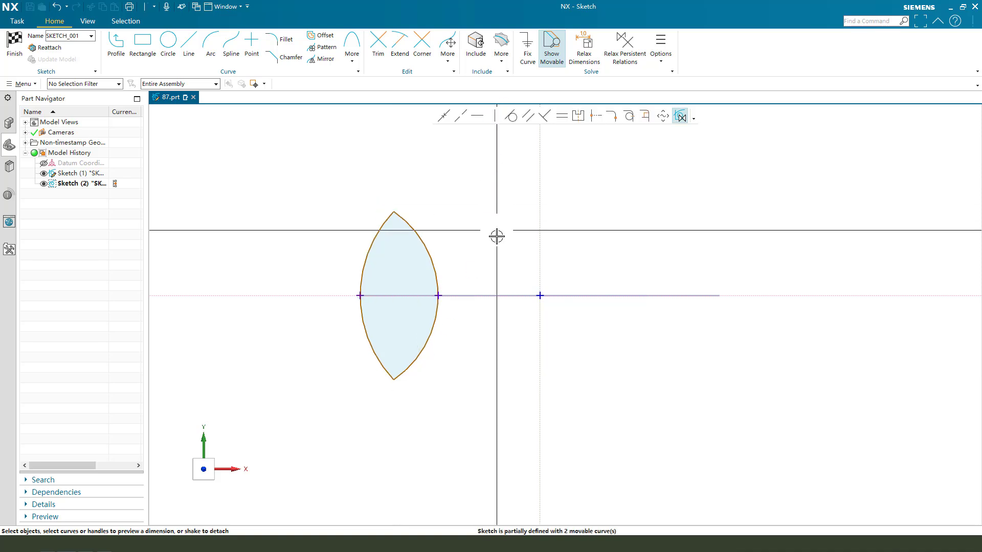
# Dimension the distance from the lens tip to the vertical axis as 65
pyautogui.click(394, 213)
pyautogui.click(540, 208)
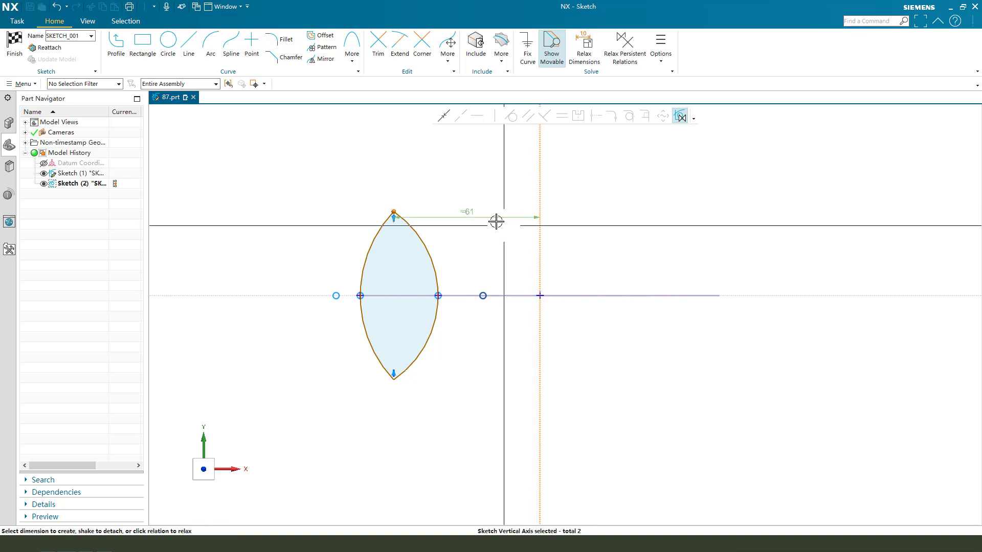
pyautogui.click(466, 190)
pyautogui.write('65')
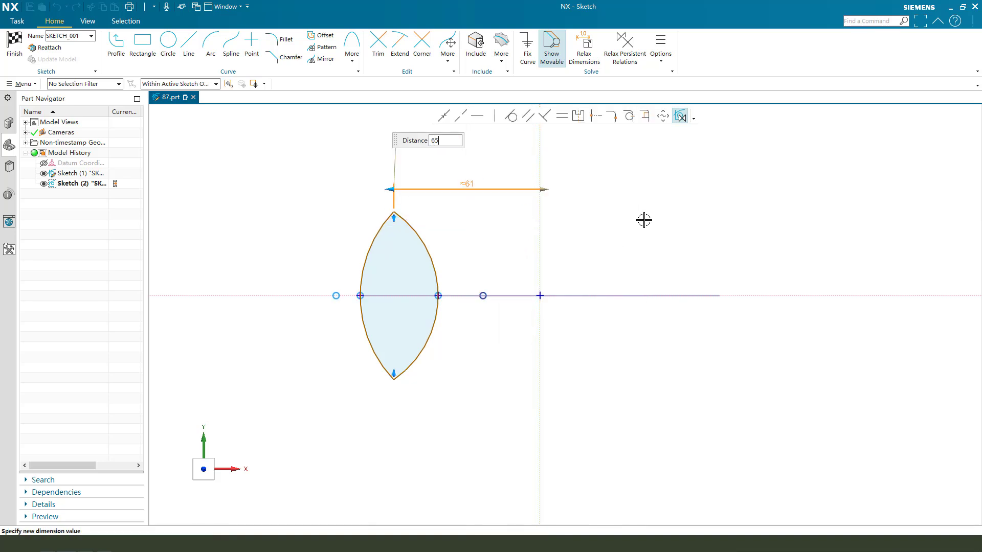
pyautogui.press('Return')
pyautogui.press('Escape')
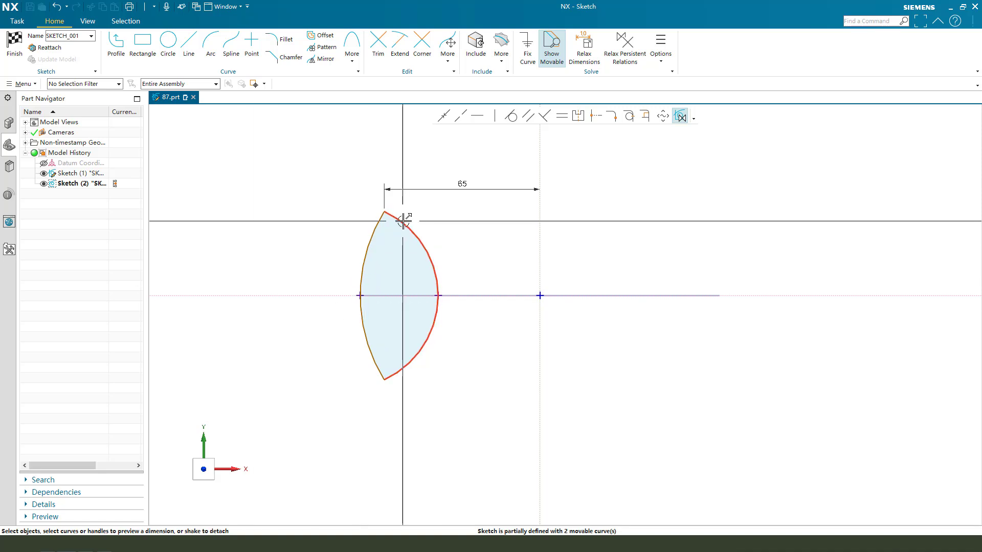
# Dimension the lens height, correcting it from 60 to 65
pyautogui.click(399, 371)
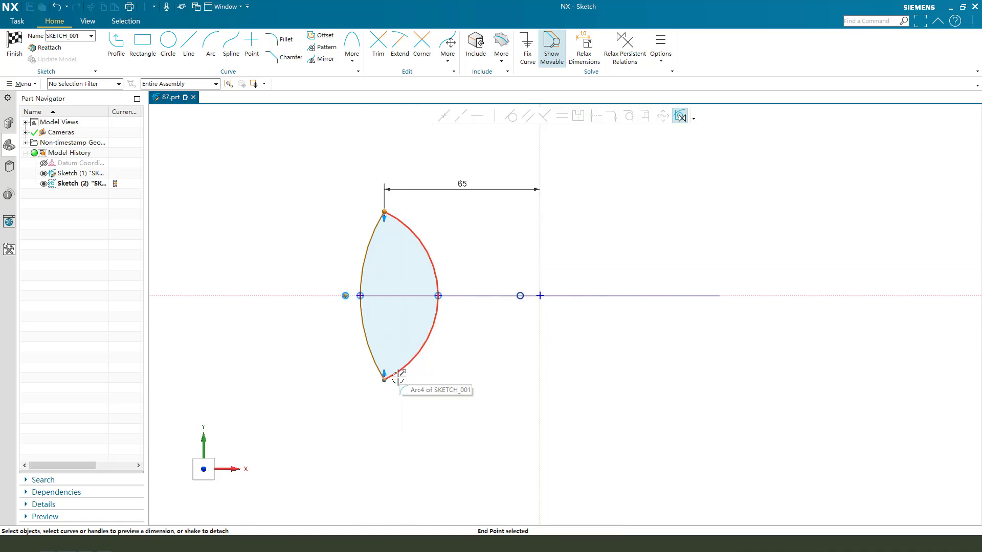
pyautogui.click(384, 376)
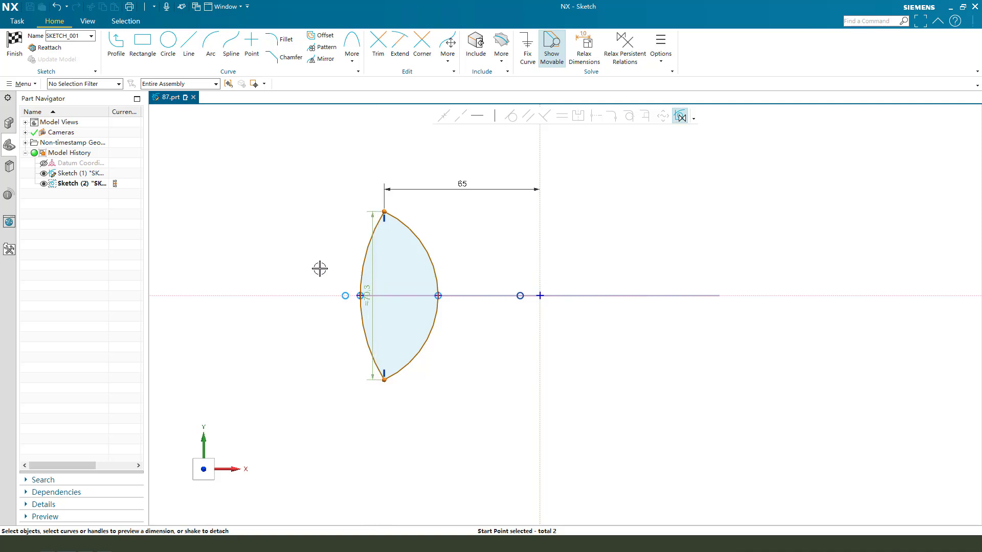
pyautogui.click(303, 270)
pyautogui.write('60')
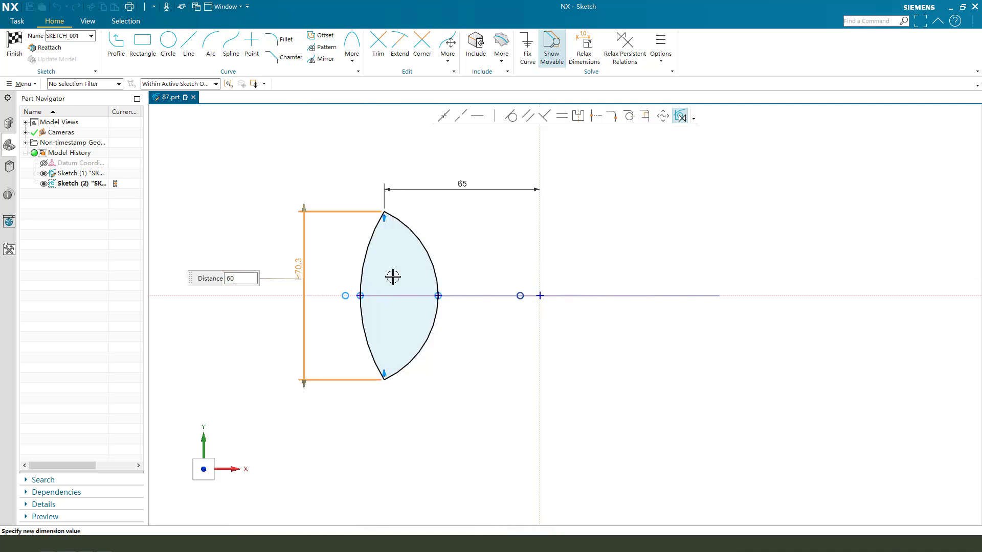
pyautogui.press('Return')
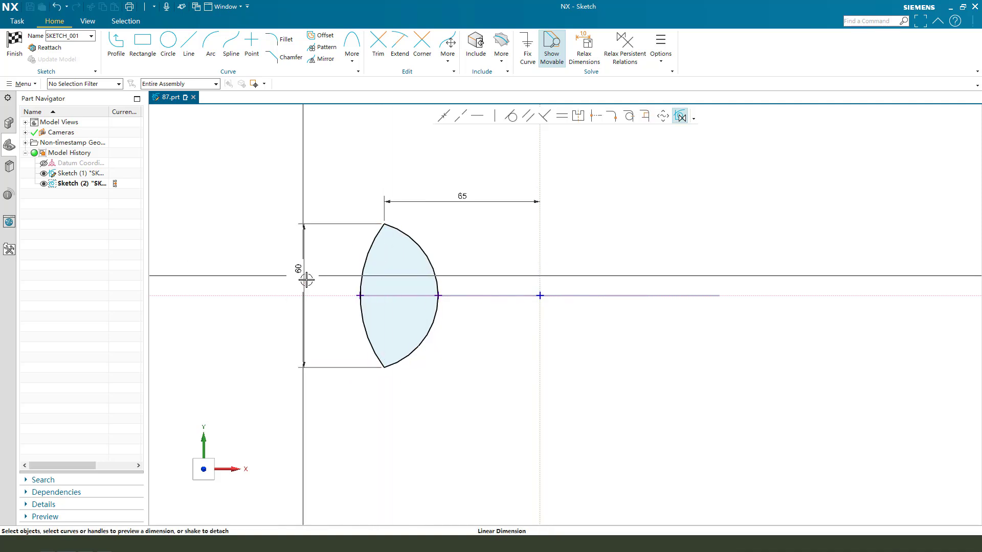
pyautogui.click(474, 196)
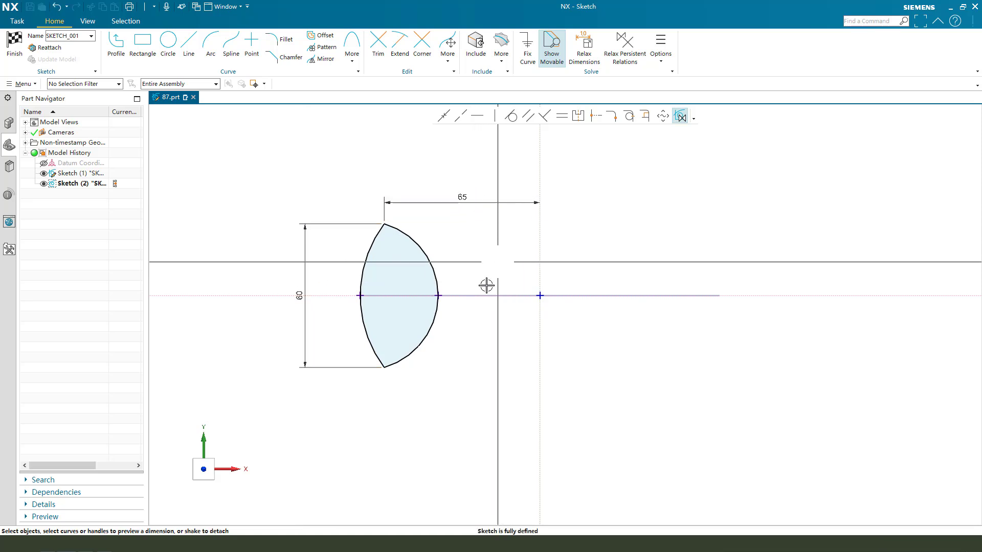
pyautogui.doubleClick(307, 274)
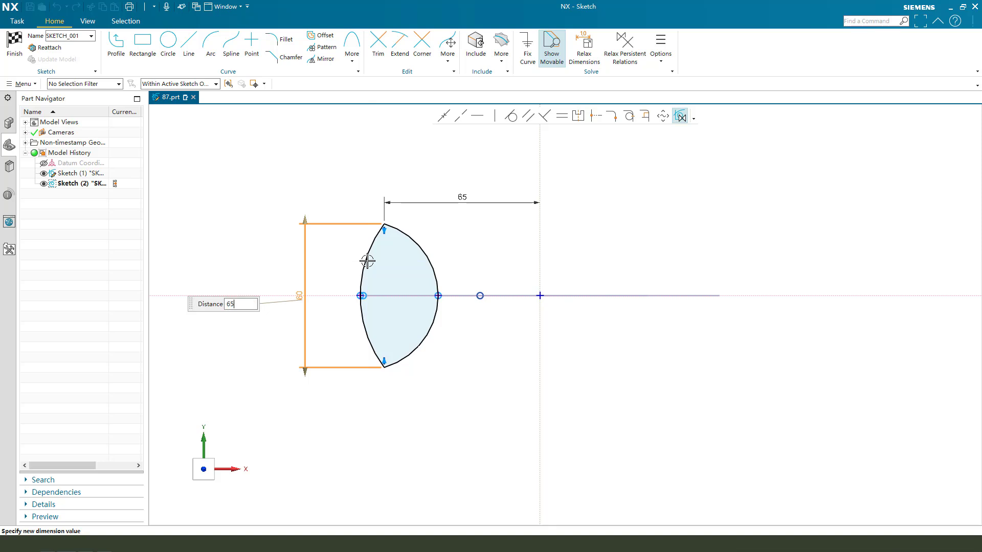
pyautogui.write('5')
pyautogui.press('Return')
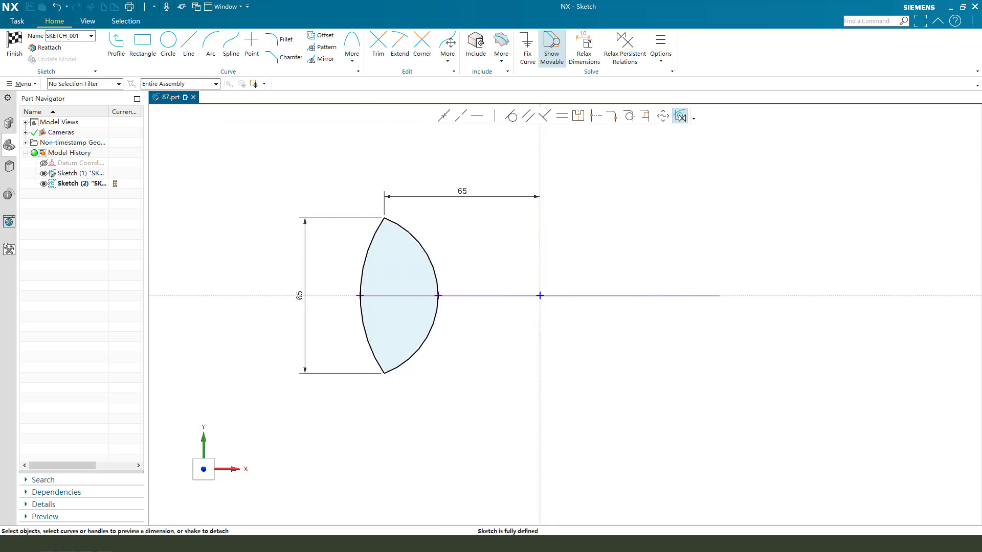
# Finish the sketch and revolve the lens about the Y datum axis as a sheet body
pyautogui.click(11, 54)
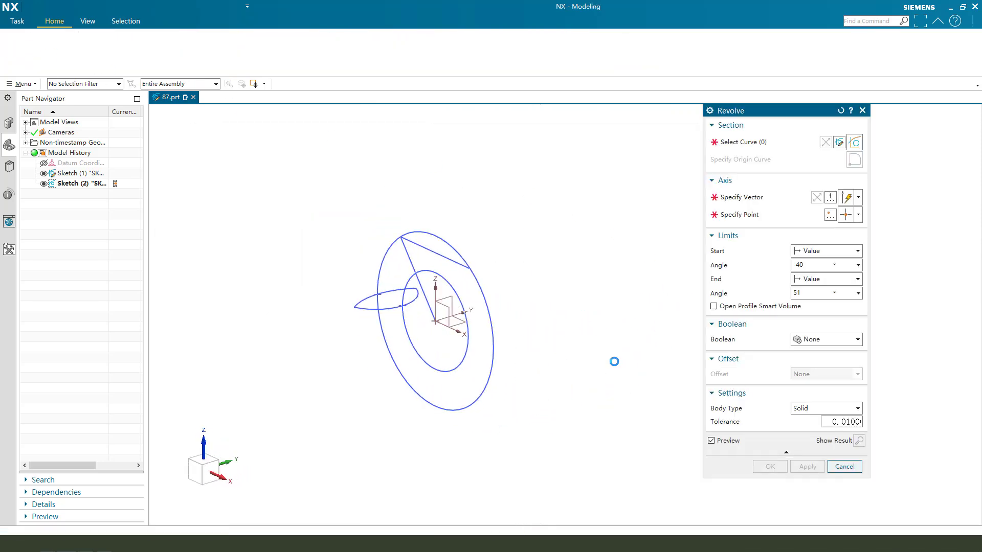
pyautogui.moveTo(624, 373); pyautogui.dragTo(628, 400, button='middle')
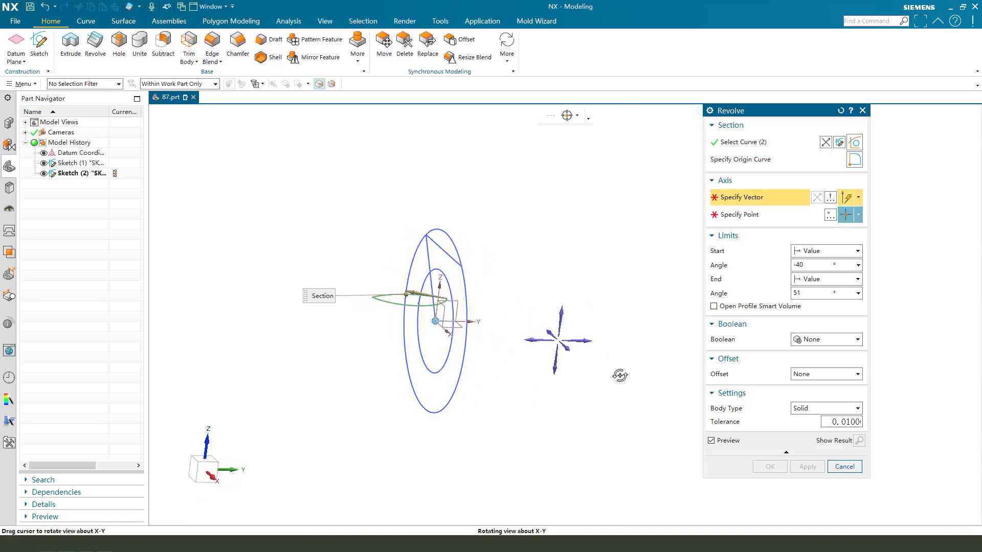
pyautogui.scroll(-3, 465, 315)
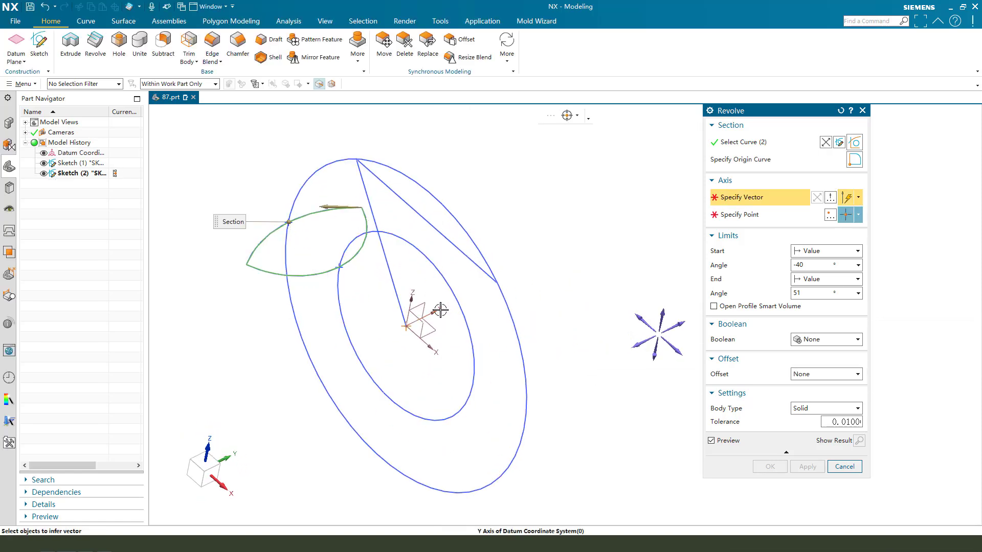
pyautogui.click(439, 311)
pyautogui.moveTo(527, 334); pyautogui.dragTo(542, 364, button='middle')
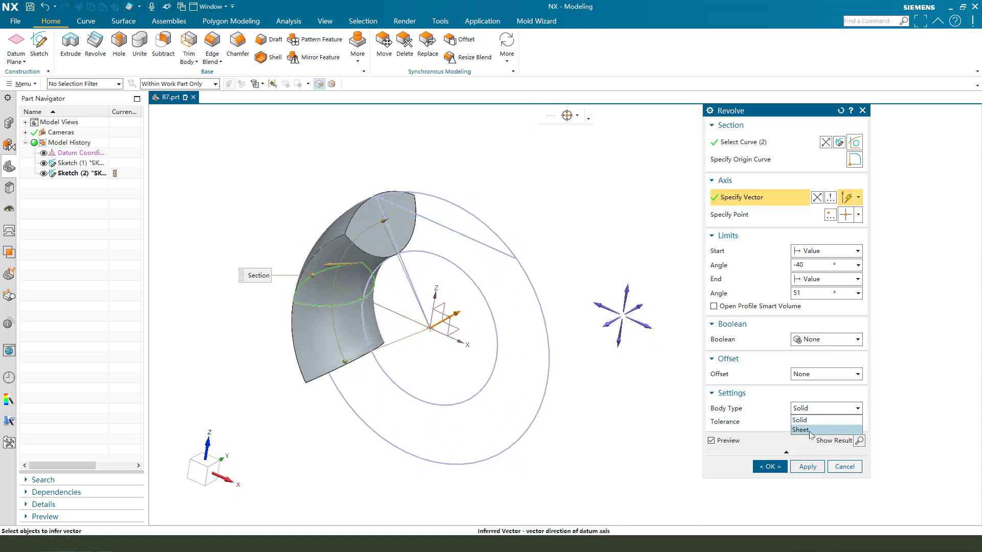
pyautogui.click(810, 430)
# Set the revolve start angle to -90 and end angle to 44.5, then create it
pyautogui.click(795, 292)
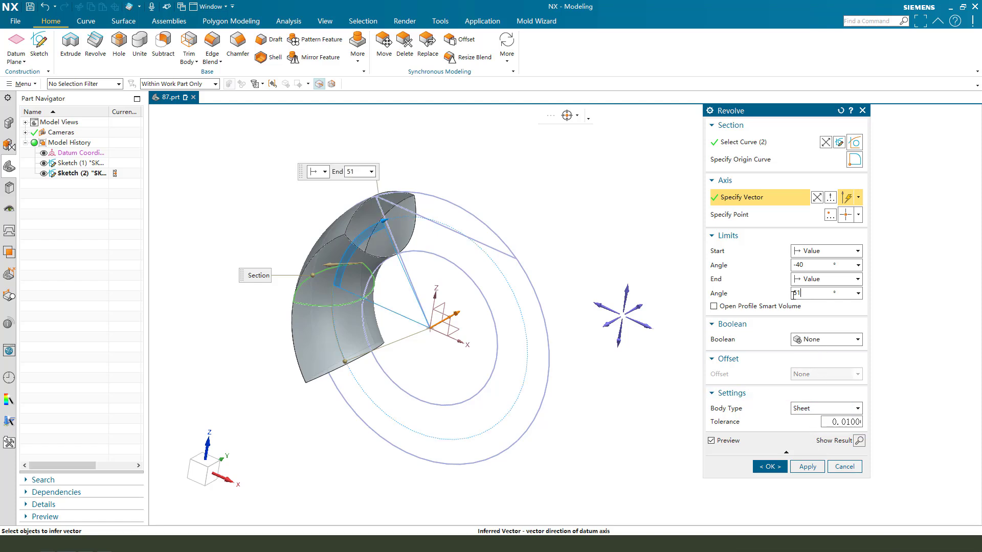
pyautogui.click(819, 265)
pyautogui.write('-90')
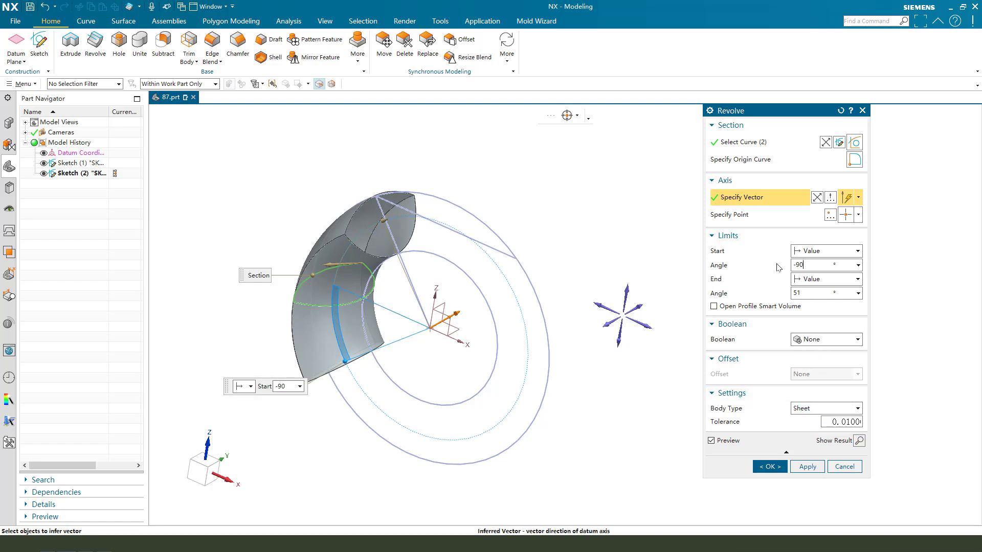
pyautogui.press('Return')
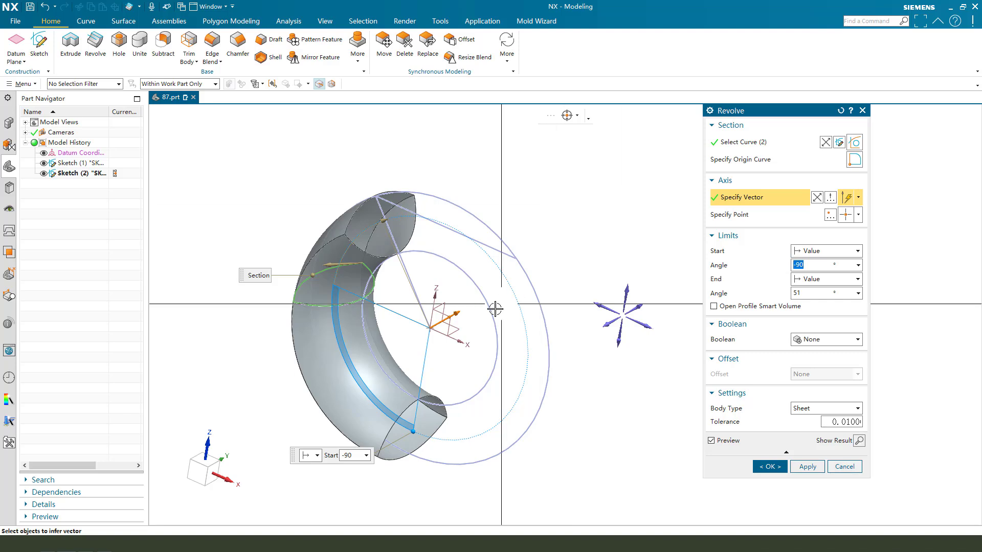
pyautogui.moveTo(495, 307); pyautogui.dragTo(515, 278, button='middle')
pyautogui.scroll(3, 467, 253)
pyautogui.scroll(3, 350, 209)
pyautogui.click(351, 209)
pyautogui.write('44.5')
pyautogui.press('Return')
pyautogui.scroll(-2, 462, 264)
pyautogui.click(827, 281)
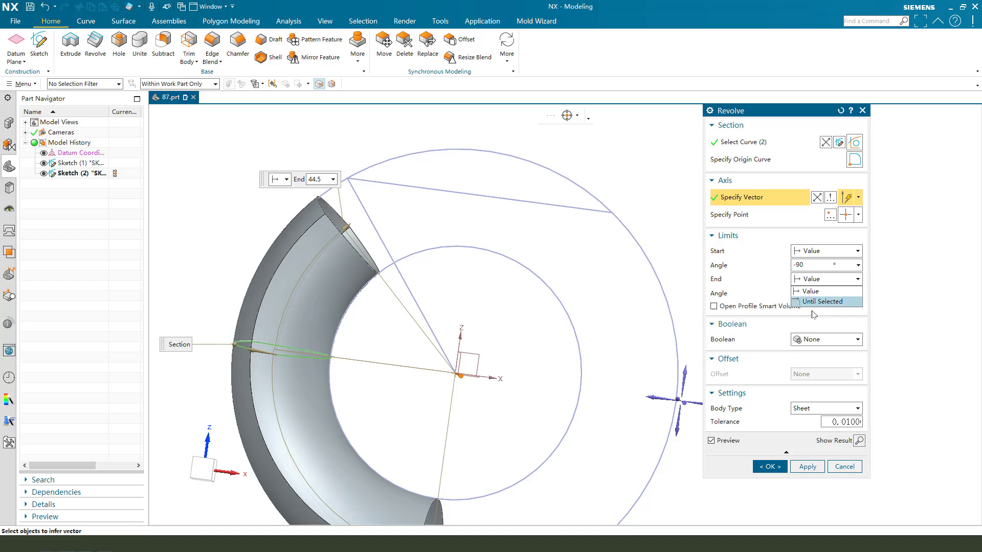
pyautogui.click(385, 213)
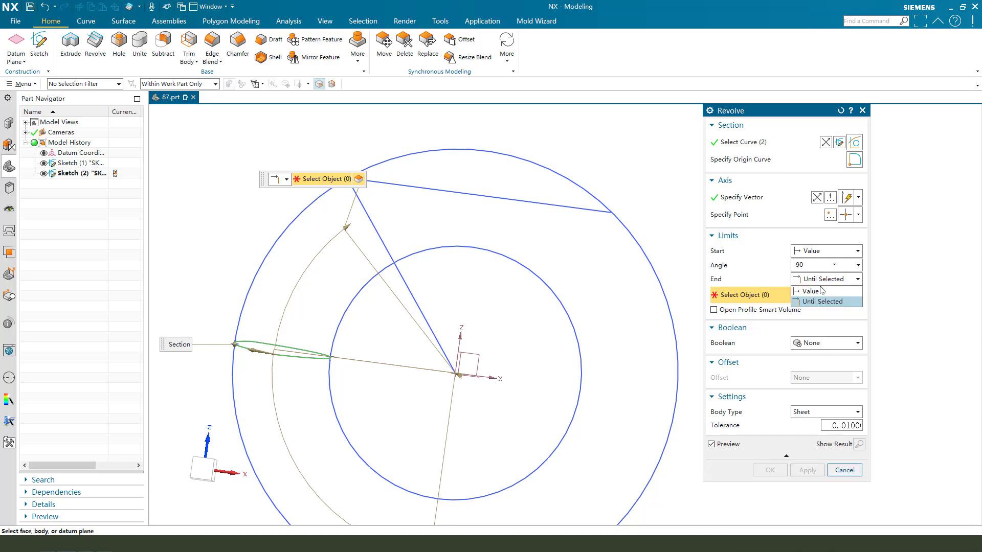
pyautogui.click(814, 291)
pyautogui.click(777, 467)
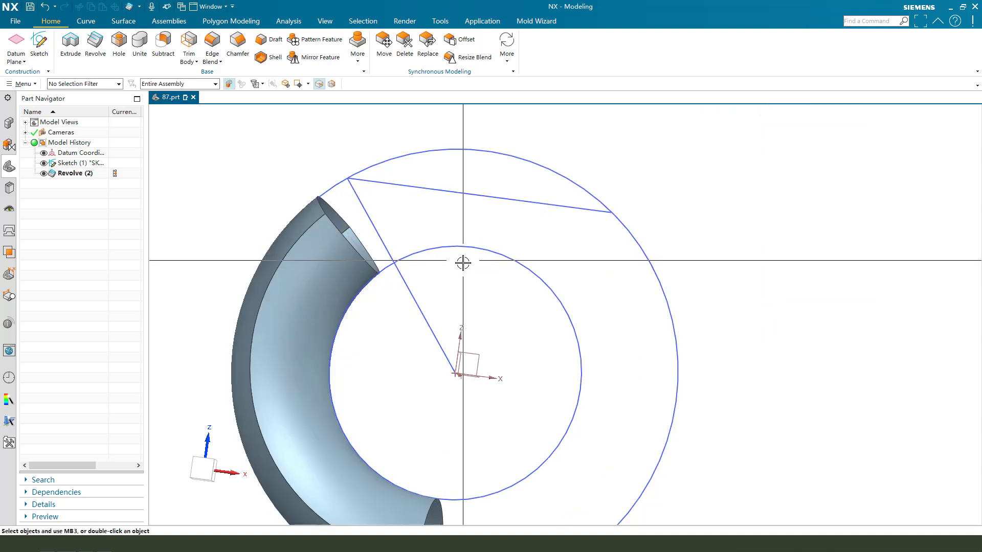
# Extrude the radial sketch line 45 with no Boolean into a separate plate
pyautogui.click(70, 46)
pyautogui.click(384, 223)
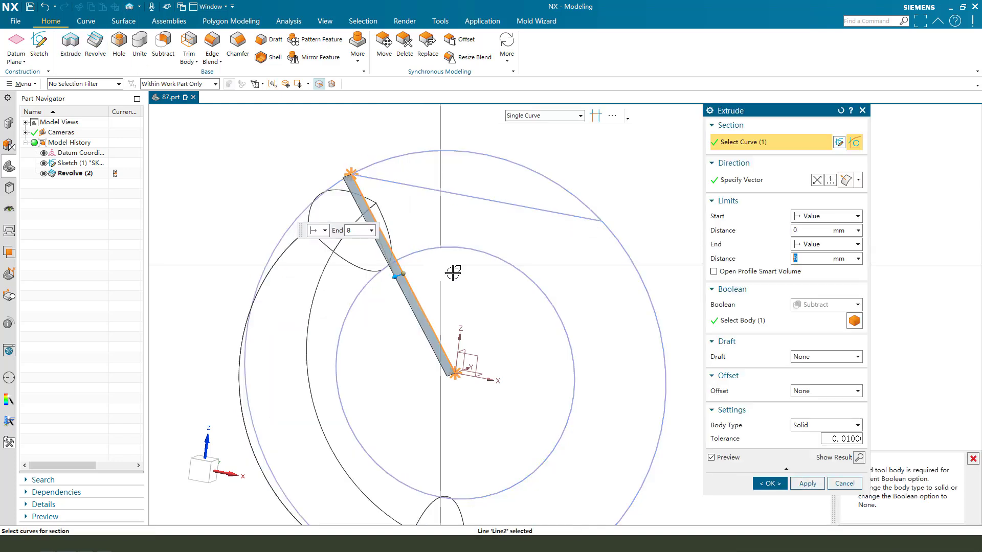
pyautogui.moveTo(390, 284); pyautogui.dragTo(440, 249)
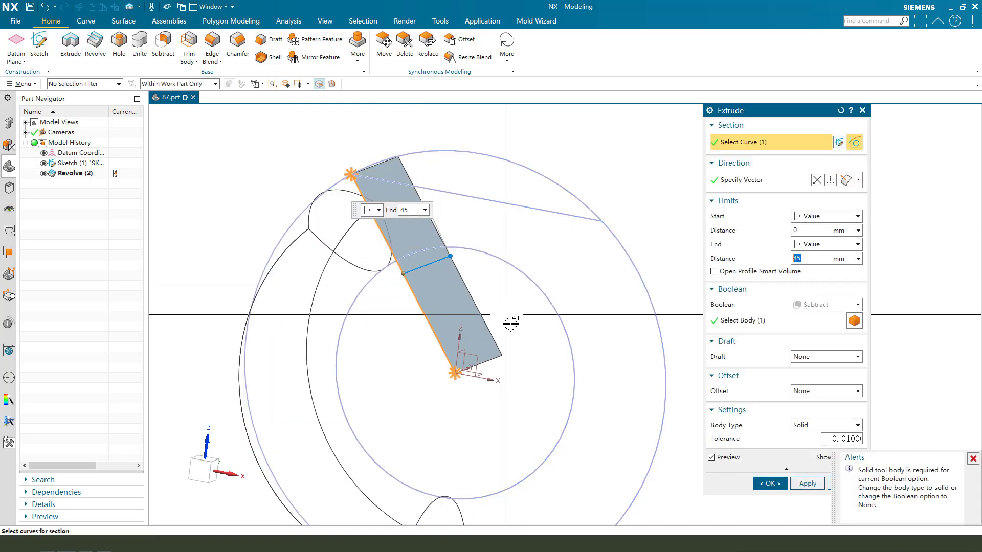
pyautogui.click(817, 305)
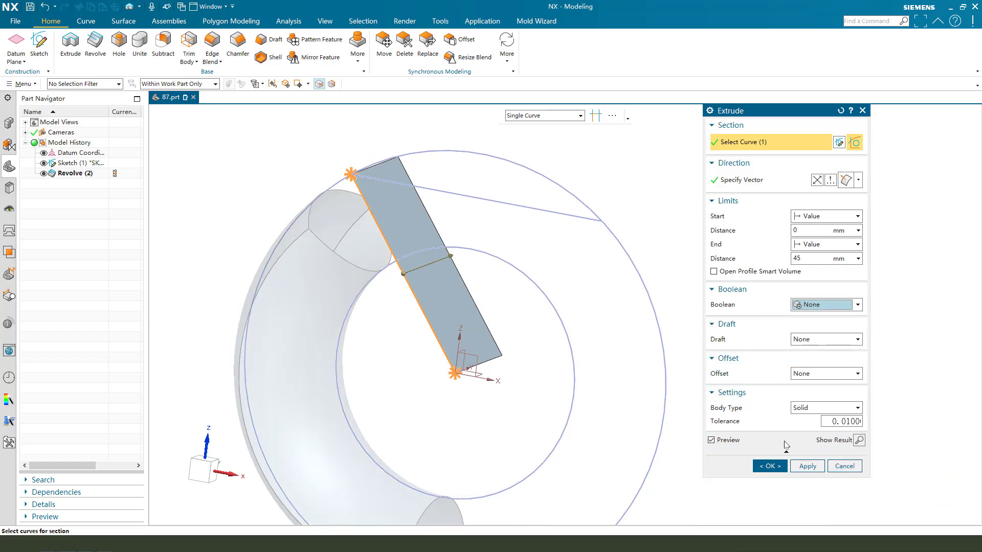
# Reorder the extrude before the revolve and edit the revolve end to about 53.13°
pyautogui.click(86, 184)
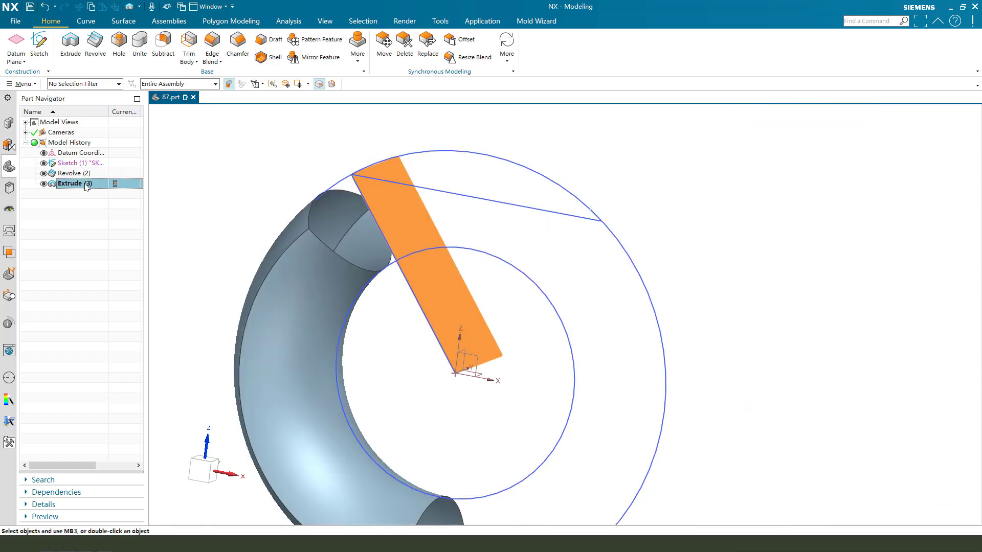
pyautogui.moveTo(83, 172); pyautogui.dragTo(83, 172)
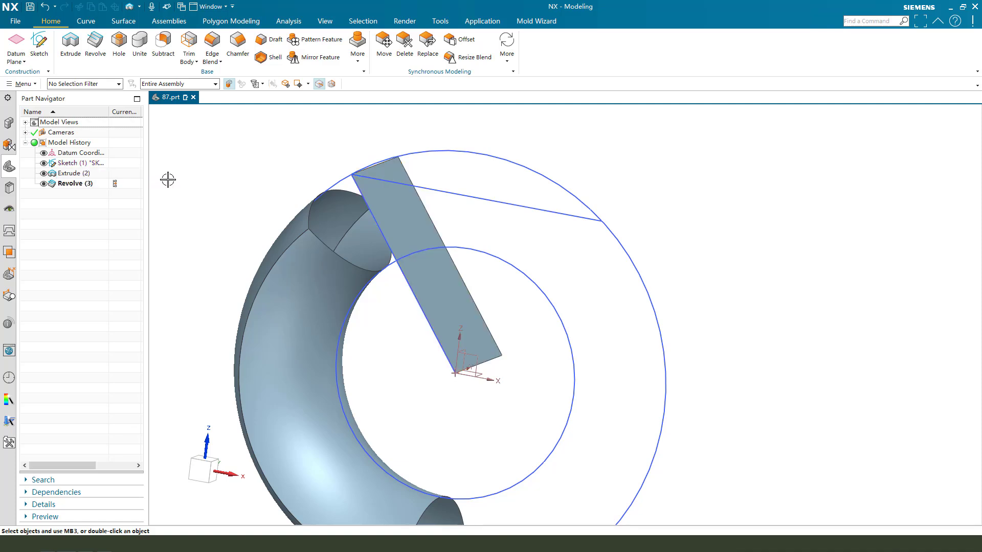
pyautogui.moveTo(382, 233); pyautogui.dragTo(378, 235, button='middle')
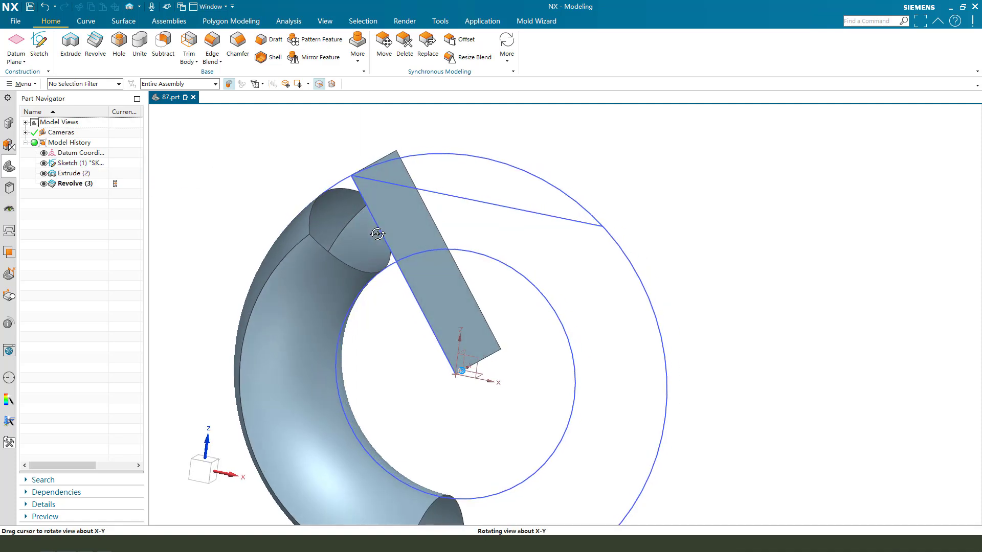
pyautogui.doubleClick(71, 184)
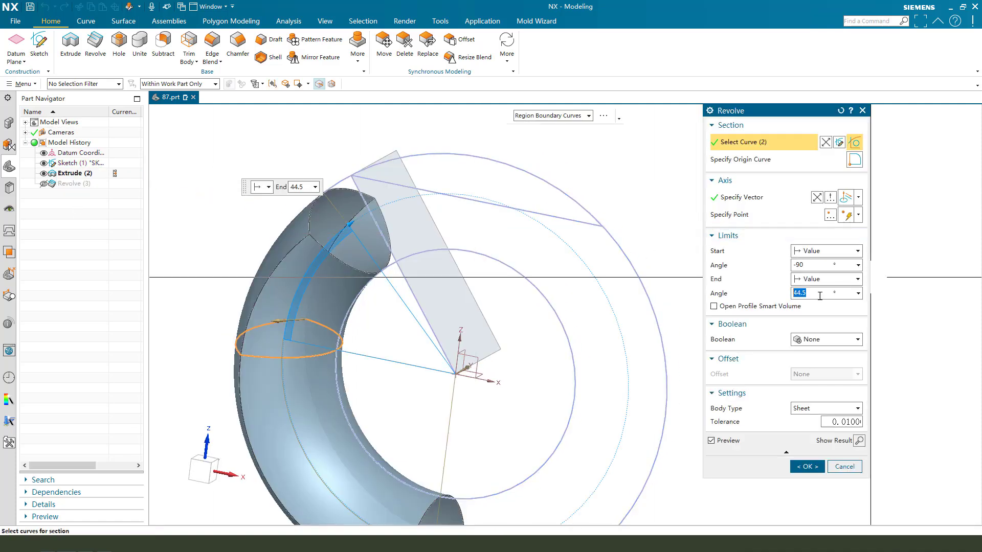
pyautogui.click(820, 302)
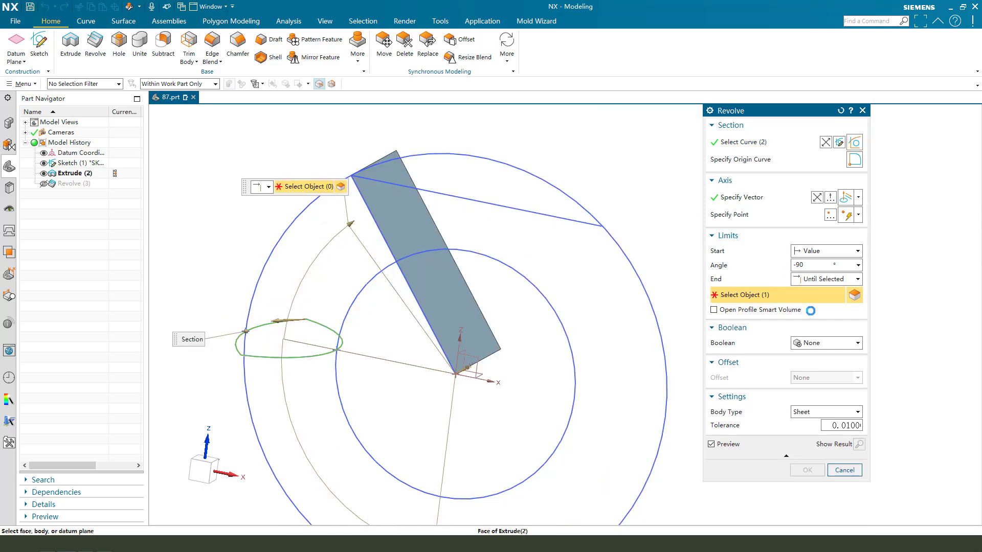
pyautogui.click(826, 279)
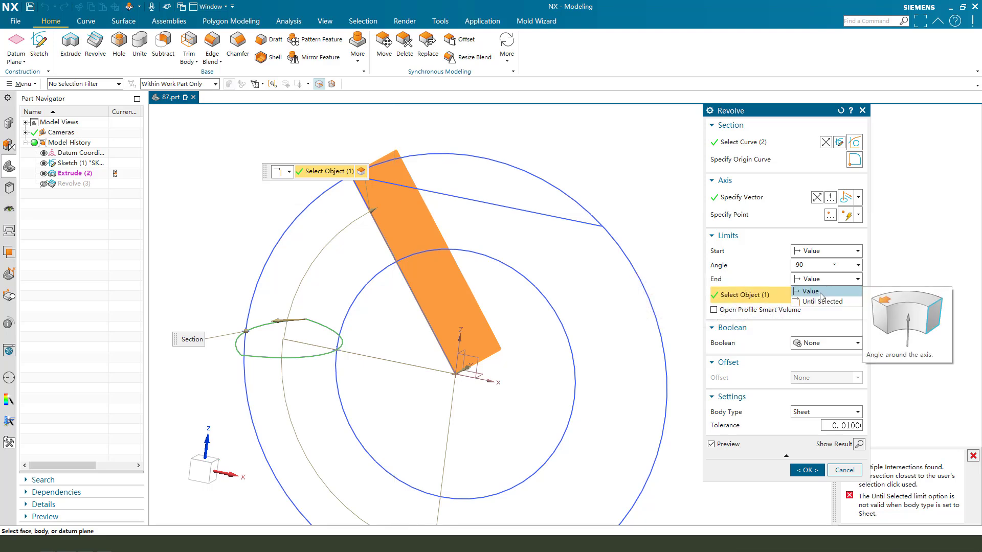
pyautogui.click(811, 292)
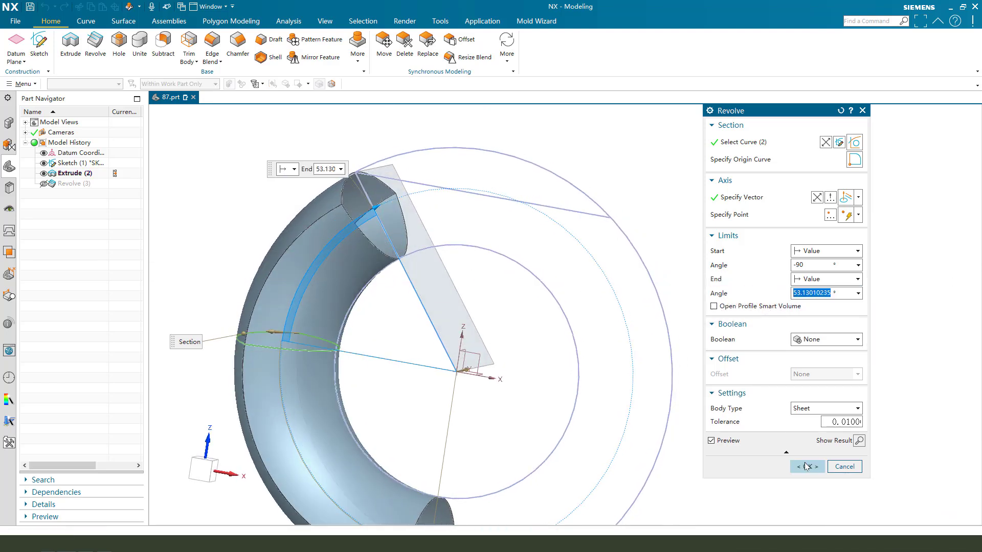
pyautogui.click(809, 467)
# Hide the extruded plate with Ctrl+B
pyautogui.moveTo(438, 202); pyautogui.dragTo(471, 253, button='middle')
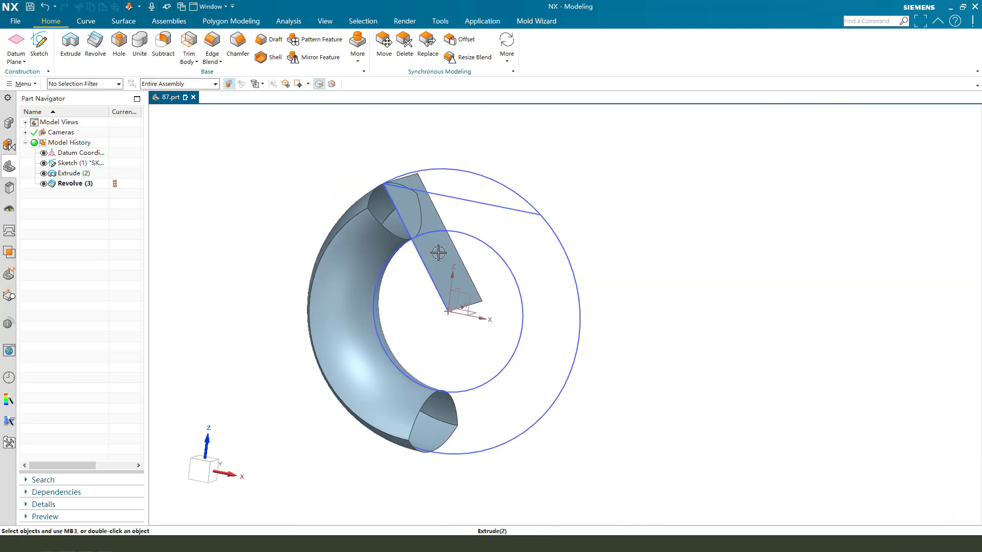
pyautogui.click(460, 257)
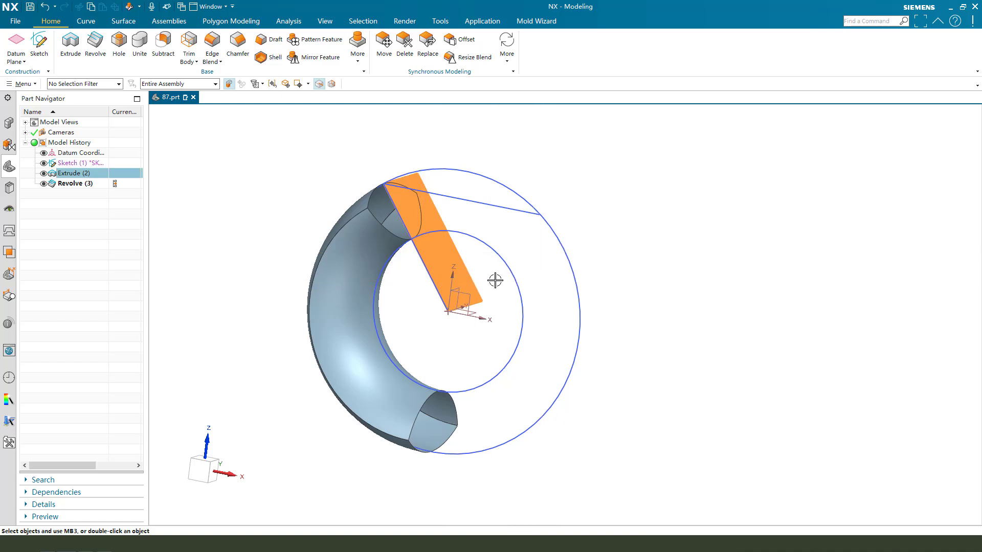
pyautogui.hotkey('ctrl', 'b')
pyautogui.scroll(-1, 434, 229)
pyautogui.moveTo(434, 229); pyautogui.dragTo(390, 302, button='middle')
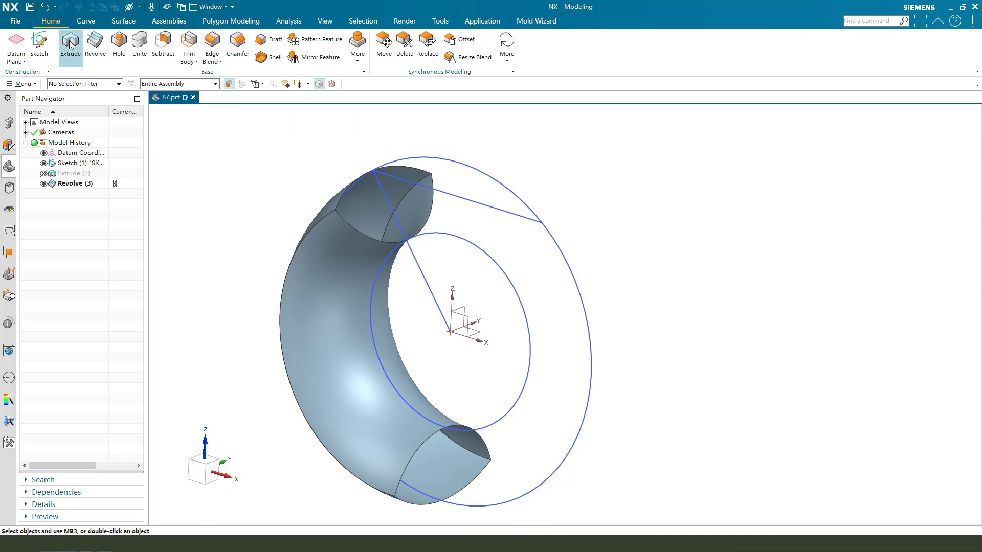
# Start a sketch on the datum plane and draw a three-point arc across the tube
pyautogui.click(70, 42)
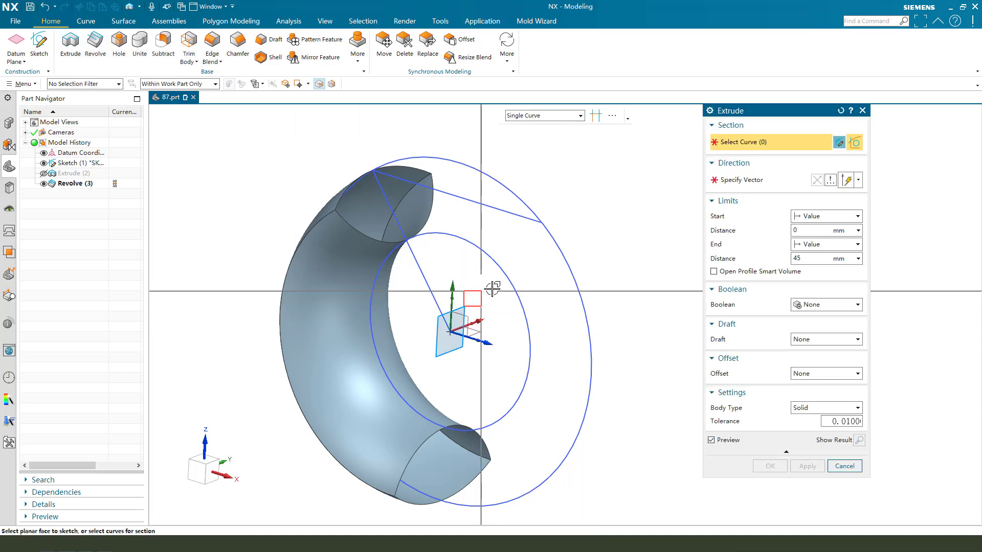
pyautogui.scroll(2, 507, 316)
pyautogui.click(483, 302)
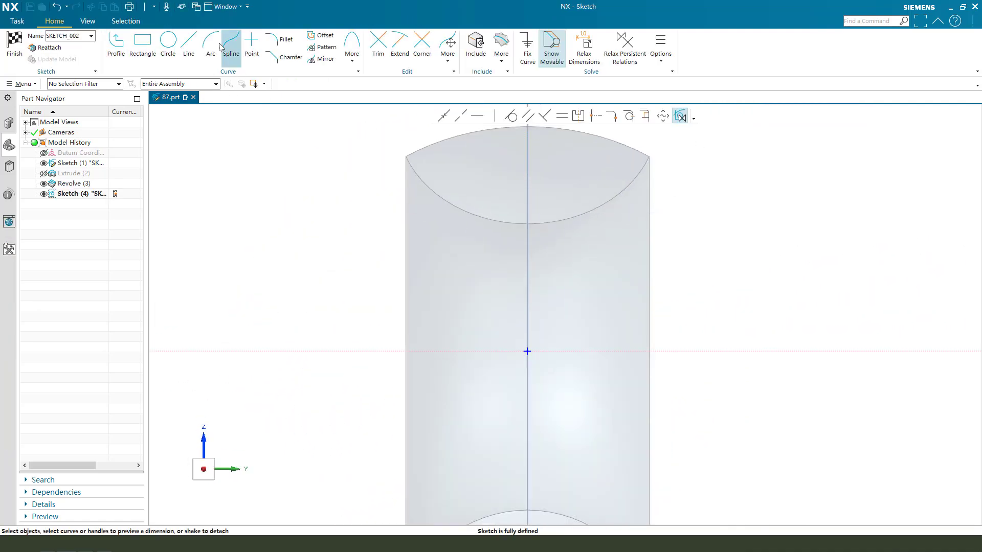
pyautogui.click(212, 43)
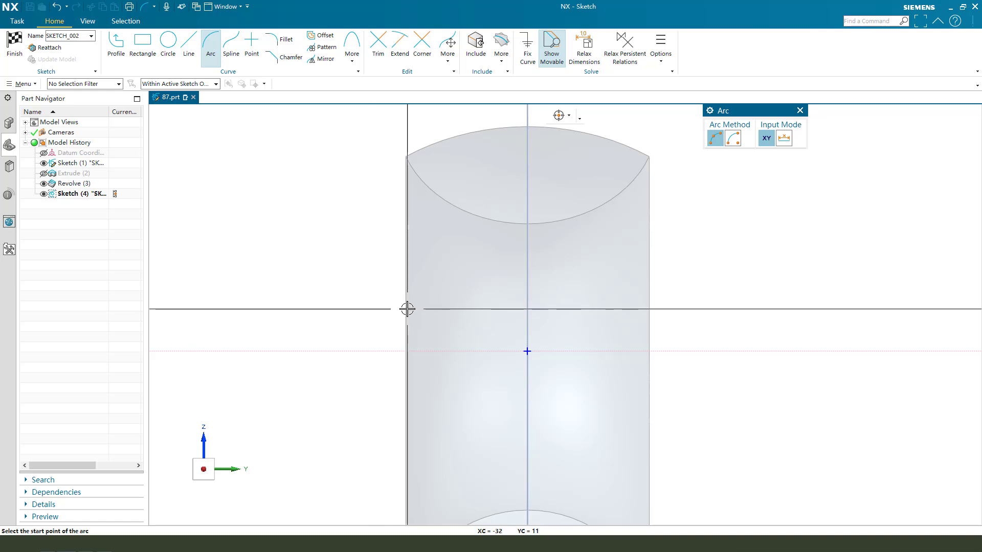
pyautogui.click(381, 306)
pyautogui.click(671, 306)
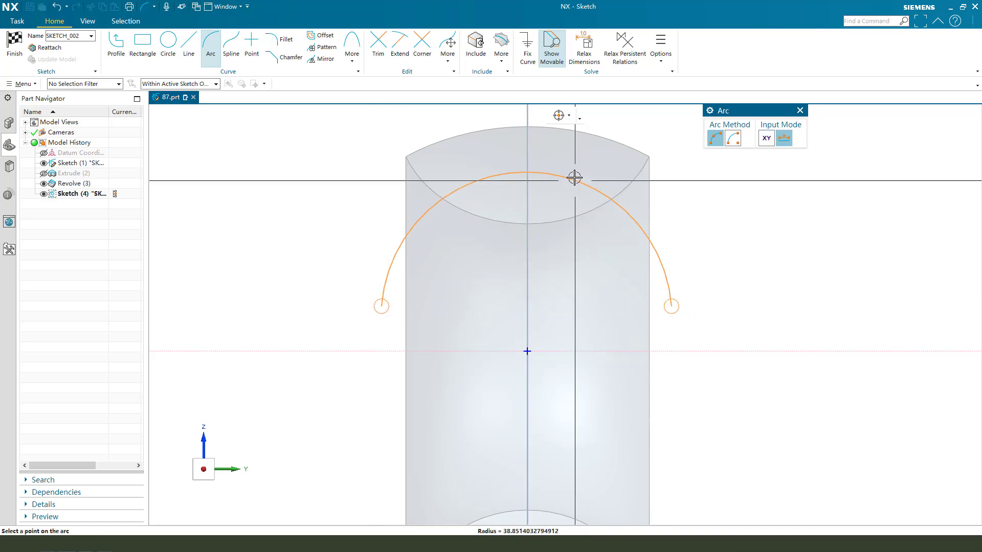
pyautogui.click(574, 177)
pyautogui.press('Escape')
pyautogui.scroll(-1, 452, 226)
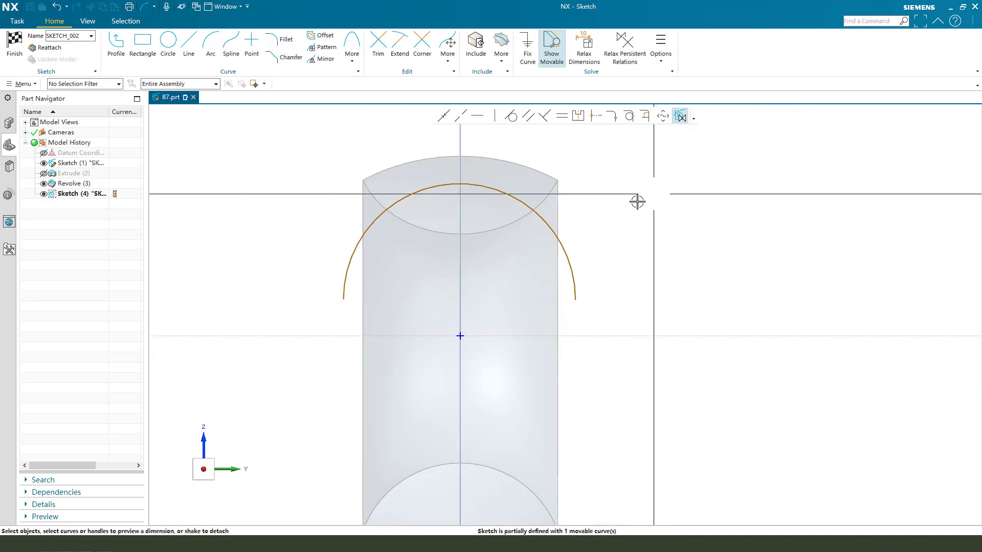
# Dimension the arc radius 32.5 and reposition its label and centre point
pyautogui.click(504, 194)
pyautogui.write('65/')
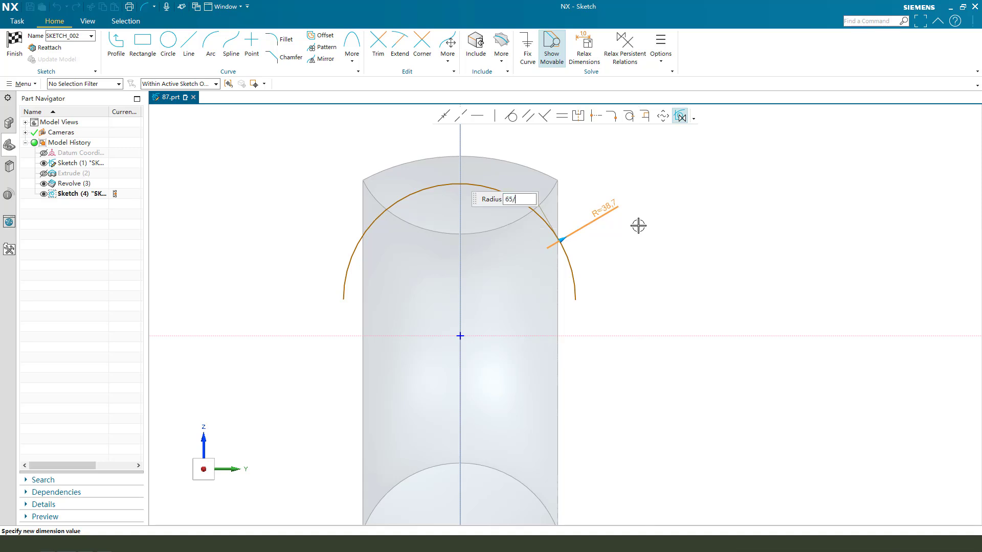
pyautogui.write('2')
pyautogui.press('Return')
pyautogui.press('Return')
pyautogui.press('Return')
pyautogui.moveTo(437, 265); pyautogui.dragTo(384, 132)
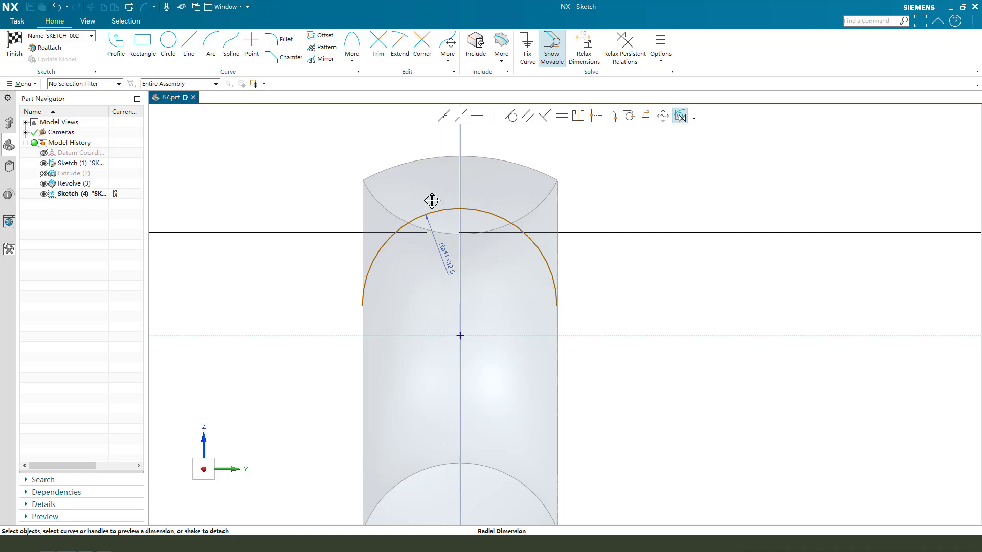
pyautogui.click(540, 250)
pyautogui.moveTo(460, 305); pyautogui.dragTo(459, 134)
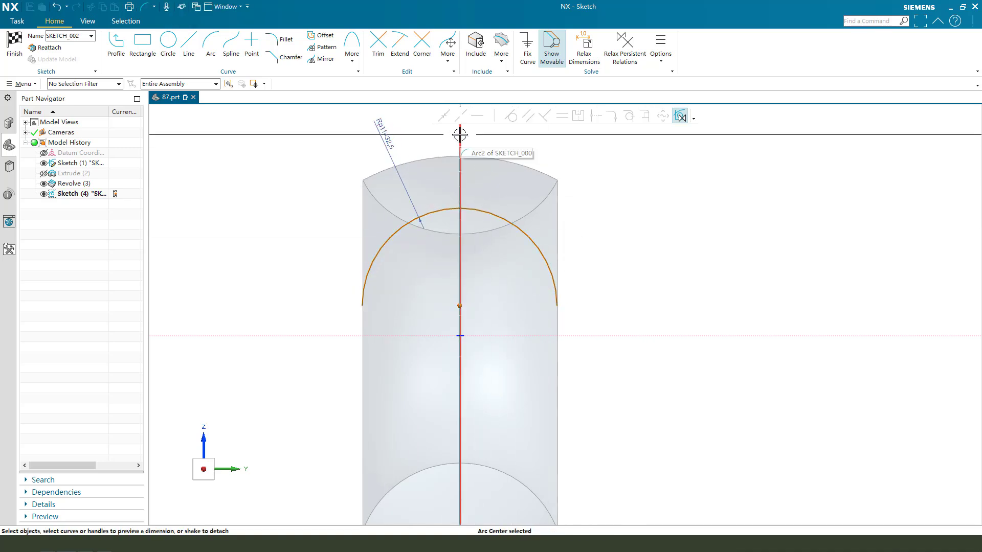
pyautogui.scroll(-3, 459, 135)
pyautogui.scroll(-1, 469, 156)
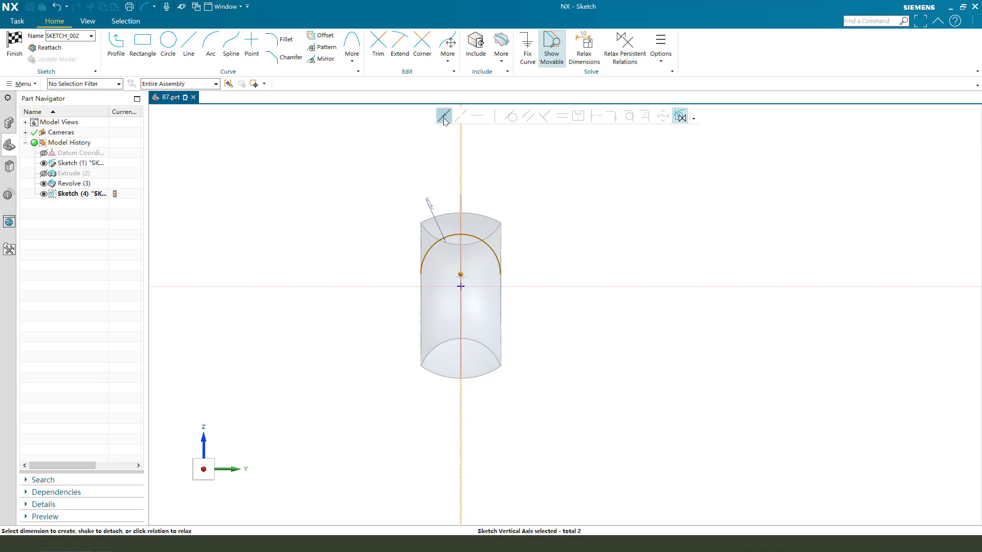
pyautogui.scroll(2, 477, 209)
pyautogui.scroll(2, 456, 272)
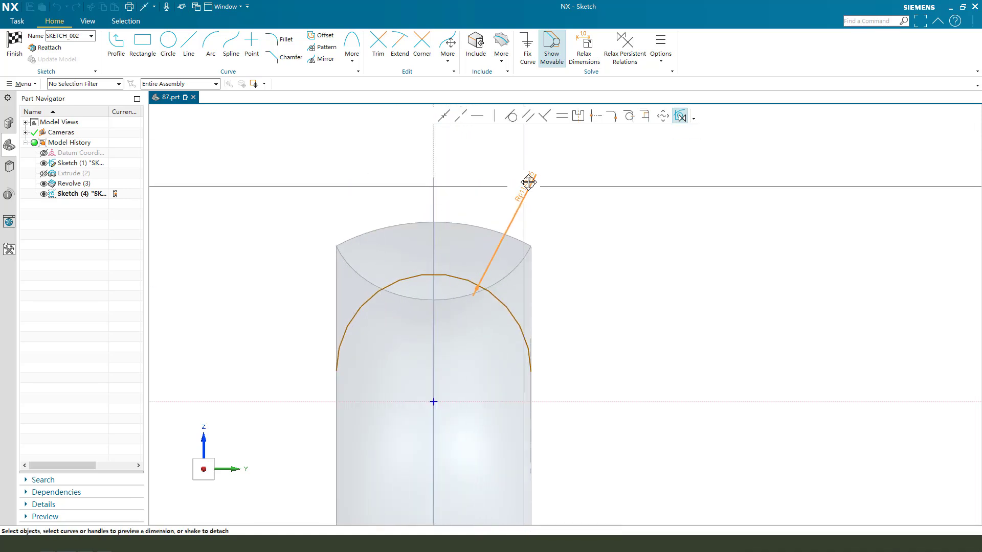
pyautogui.click(527, 179)
pyautogui.scroll(1, 491, 353)
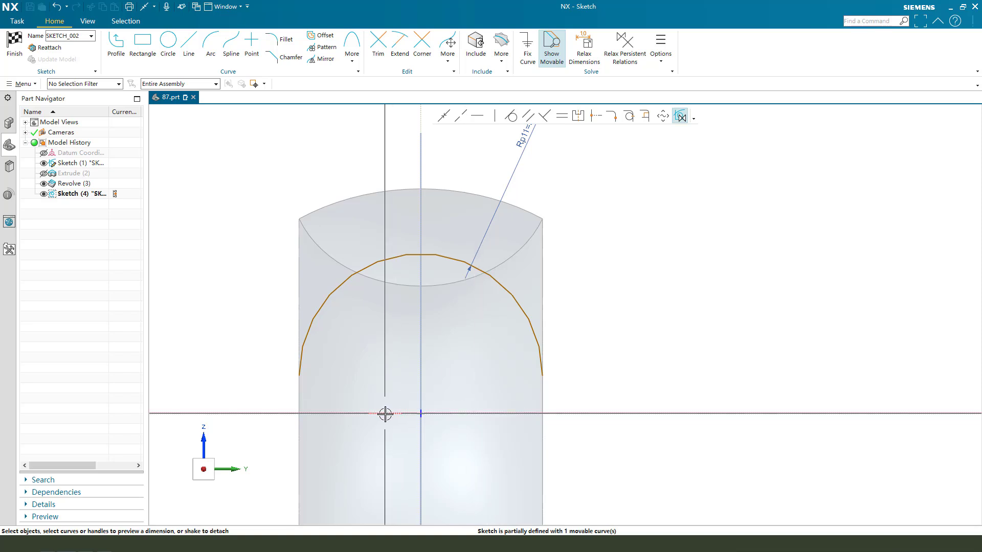
pyautogui.scroll(1, 447, 170)
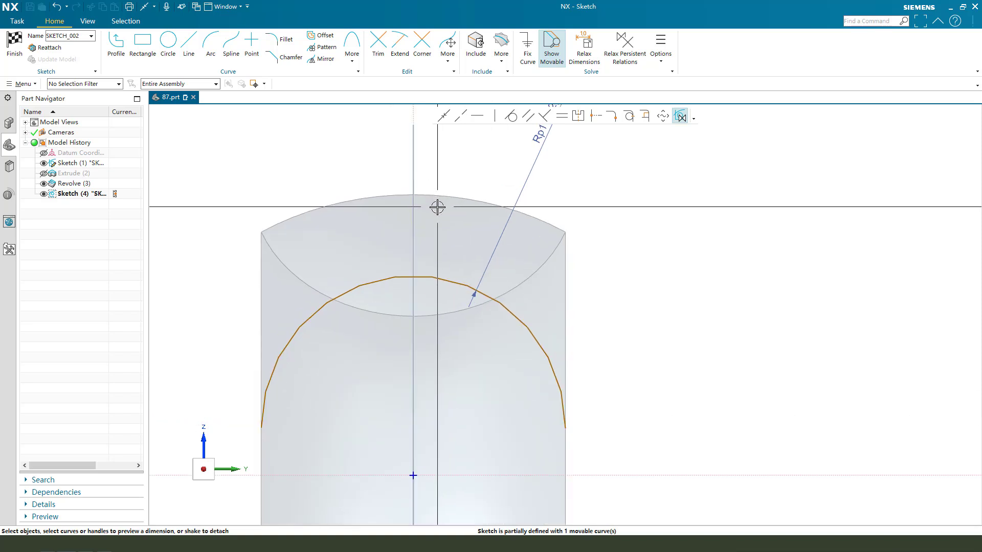
pyautogui.moveTo(445, 214); pyautogui.dragTo(534, 318, button='middle')
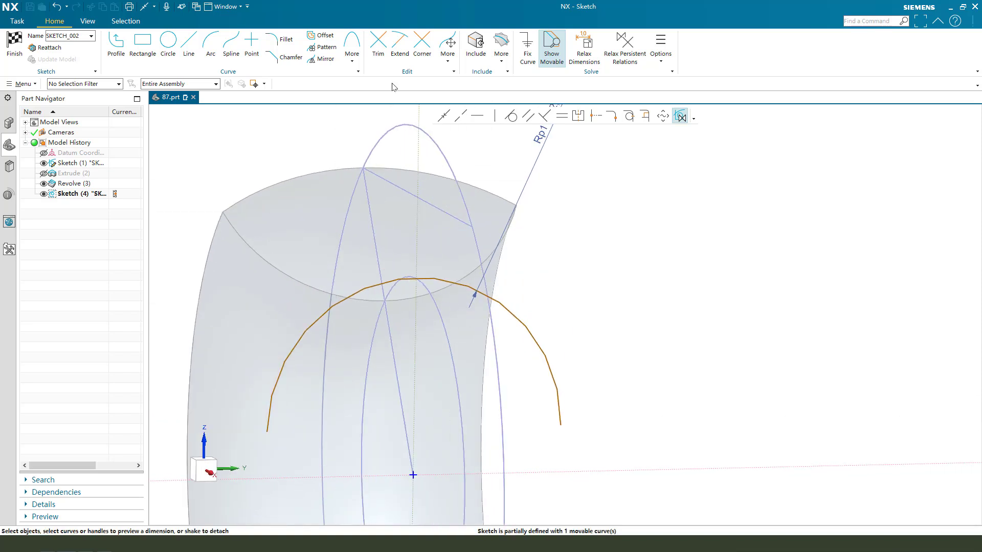
# Include Line1 from the first sketch in the current sketch and return to a straight-on view
pyautogui.click(476, 46)
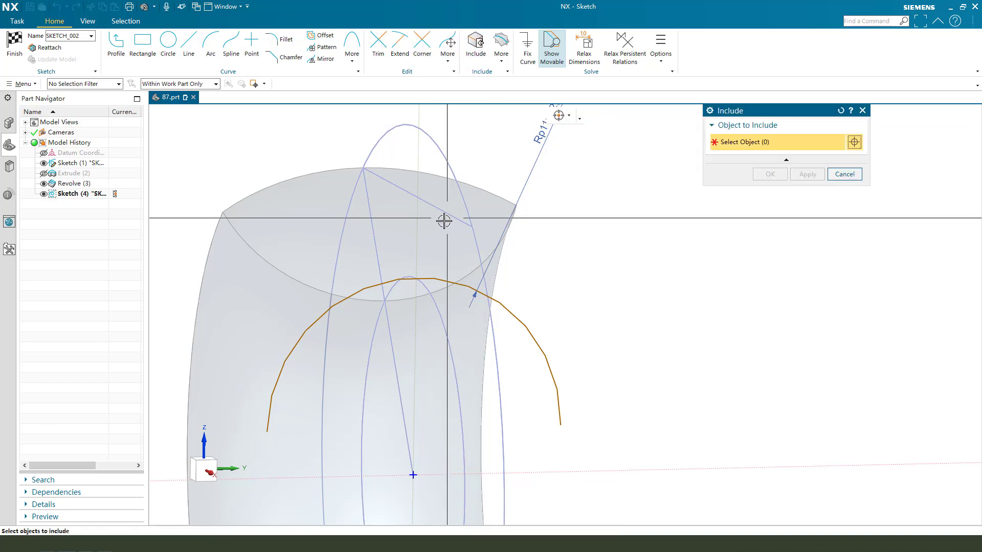
pyautogui.click(470, 225)
pyautogui.middleClick(585, 279)
pyautogui.moveTo(584, 280); pyautogui.dragTo(513, 259, button='middle')
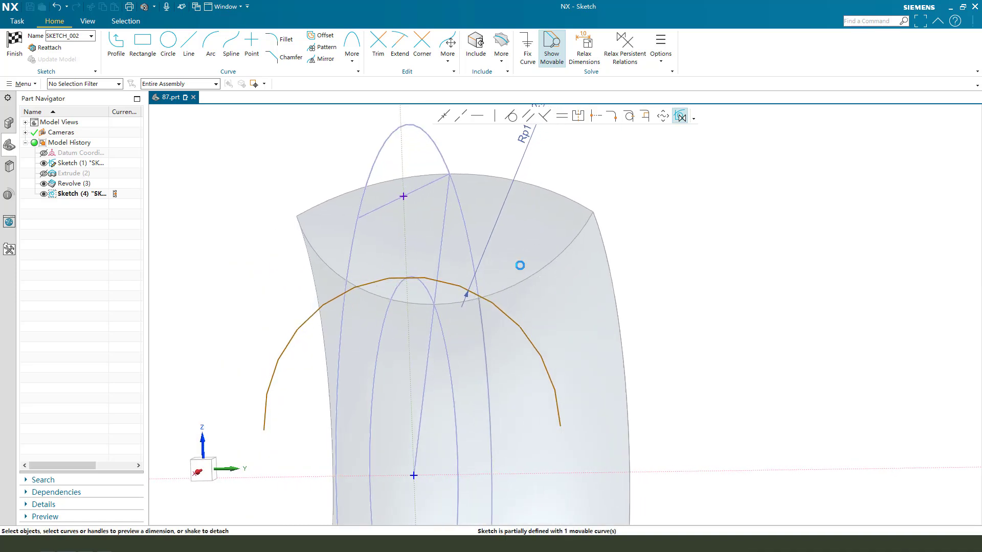
pyautogui.press('F8')
# Constrain the arc to pass through the included line's top point with Point on Curve
pyautogui.click(432, 276)
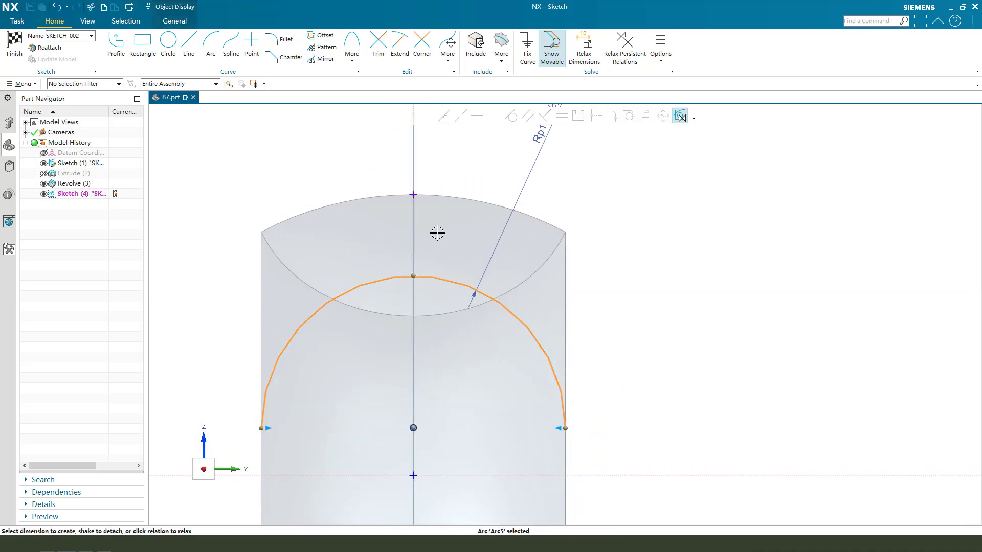
pyautogui.click(413, 193)
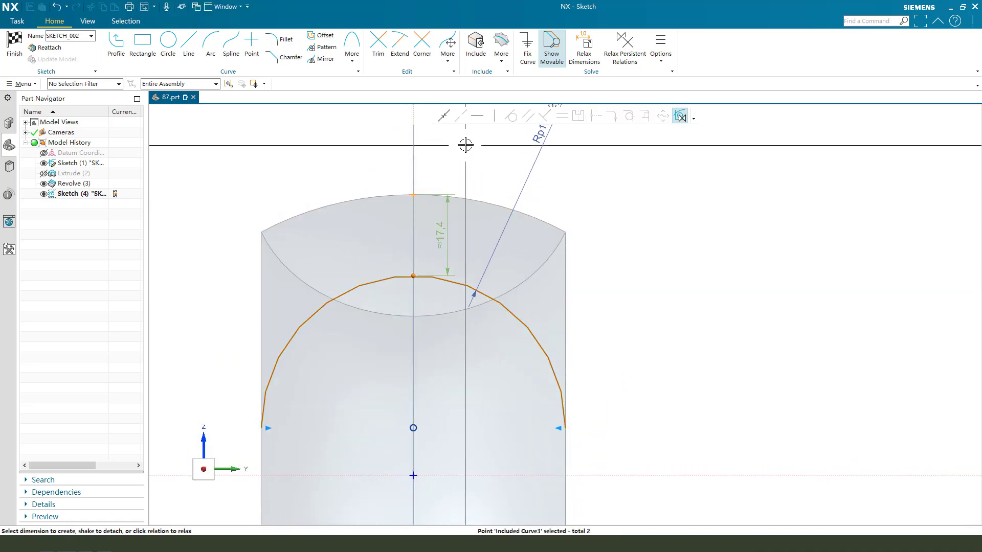
pyautogui.click(445, 117)
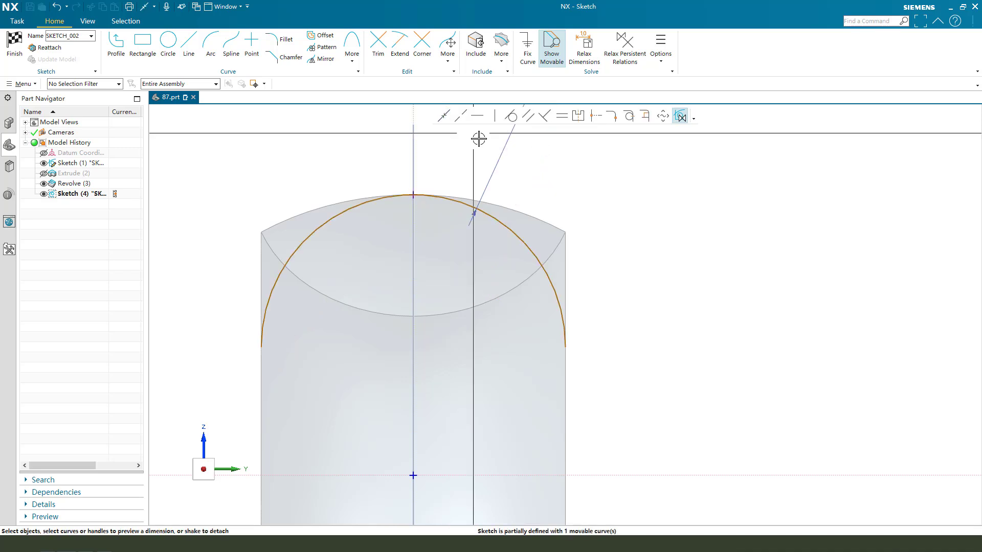
pyautogui.scroll(-2, 539, 321)
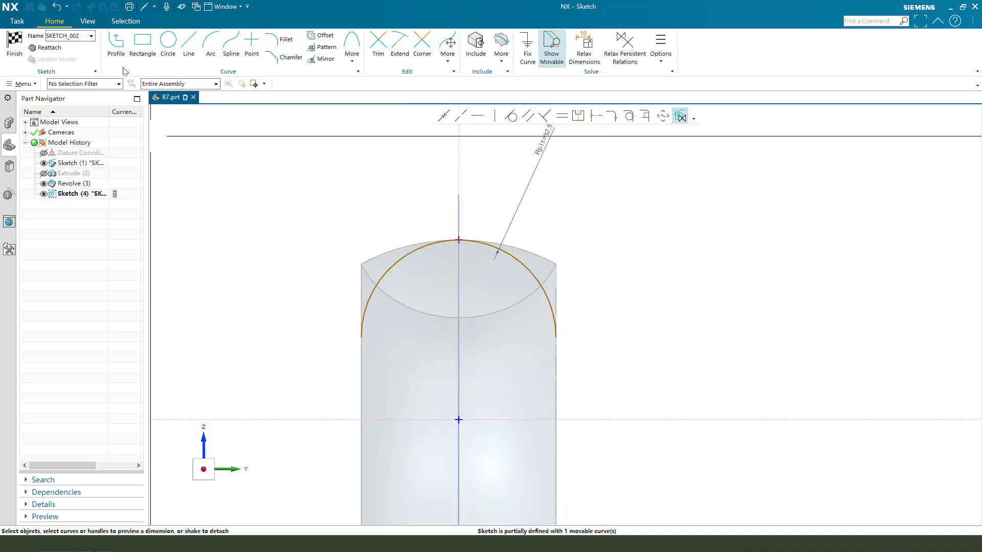
# Draw straight lines from the arc's right end around and back to close the profile
pyautogui.click(192, 43)
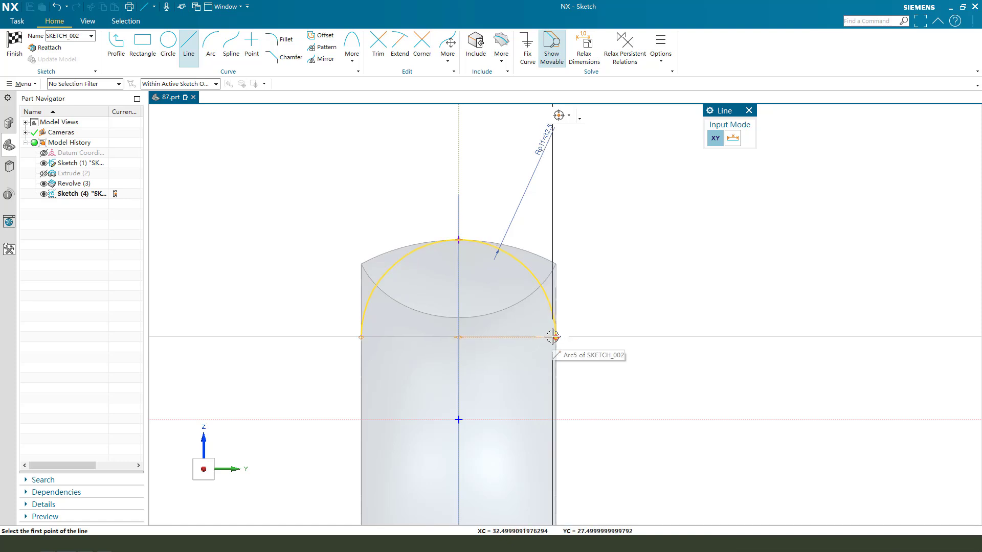
pyautogui.click(555, 336)
pyautogui.click(782, 336)
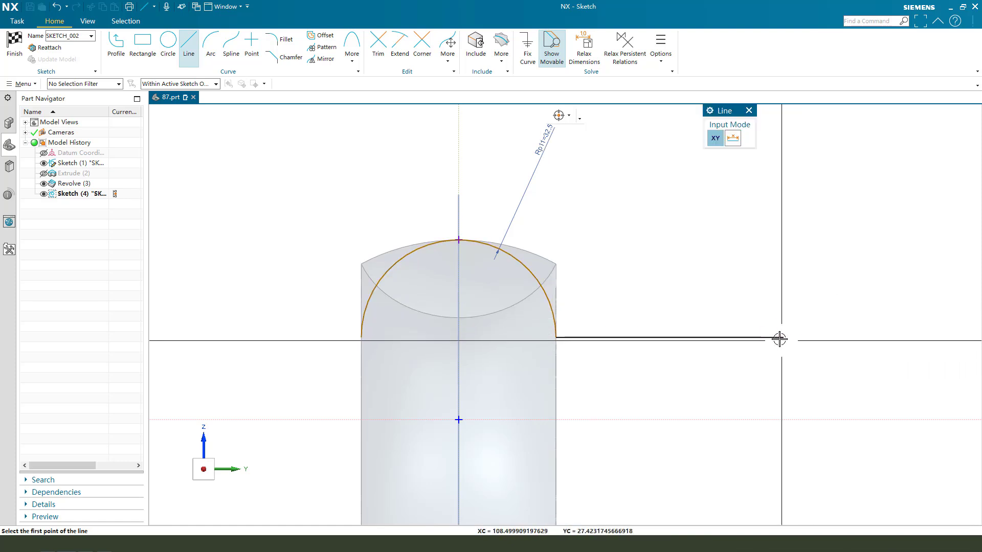
pyautogui.click(782, 175)
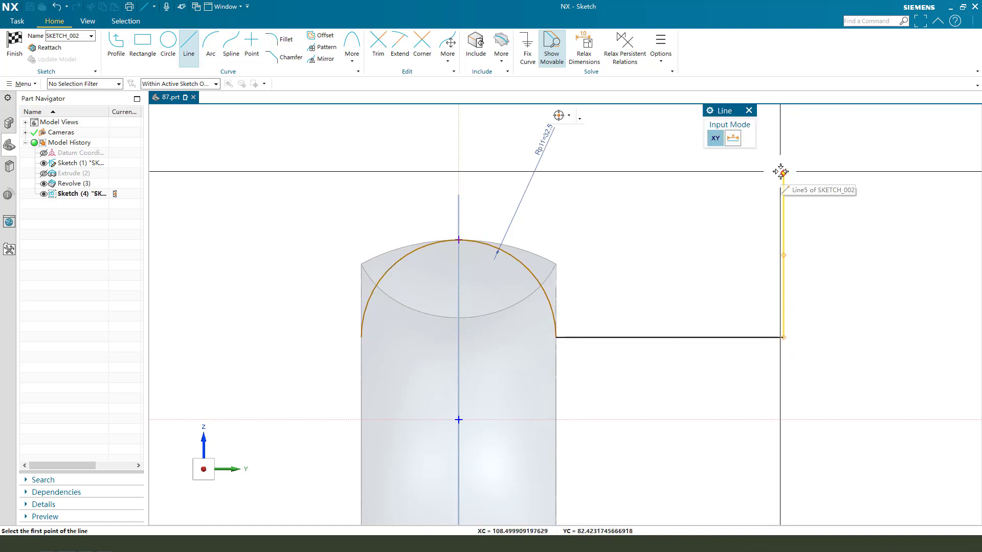
pyautogui.click(234, 174)
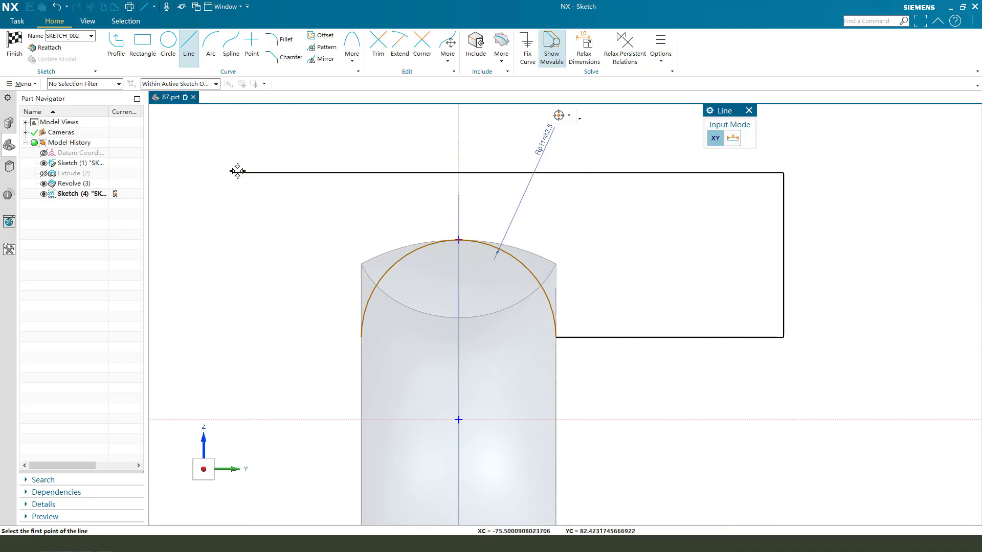
pyautogui.click(236, 338)
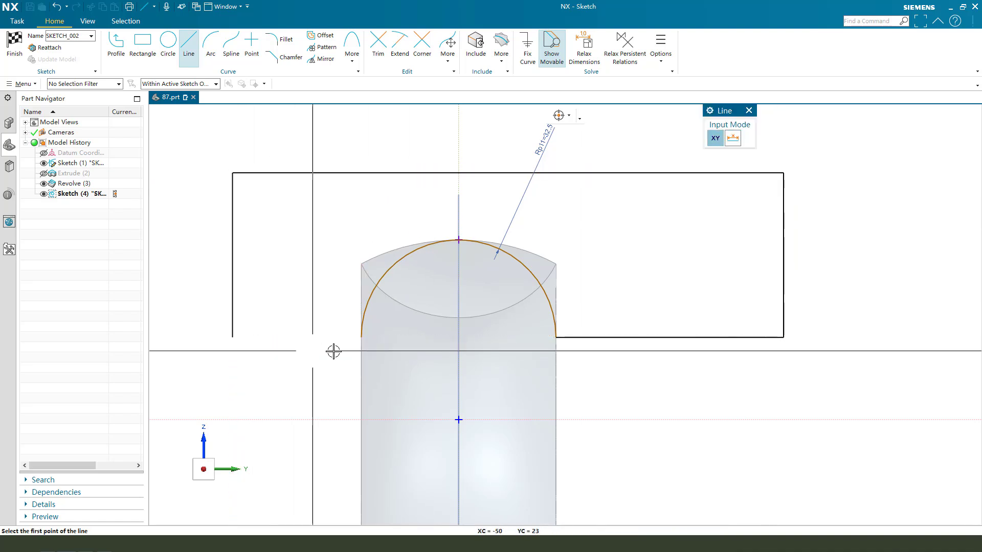
pyautogui.click(362, 336)
pyautogui.click(233, 337)
pyautogui.press('Escape')
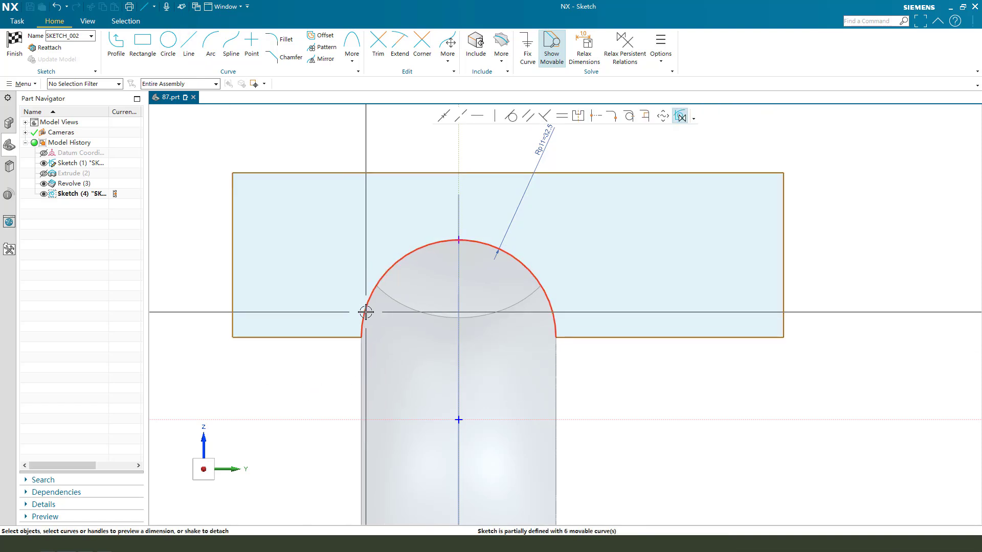
# Make the arc centre collinear with the bottom edge and finish the sketch
pyautogui.click(358, 339)
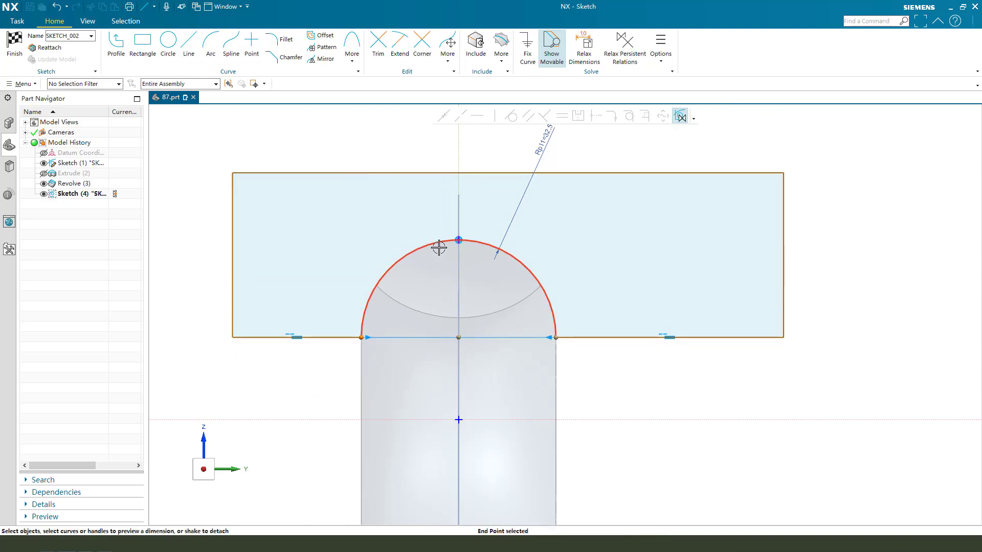
pyautogui.moveTo(457, 330); pyautogui.dragTo(467, 339)
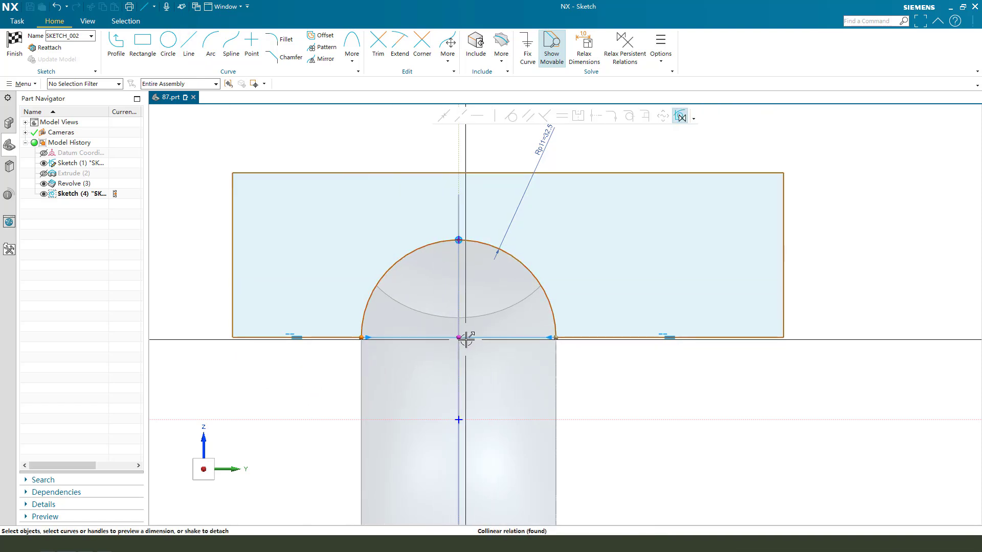
pyautogui.click(478, 117)
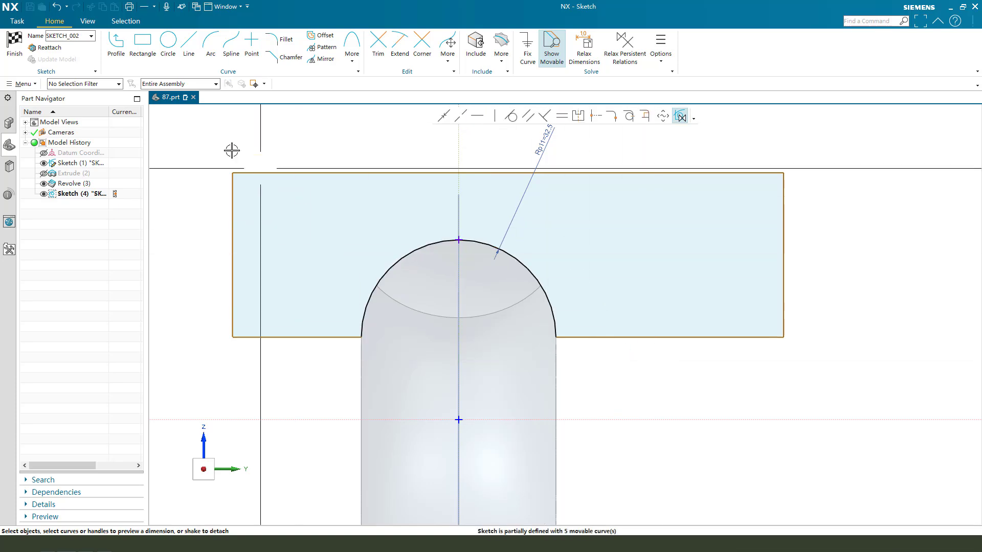
pyautogui.click(23, 57)
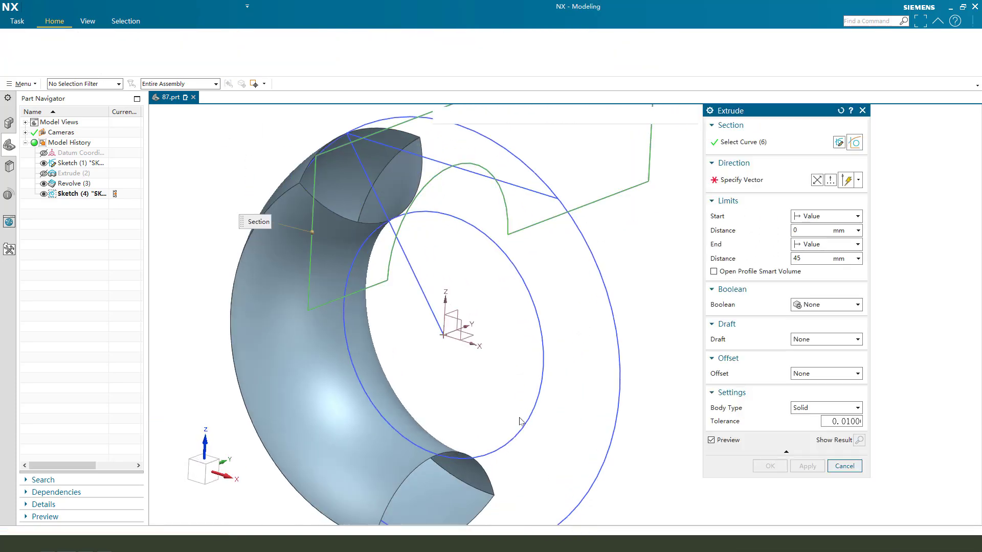
# Reverse the extrusion and subtract it from the ring body, carving an arched tip
pyautogui.click(816, 180)
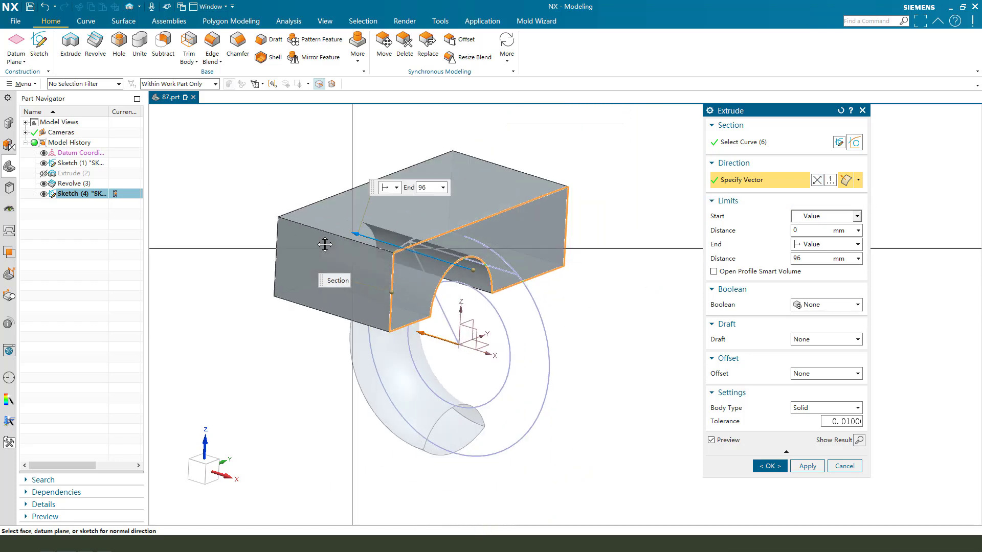
pyautogui.click(822, 304)
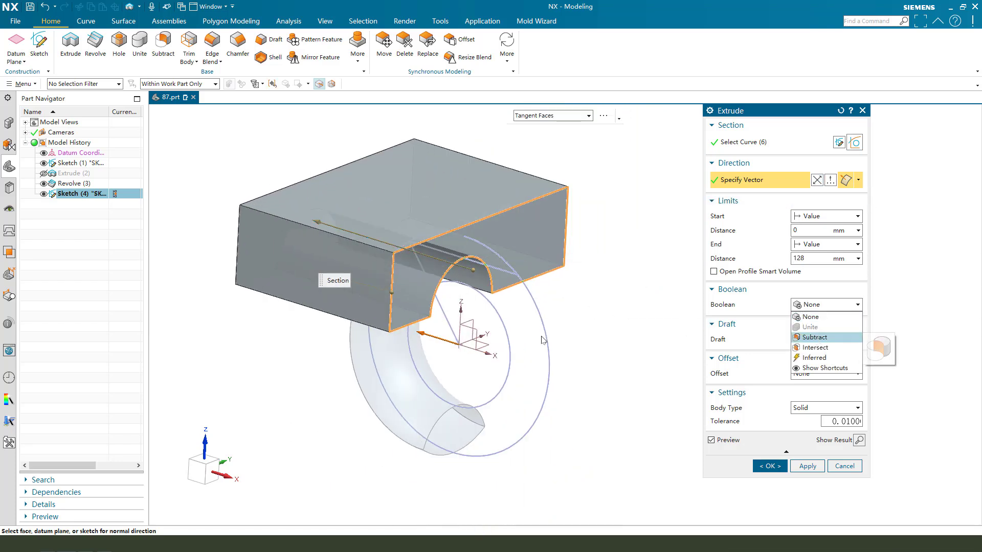
pyautogui.click(813, 338)
pyautogui.middleClick(405, 352)
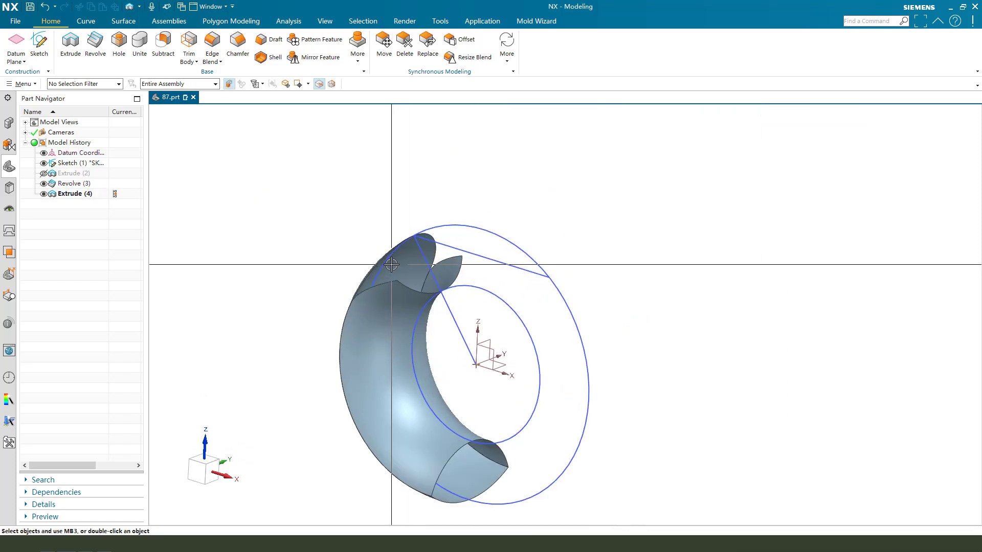
pyautogui.moveTo(391, 265)
pyautogui.mouseDown(button='middle')
pyautogui.moveTo(405, 294)
pyautogui.moveTo(467, 292)
pyautogui.mouseUp(button='middle')
# Hide the ring's Sketch (1) curves
pyautogui.click(540, 304)
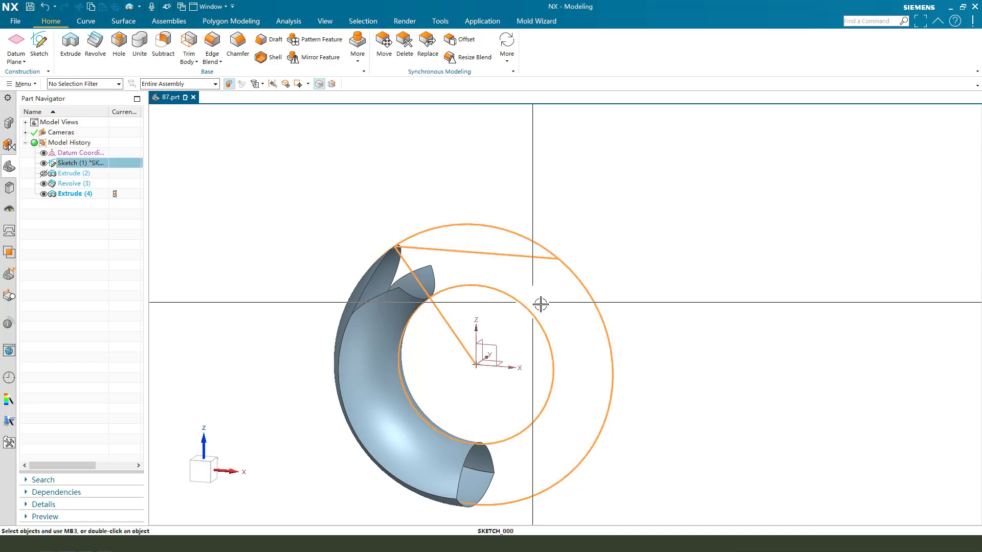
pyautogui.hotkey('ctrl', 'b')
pyautogui.scroll(2, 447, 338)
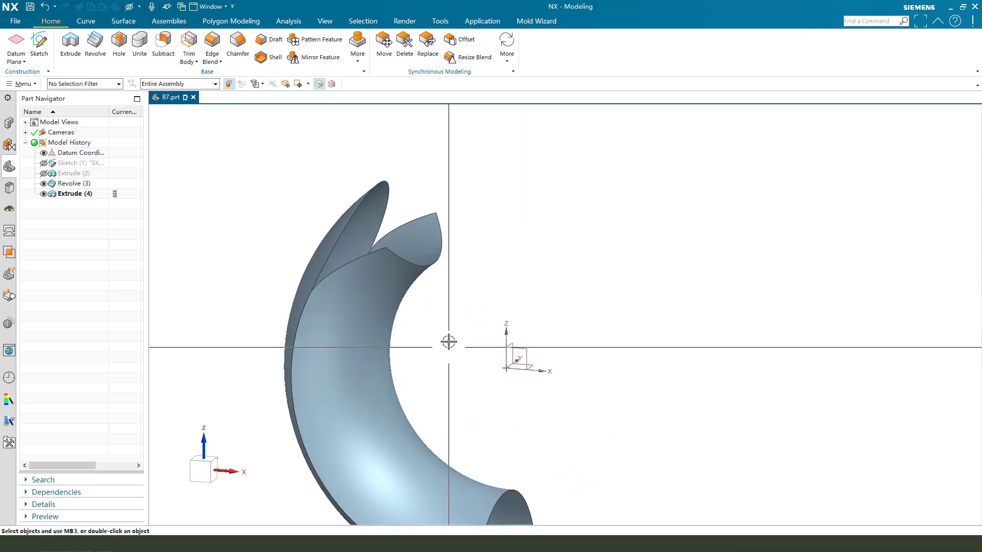
pyautogui.moveTo(447, 338); pyautogui.dragTo(432, 231, button='middle')
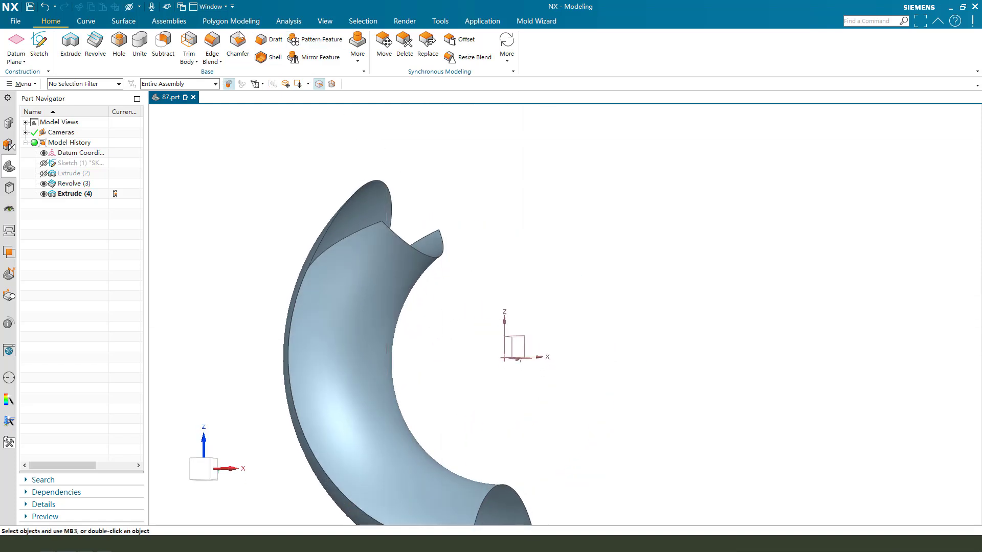
pyautogui.click(89, 21)
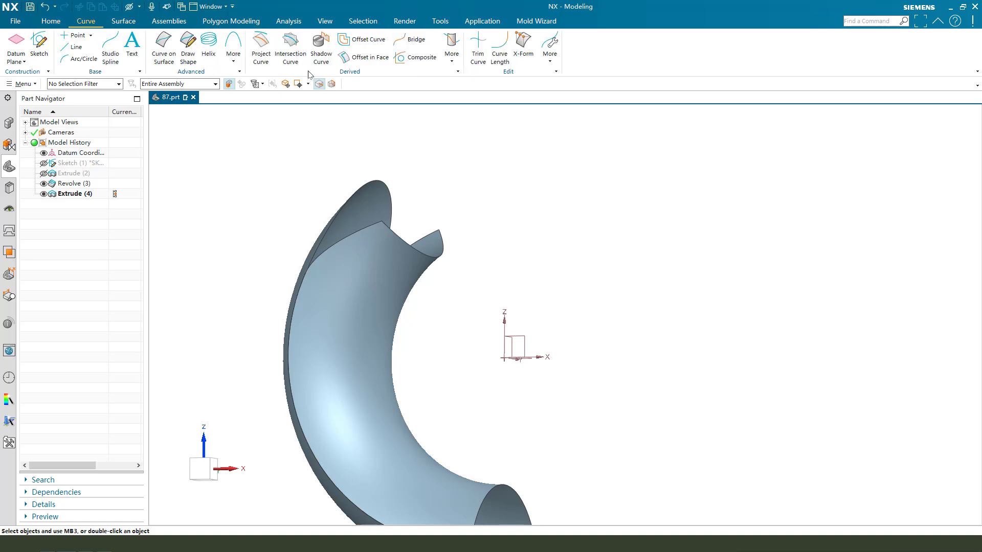
# Try an intersection curve between the curved face and a plane at the edge point, then cancel it
pyautogui.click(291, 49)
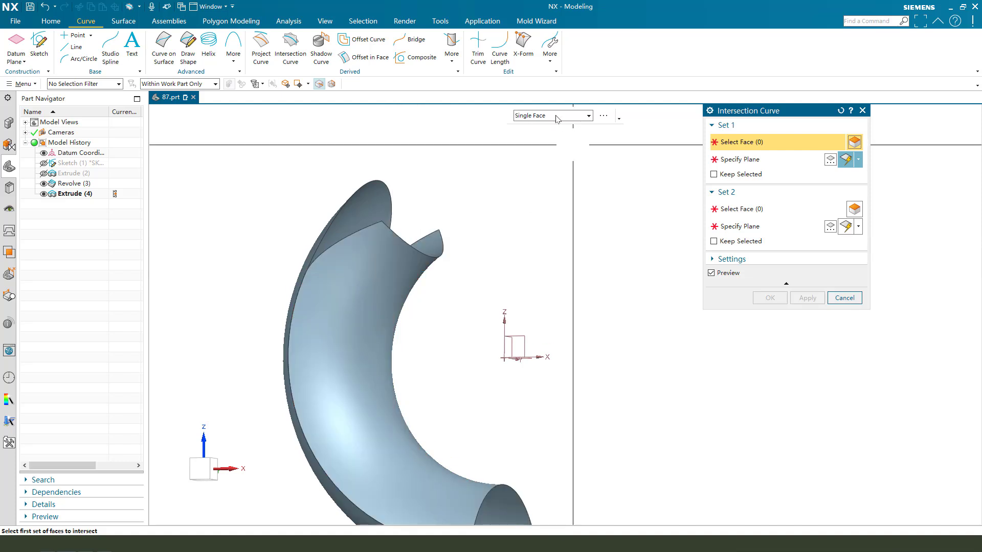
pyautogui.click(390, 274)
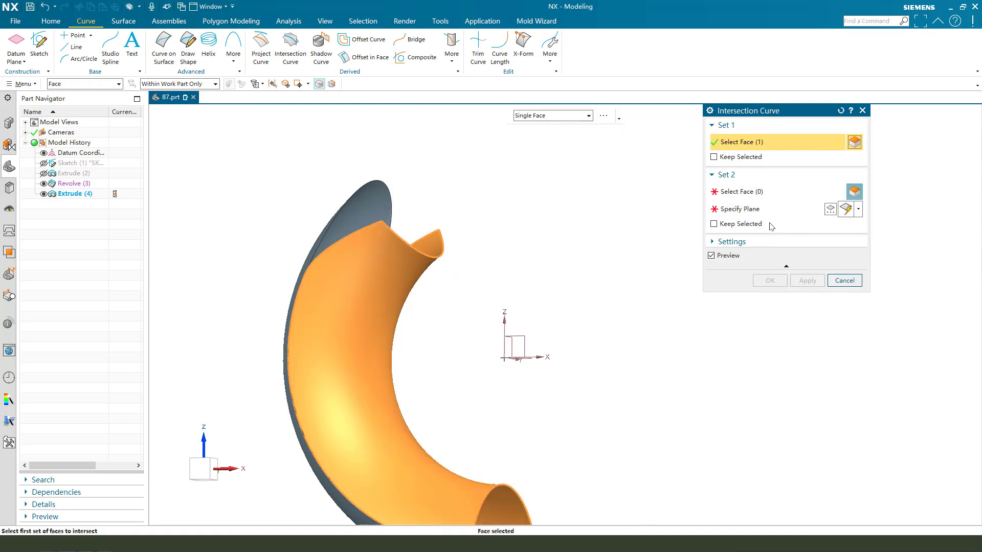
pyautogui.click(859, 210)
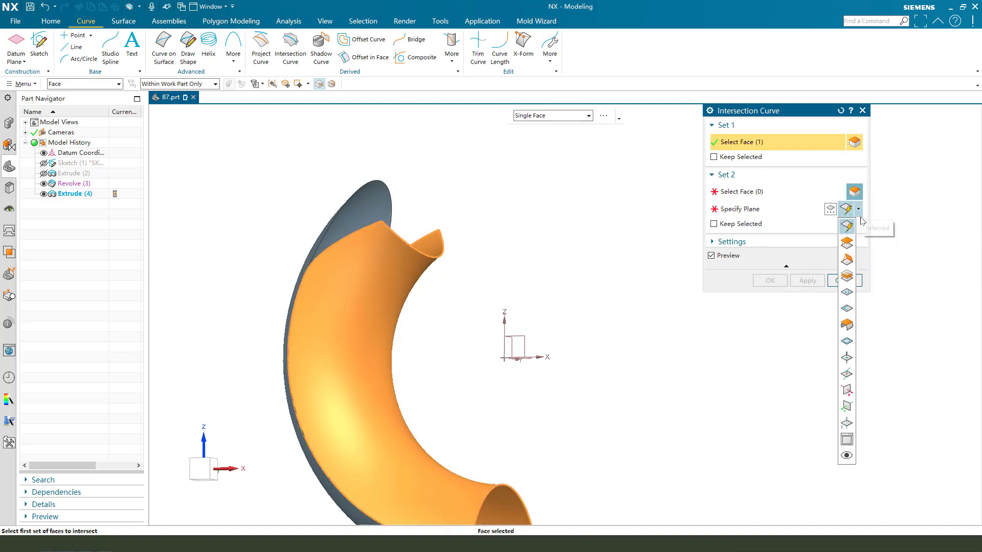
pyautogui.click(847, 358)
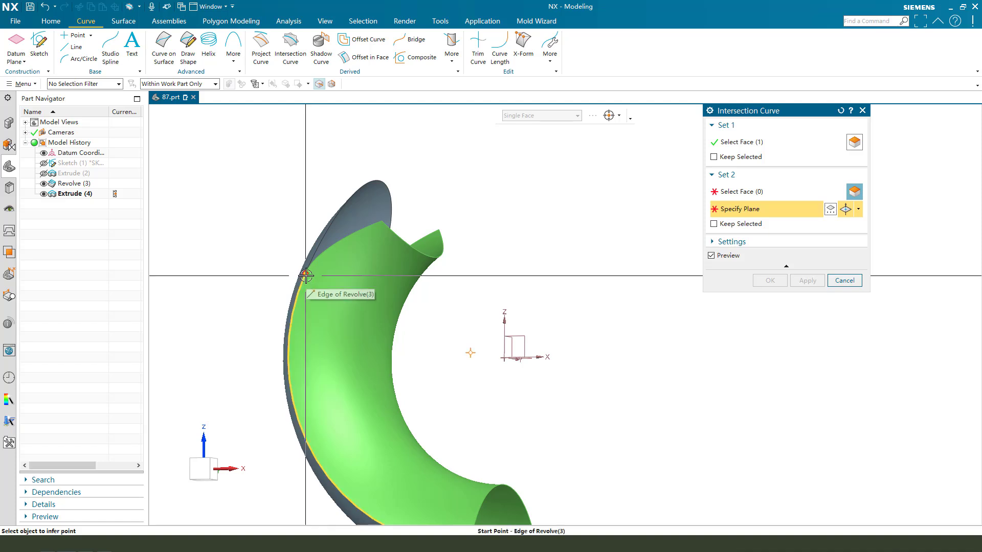
pyautogui.click(307, 273)
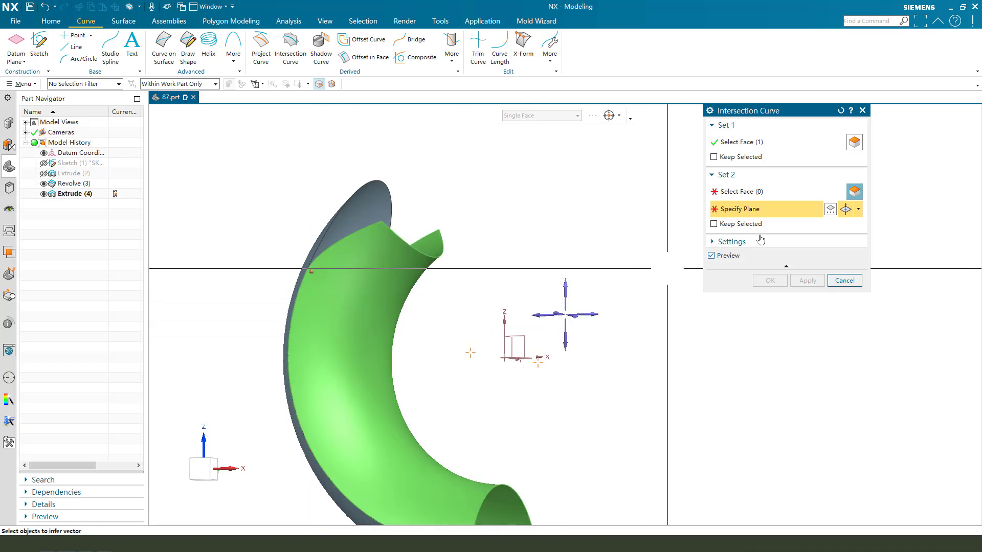
pyautogui.scroll(2, 338, 258)
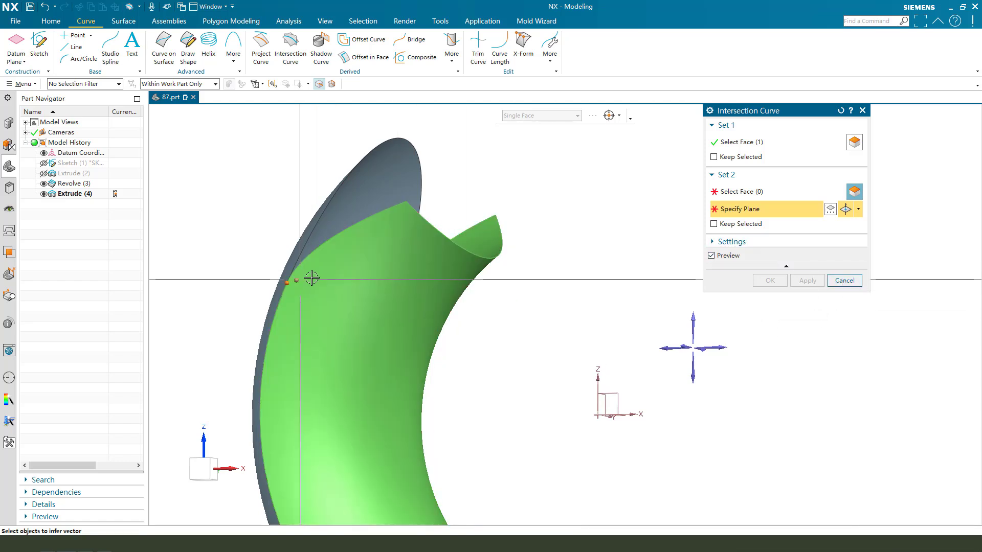
pyautogui.click(844, 279)
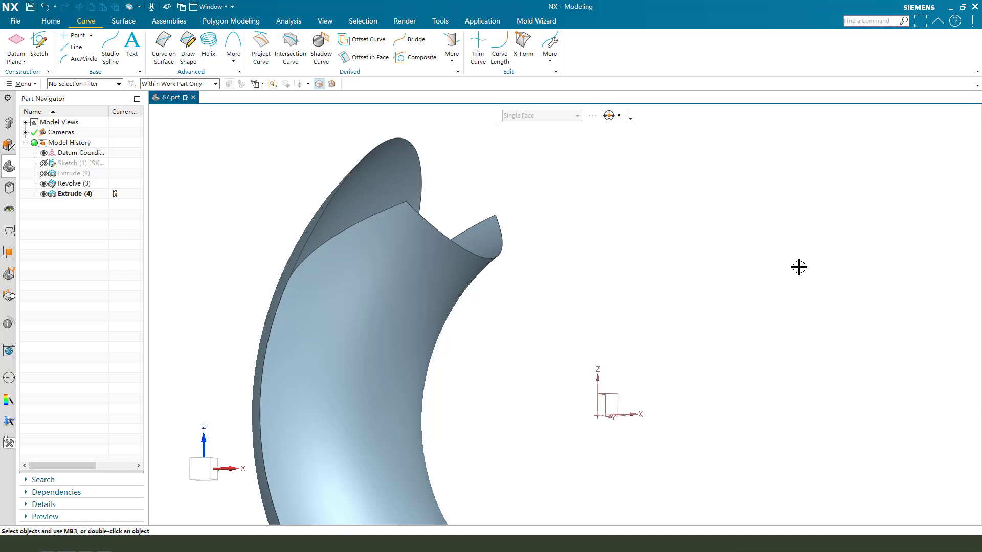
# Create the intersection curve between the curved face and a Point and Direction plane at the edge point
pyautogui.click(289, 42)
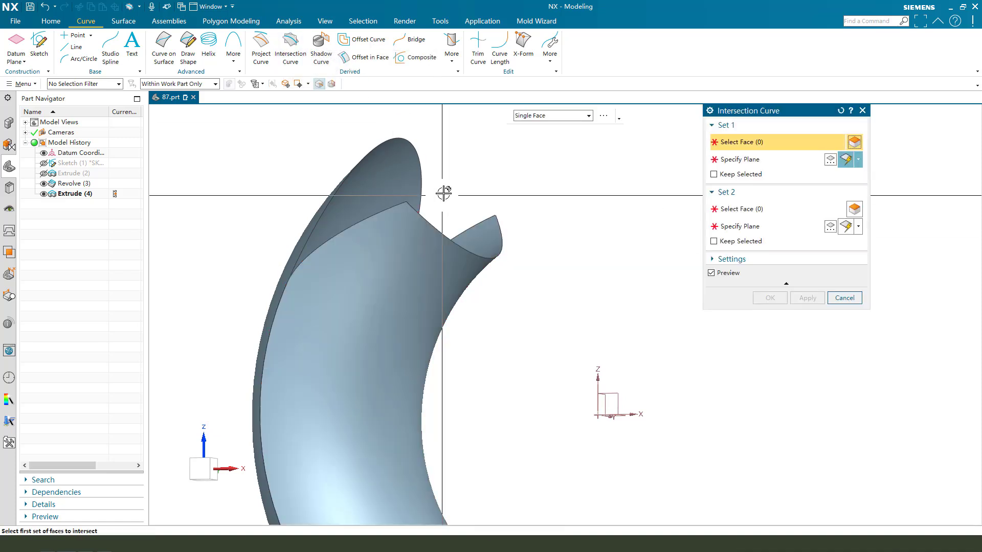
pyautogui.moveTo(445, 193); pyautogui.dragTo(390, 270, button='middle')
pyautogui.click(390, 270)
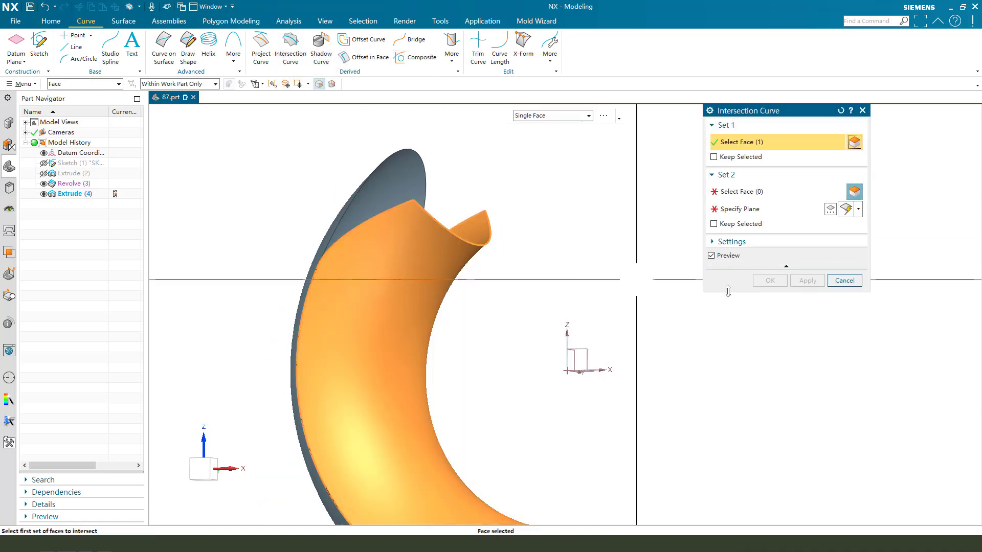
pyautogui.click(767, 208)
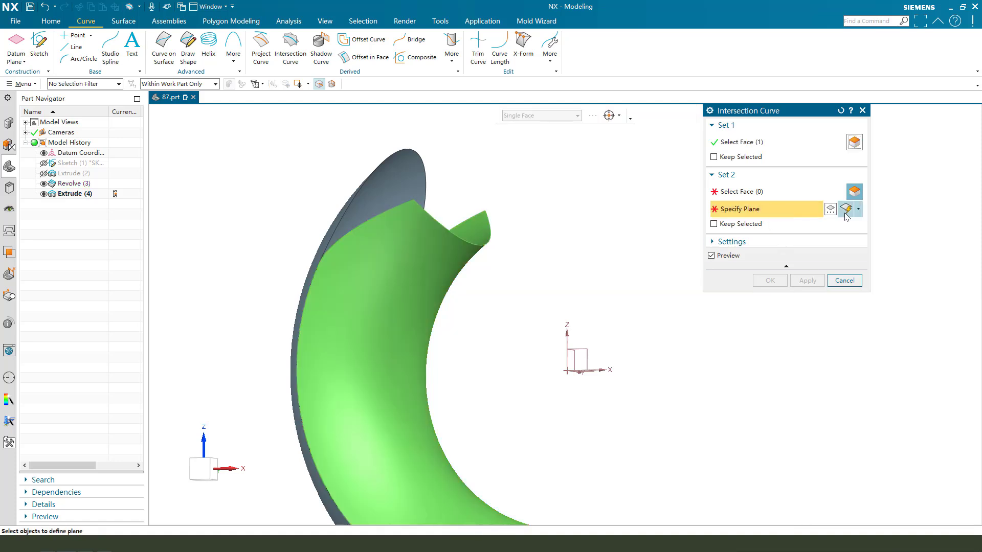
pyautogui.click(858, 208)
pyautogui.click(847, 360)
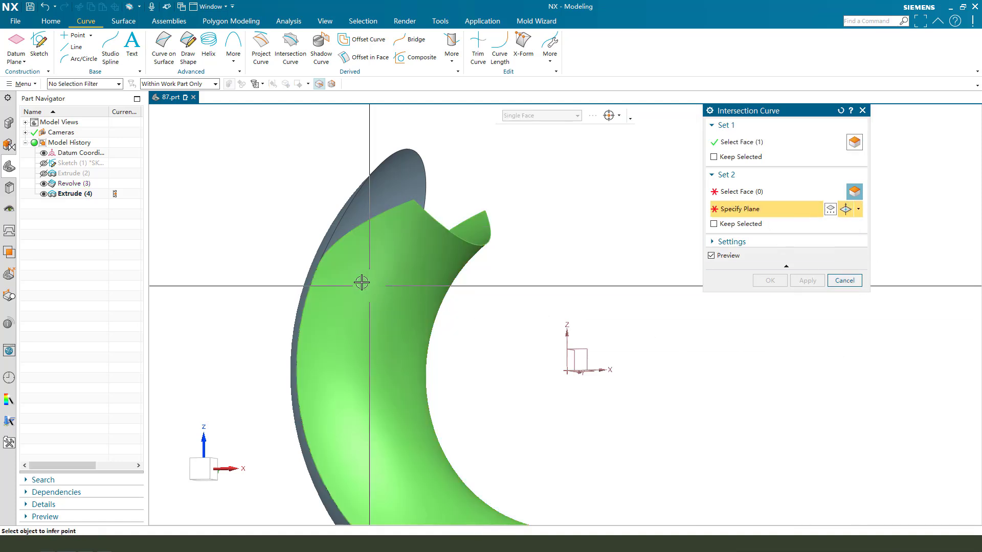
pyautogui.click(323, 262)
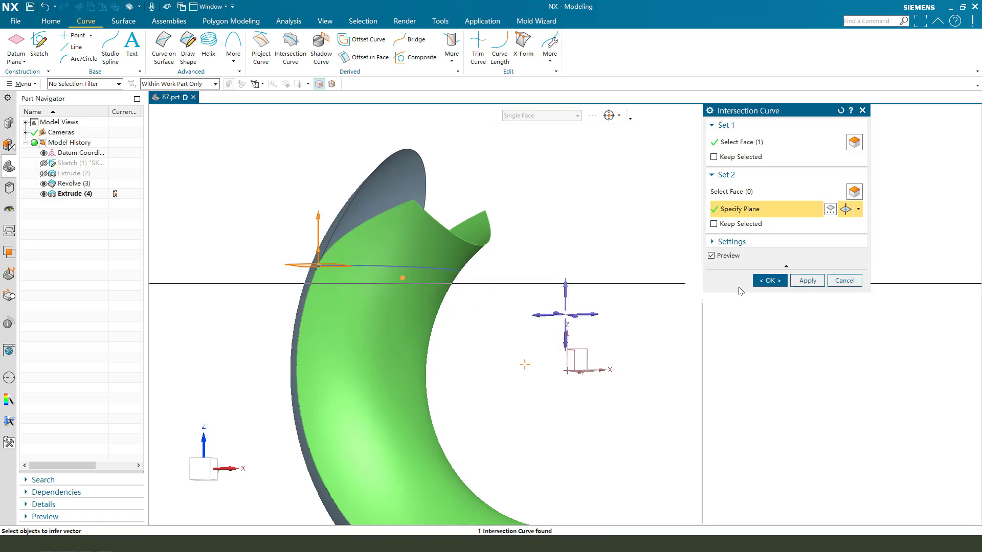
pyautogui.click(777, 282)
pyautogui.moveTo(480, 307); pyautogui.dragTo(465, 192, button='middle')
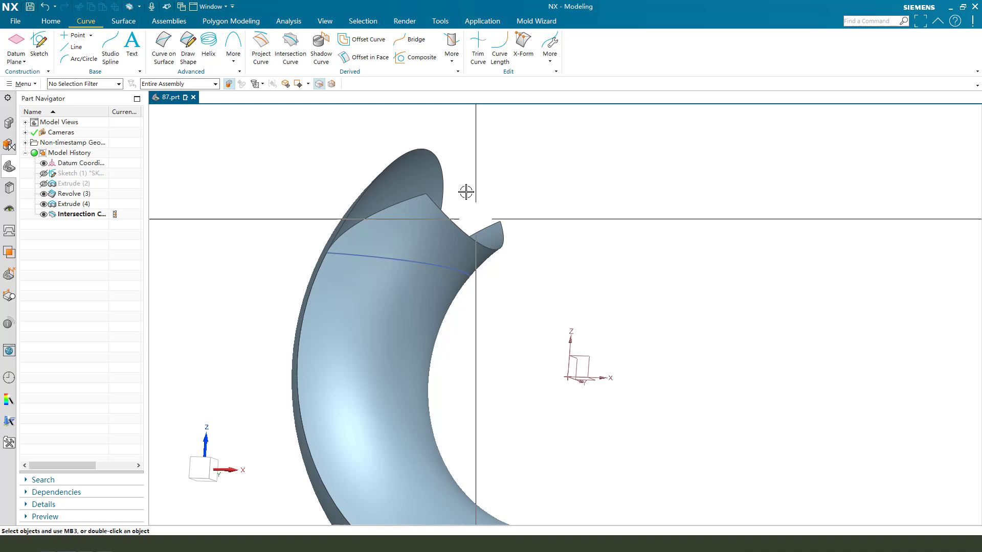
# Trim the tube sheet at the intersection curve
pyautogui.click(123, 21)
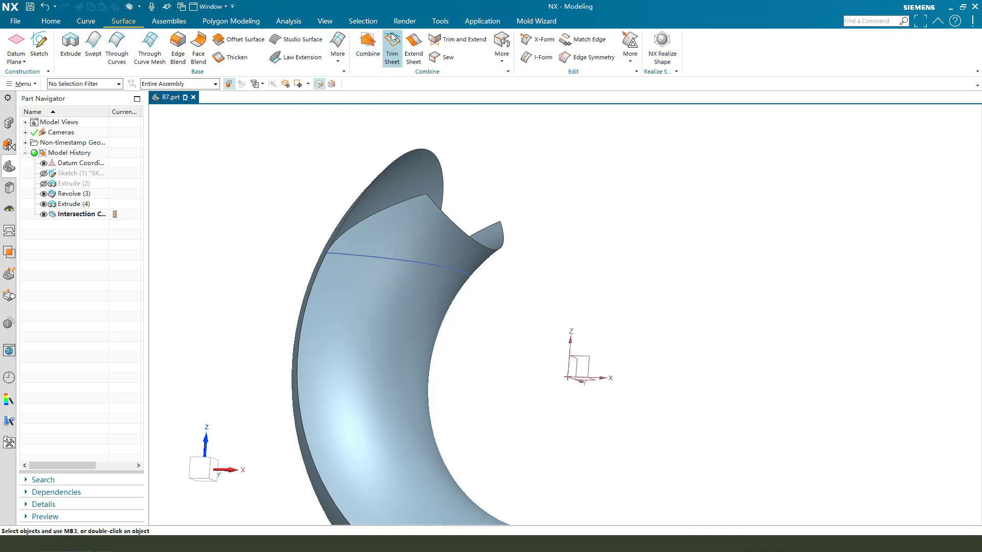
pyautogui.click(430, 227)
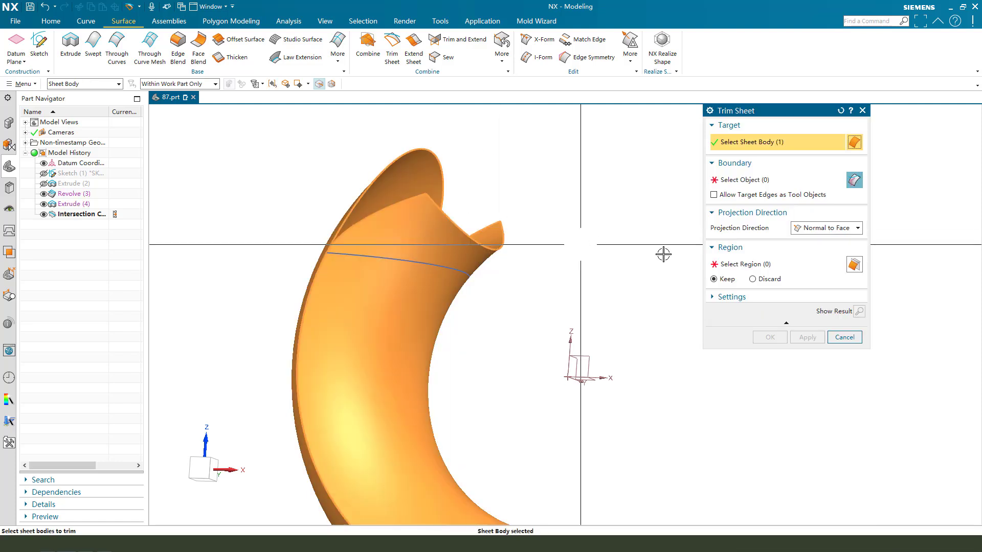
pyautogui.click(745, 181)
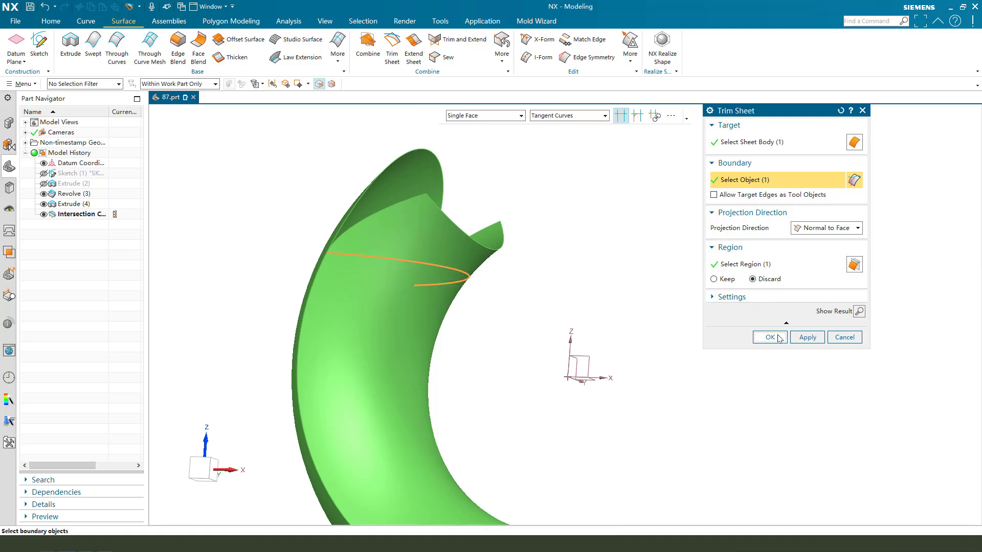
pyautogui.click(770, 337)
pyautogui.moveTo(471, 279); pyautogui.dragTo(320, 255, button='middle')
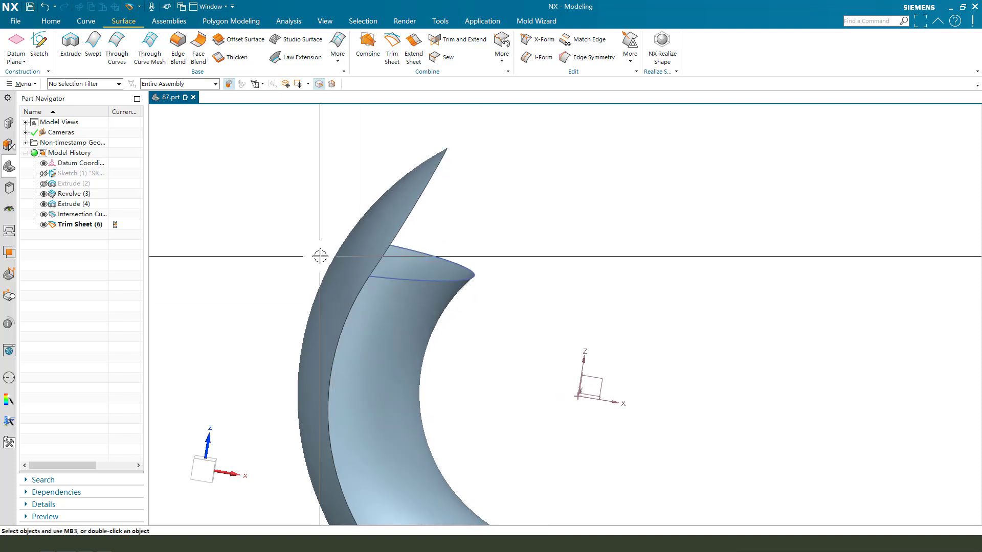
pyautogui.scroll(-3, 320, 255)
# Hide the selected objects via show/hide inversion, leaving the revolved surface displayed
pyautogui.moveTo(392, 308); pyautogui.dragTo(484, 295, button='middle')
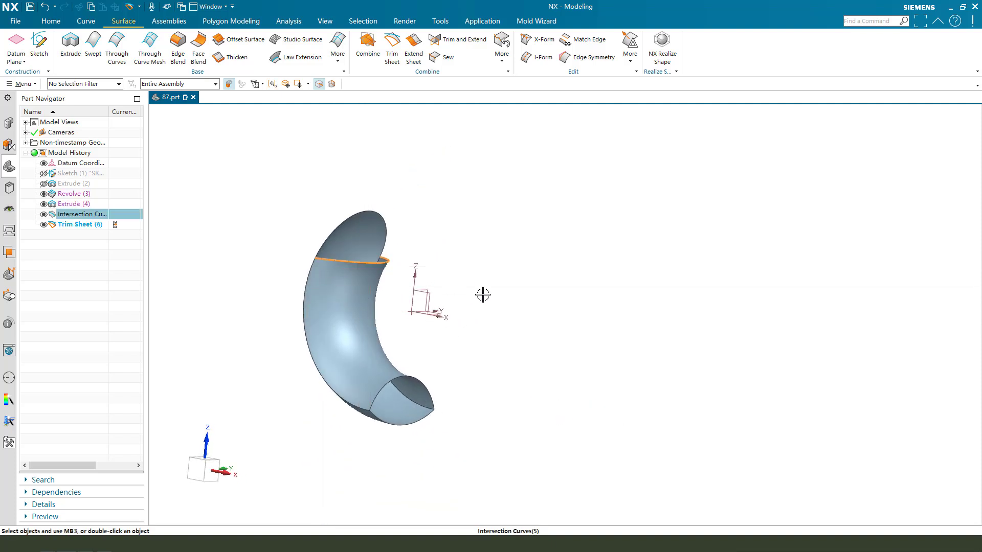
pyautogui.moveTo(438, 322); pyautogui.dragTo(541, 295, button='middle')
pyautogui.hotkey('ctrl', 'shift', 'b')
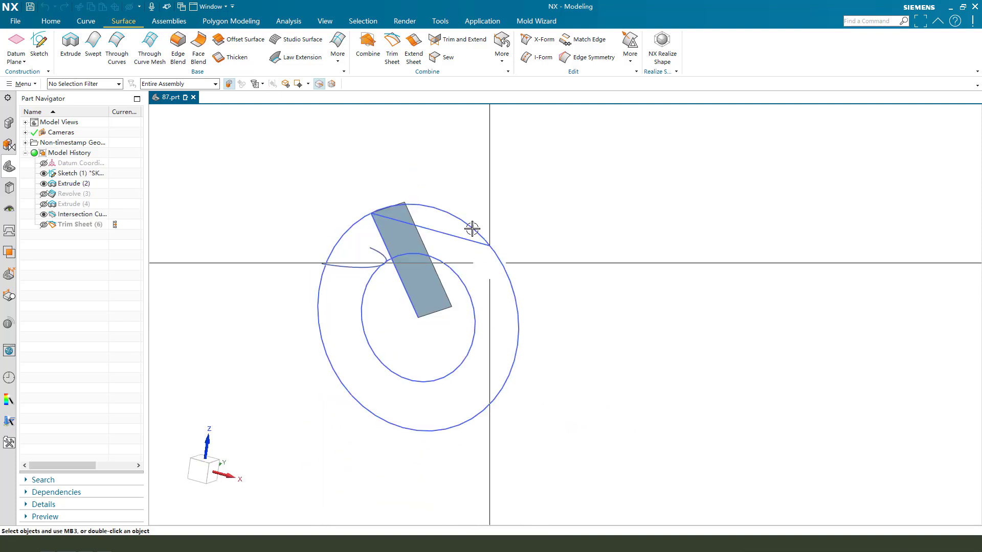
pyautogui.hotkey('ctrl', 'b')
pyautogui.click(472, 228)
pyautogui.middleClick(591, 279)
pyautogui.hotkey('ctrl', 'shift', 'b')
pyautogui.scroll(2, 417, 263)
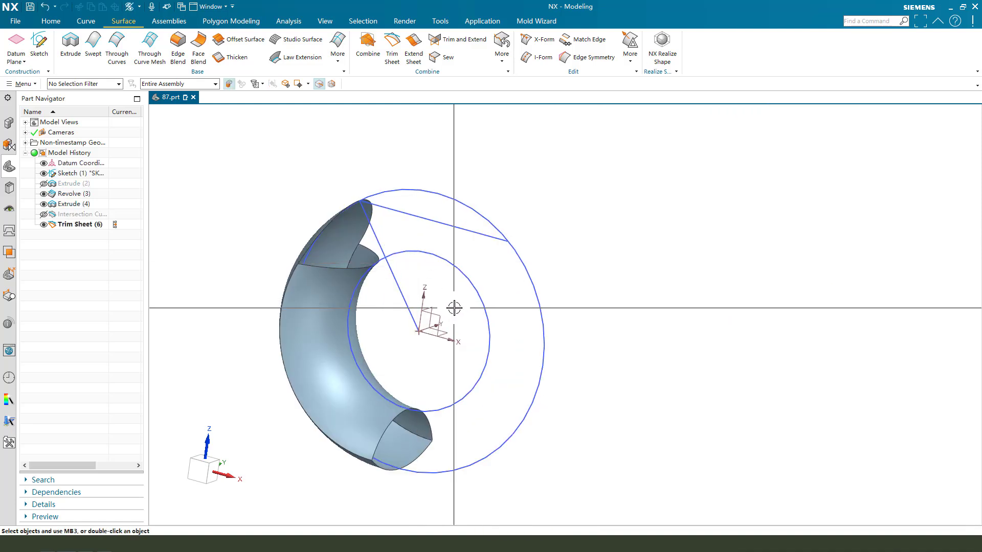
pyautogui.moveTo(455, 308); pyautogui.dragTo(456, 304, button='middle')
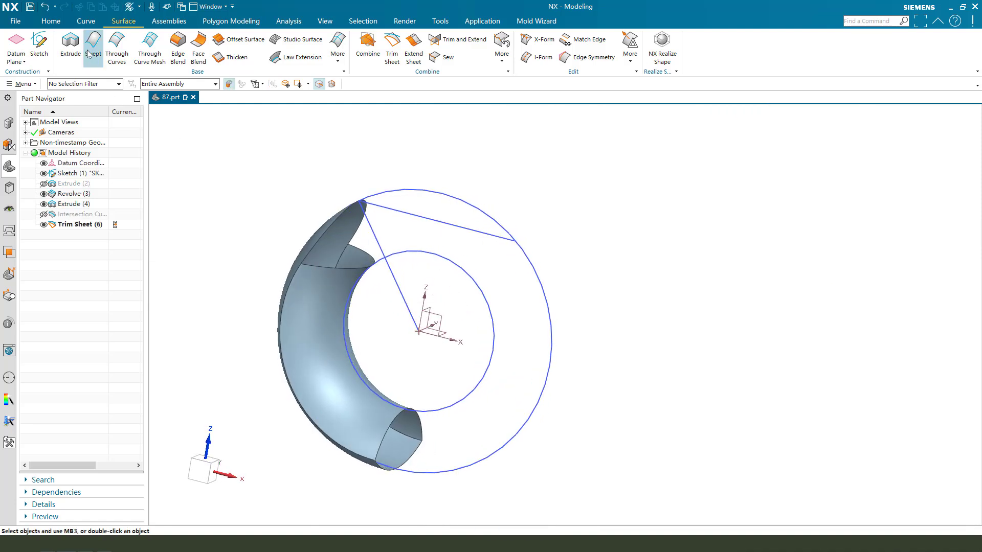
# Start an extrusion with a new section sketch on the YZ datum plane
pyautogui.click(71, 43)
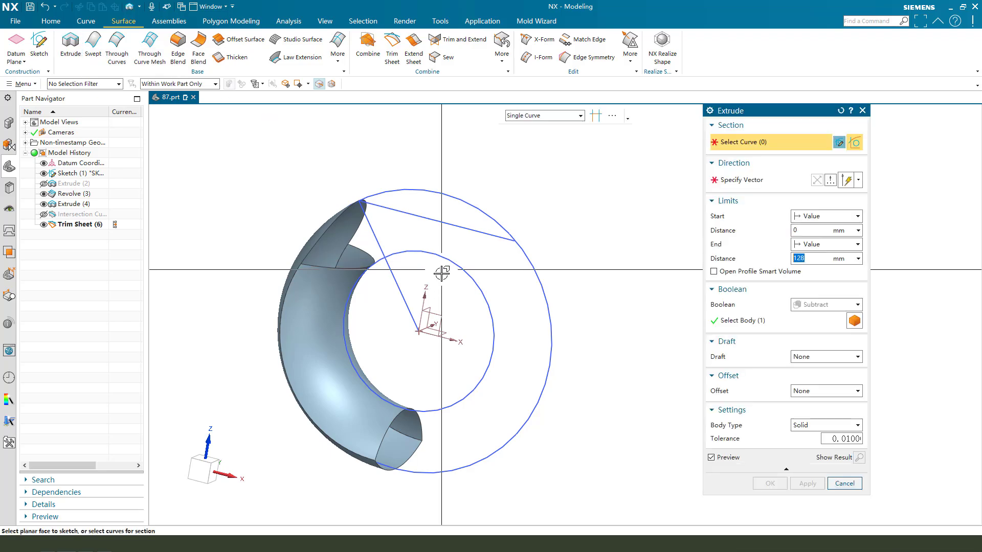
pyautogui.moveTo(440, 276); pyautogui.dragTo(450, 312, button='middle')
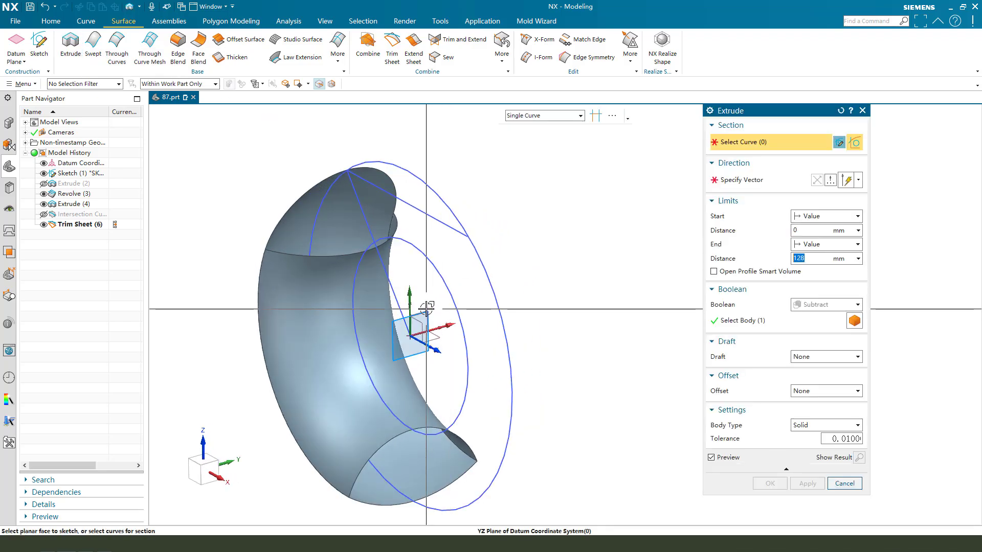
pyautogui.click(448, 313)
pyautogui.moveTo(644, 185)
pyautogui.mouseDown(button='middle')
pyautogui.moveTo(647, 213)
pyautogui.moveTo(463, 66)
pyautogui.mouseUp(button='middle')
# Include the guide line's endpoint in Sketch (7)
pyautogui.click(475, 48)
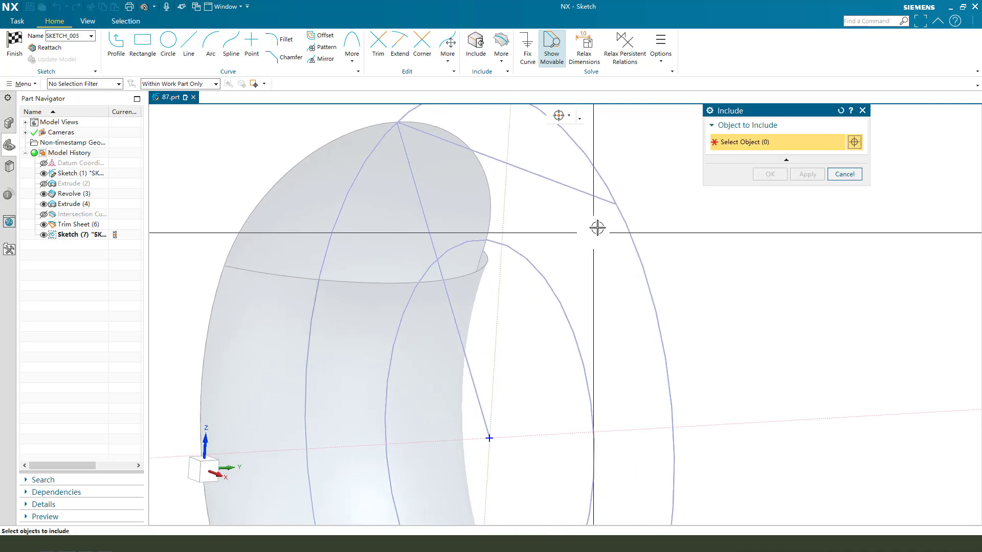
pyautogui.click(611, 206)
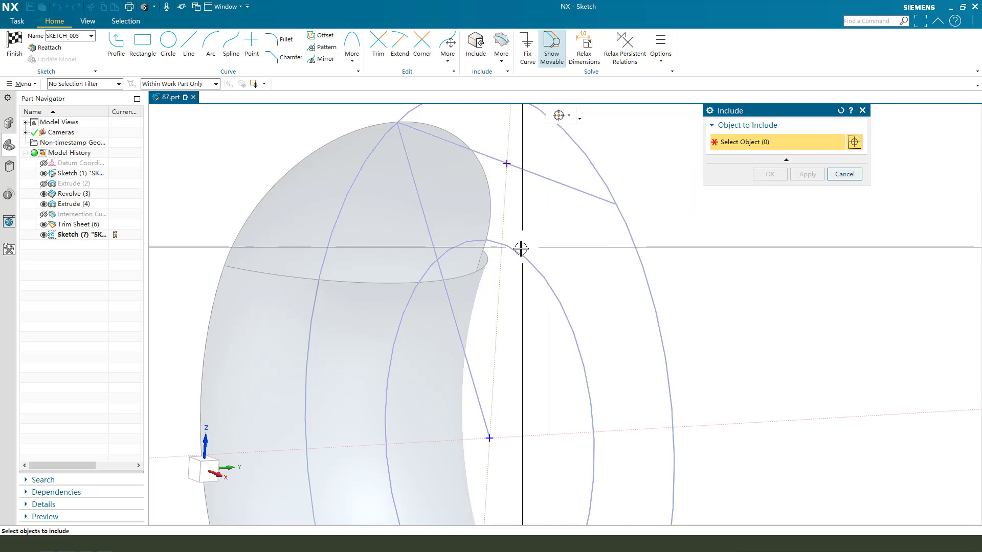
pyautogui.click(518, 250)
pyautogui.moveTo(716, 200); pyautogui.dragTo(533, 274, button='middle')
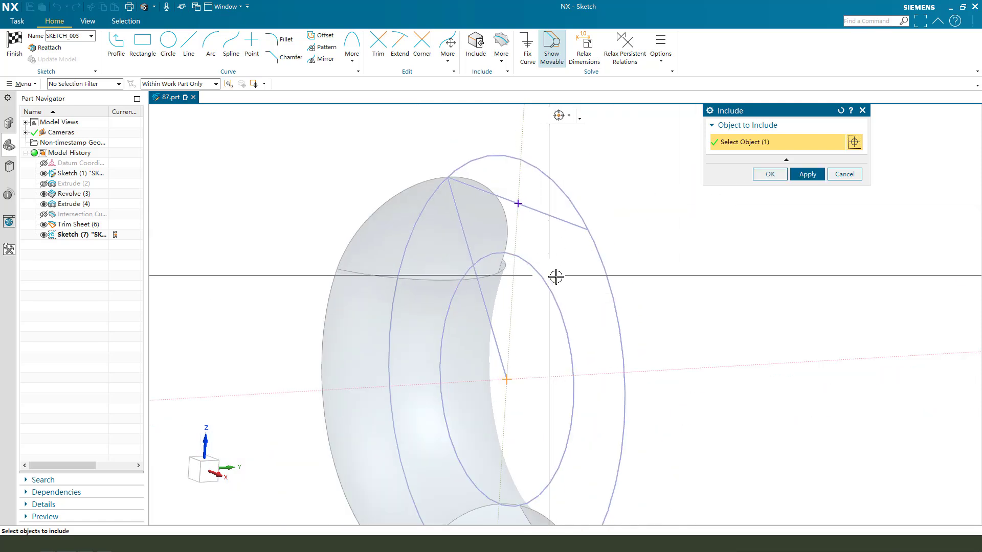
pyautogui.middleClick(811, 200)
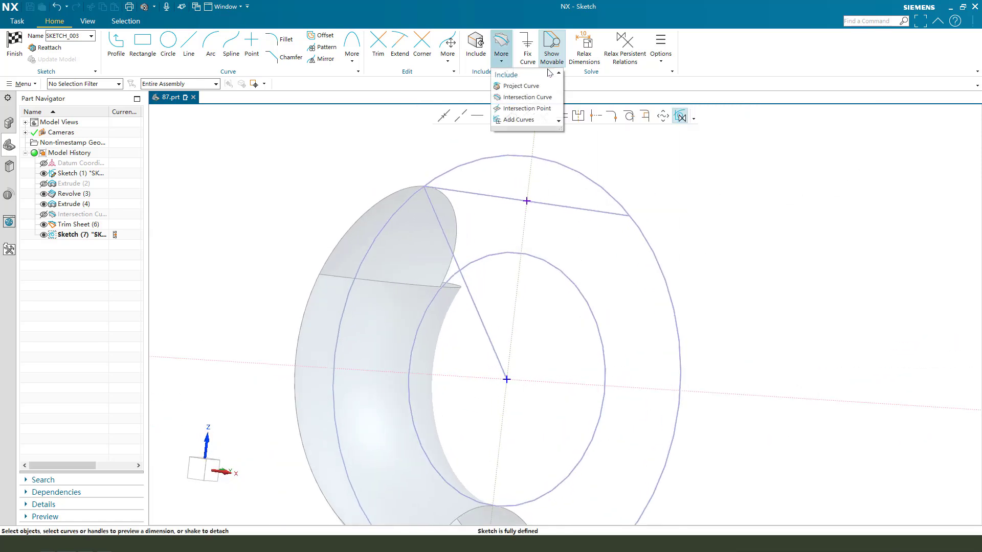
# Add an intersection point where the inner circle crosses the sketch plane, then face the sketch
pyautogui.click(506, 108)
pyautogui.click(533, 255)
pyautogui.click(771, 205)
pyautogui.scroll(2, 563, 260)
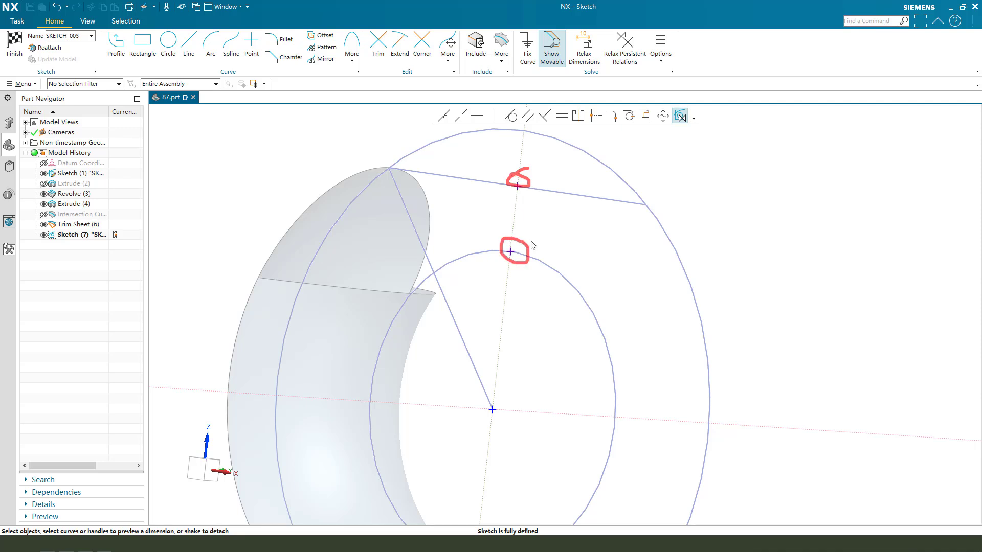
pyautogui.moveTo(558, 249)
pyautogui.mouseDown(button='middle')
pyautogui.moveTo(580, 292)
pyautogui.moveTo(557, 285)
pyautogui.mouseUp(button='middle')
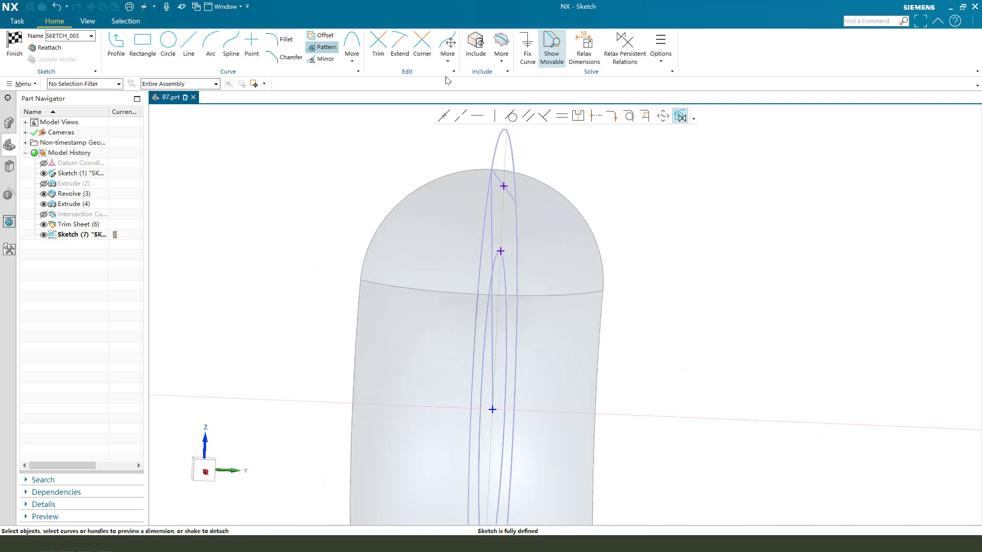
pyautogui.hotkey('shift', 'F8')
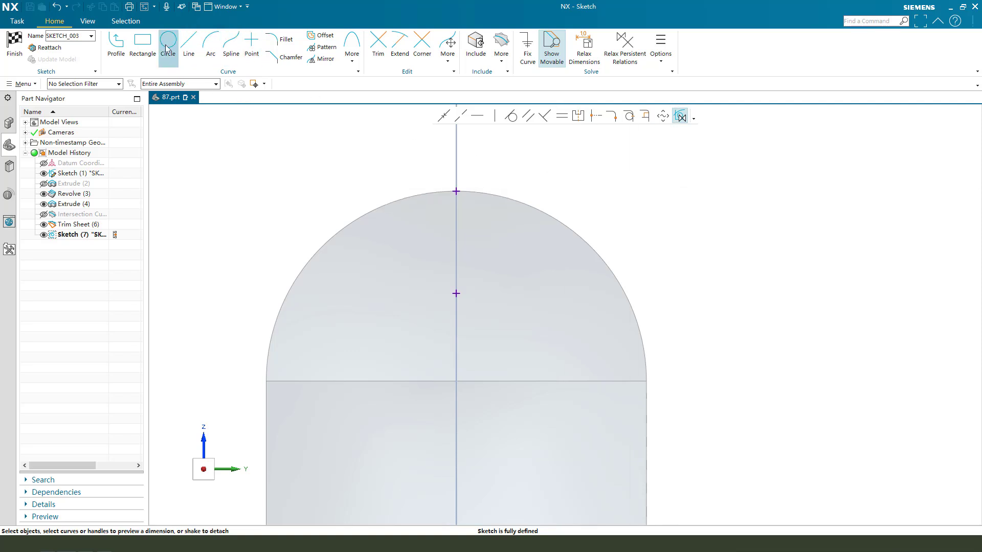
pyautogui.click(23, 83)
pyautogui.moveTo(31, 148)
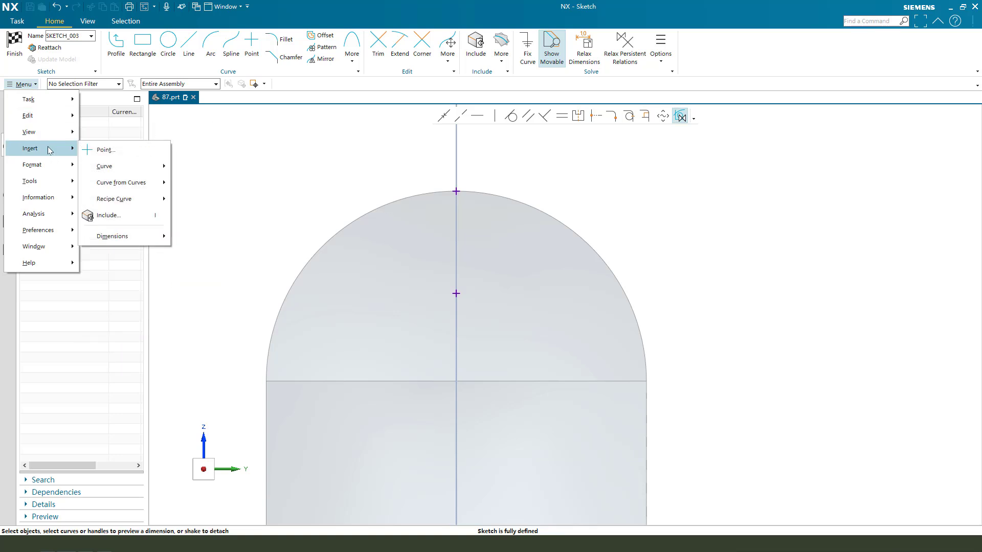
pyautogui.moveTo(104, 165)
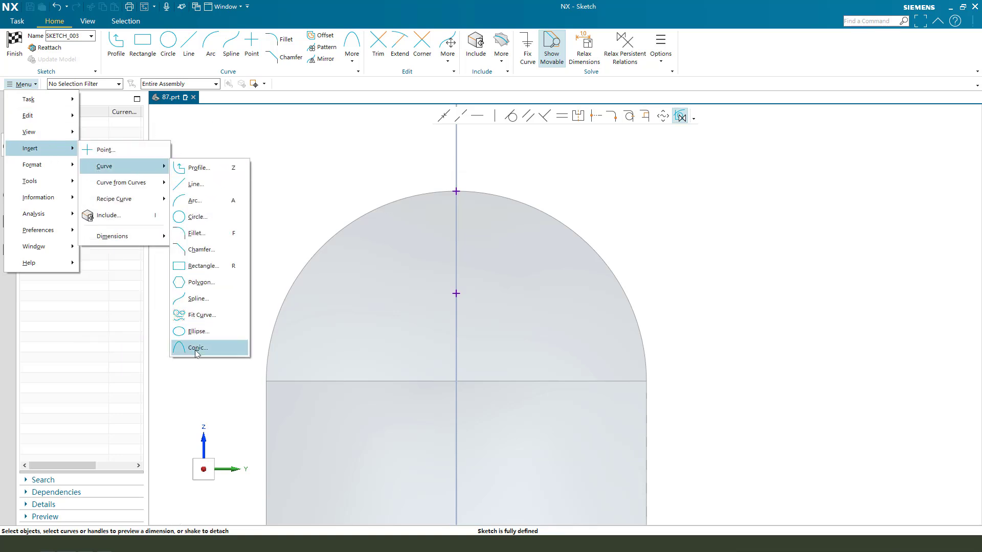
# Draw an ellipse centred on the vertical axis
pyautogui.click(196, 336)
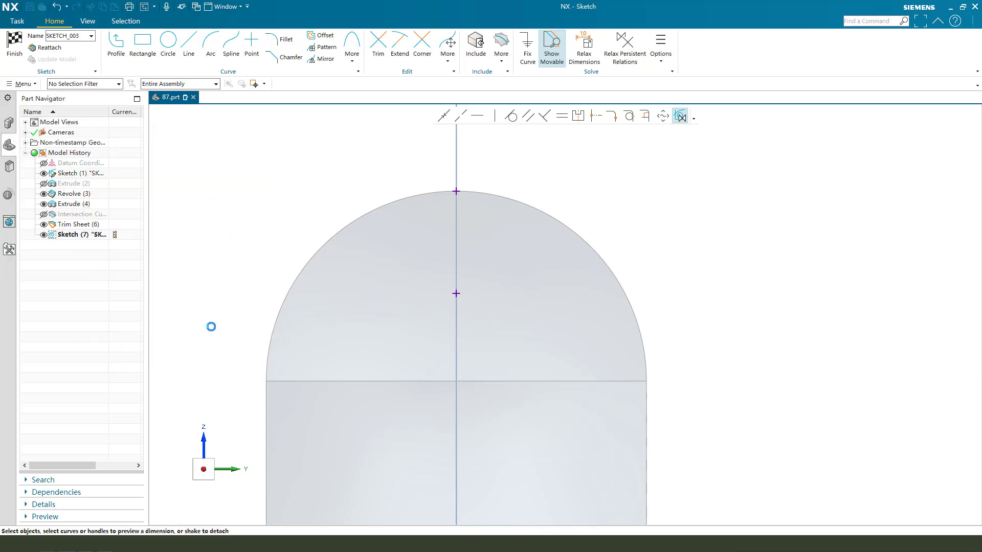
pyautogui.click(457, 241)
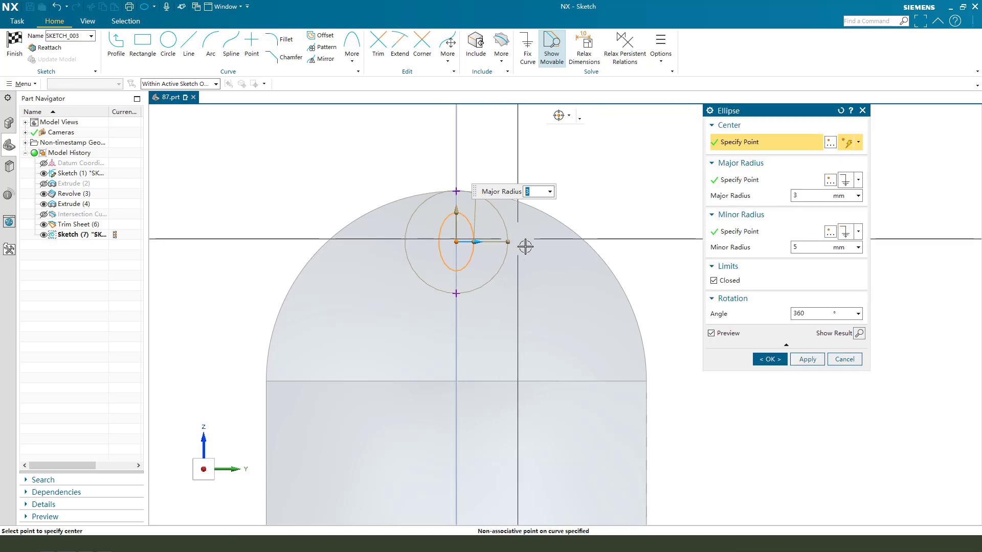
pyautogui.moveTo(476, 241); pyautogui.dragTo(522, 241)
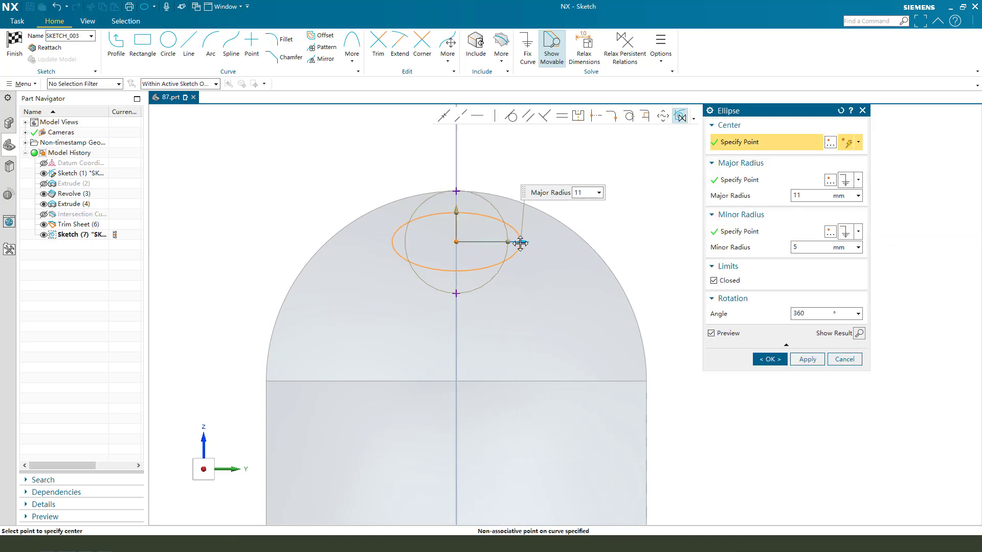
pyautogui.press('Return')
pyautogui.middleClick(560, 258)
pyautogui.scroll(1, 464, 206)
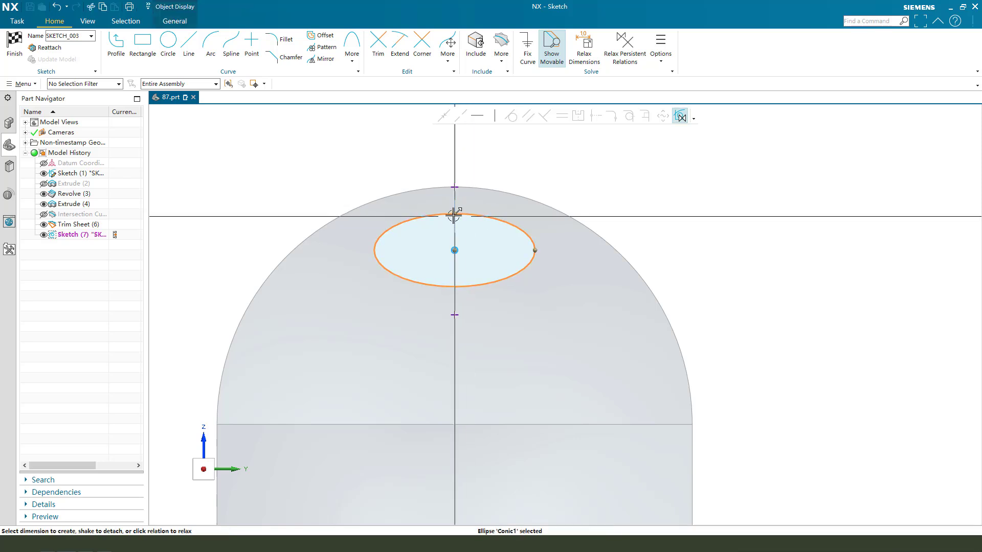
# Move the ellipse so its top quadrant meets the upper sketch point
pyautogui.click(454, 214)
pyautogui.click(469, 185)
pyautogui.moveTo(537, 181); pyautogui.dragTo(483, 192, button='middle')
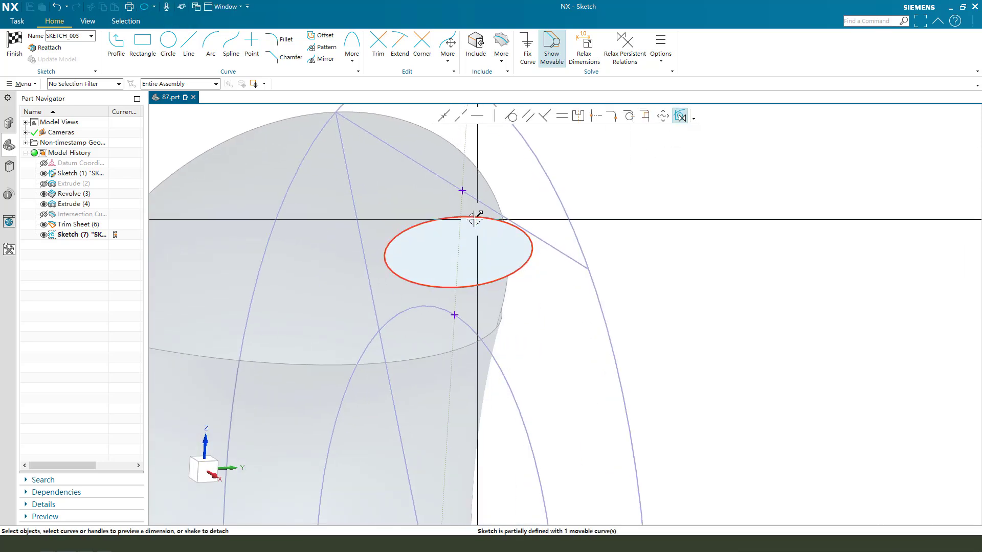
pyautogui.click(460, 217)
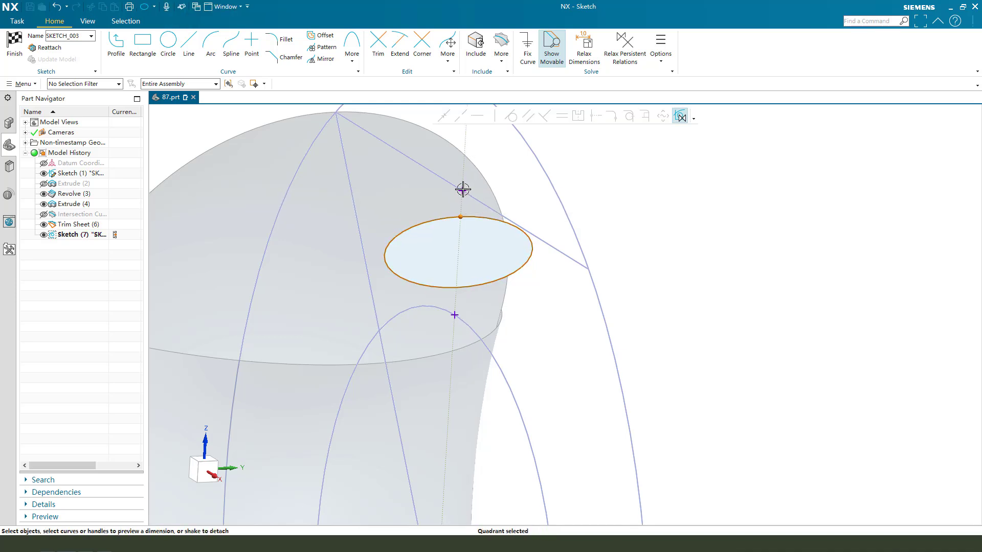
pyautogui.click(463, 191)
pyautogui.press('Escape')
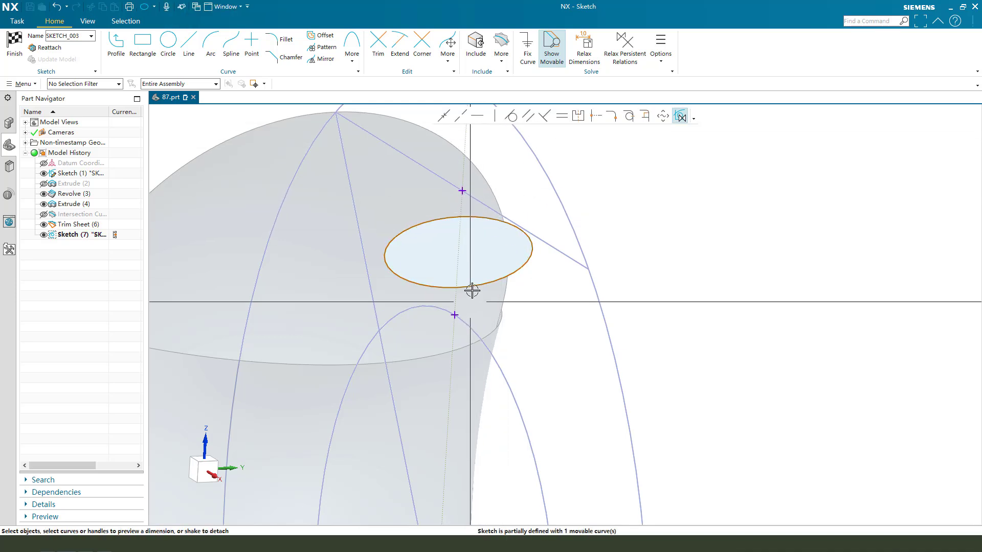
pyautogui.click(471, 287)
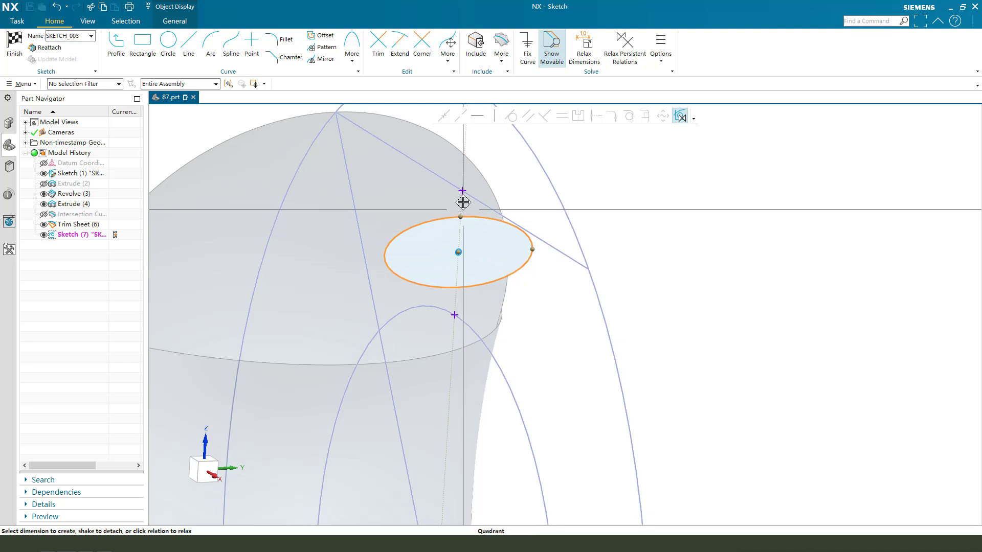
pyautogui.moveTo(468, 222); pyautogui.dragTo(467, 190)
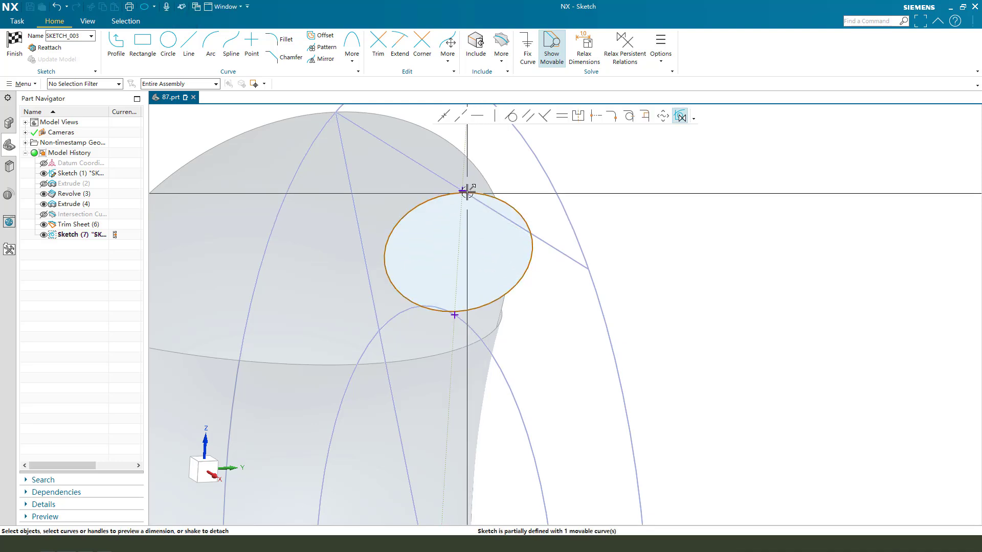
pyautogui.scroll(3, 477, 192)
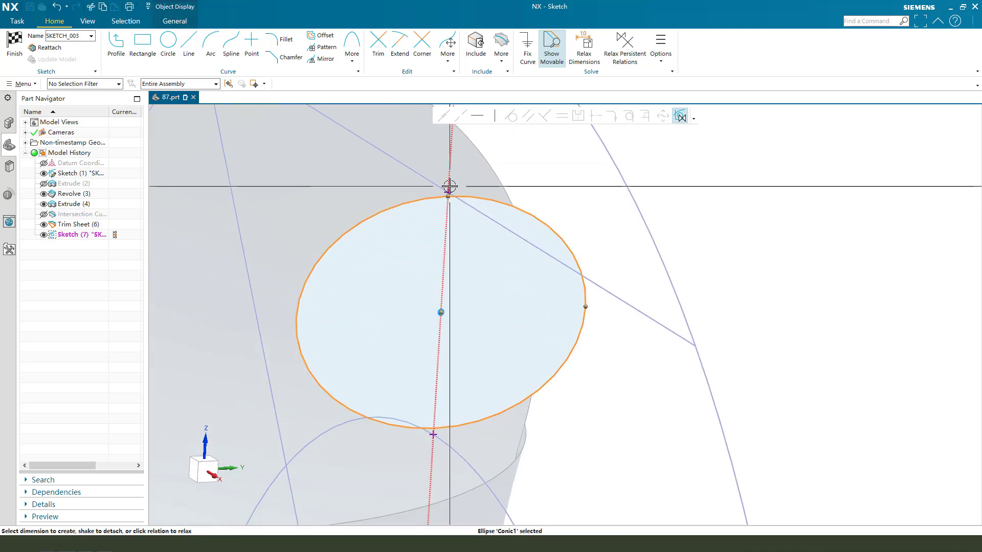
pyautogui.scroll(3, 455, 186)
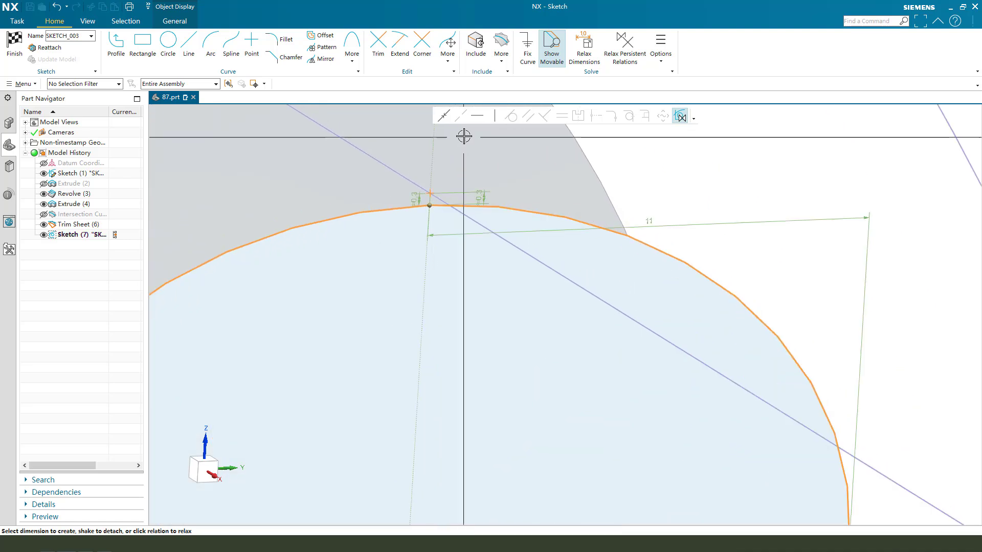
pyautogui.scroll(-3, 460, 193)
pyautogui.scroll(-2, 467, 207)
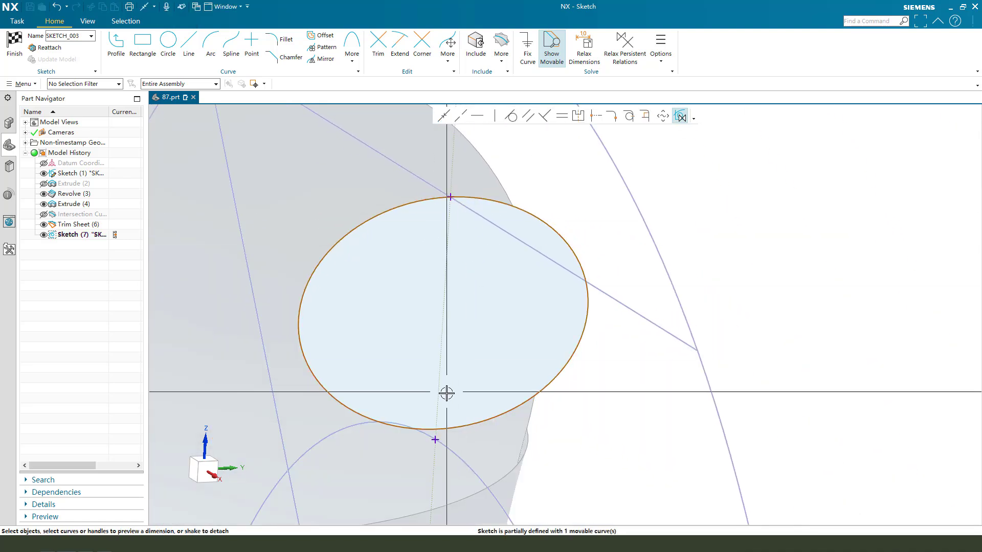
pyautogui.click(466, 429)
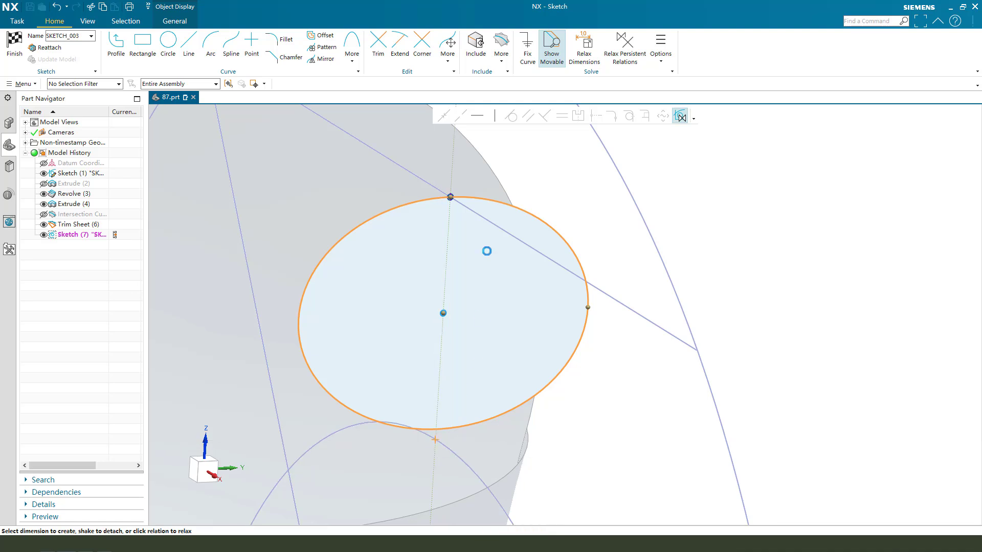
pyautogui.press('Escape')
pyautogui.scroll(-3, 558, 345)
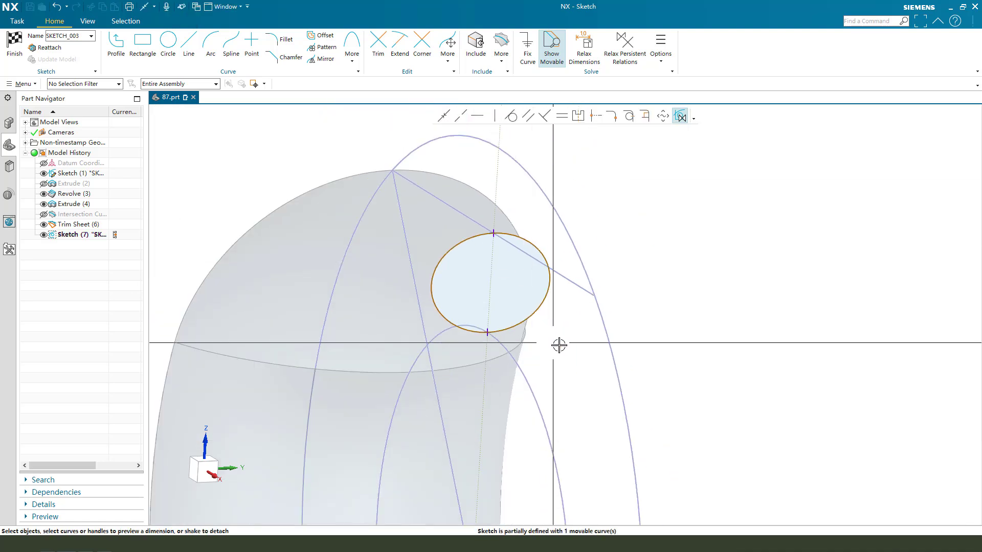
# Edit the ellipse to a 12.5 mm major radius
pyautogui.moveTo(558, 345); pyautogui.dragTo(585, 315, button='middle')
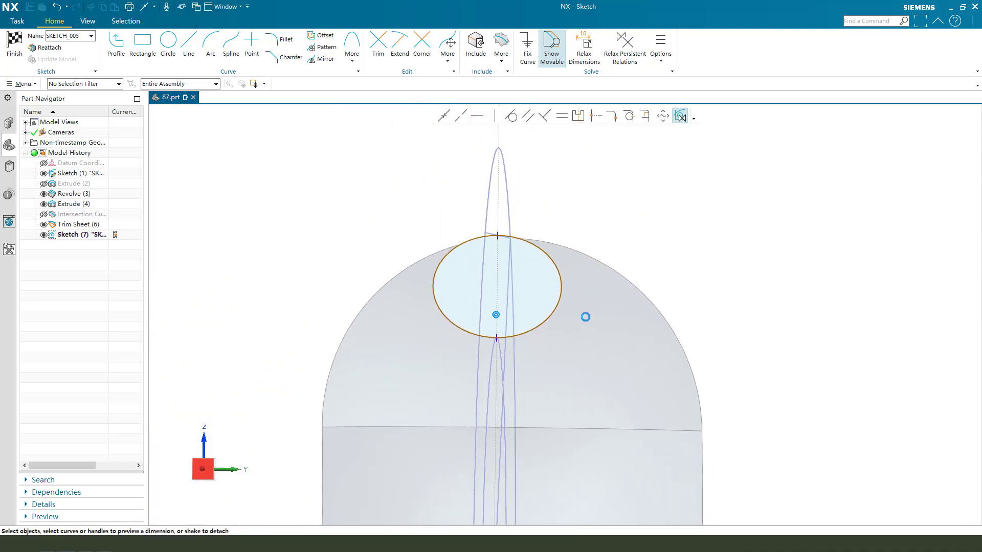
pyautogui.doubleClick(559, 267)
pyautogui.write('12.5')
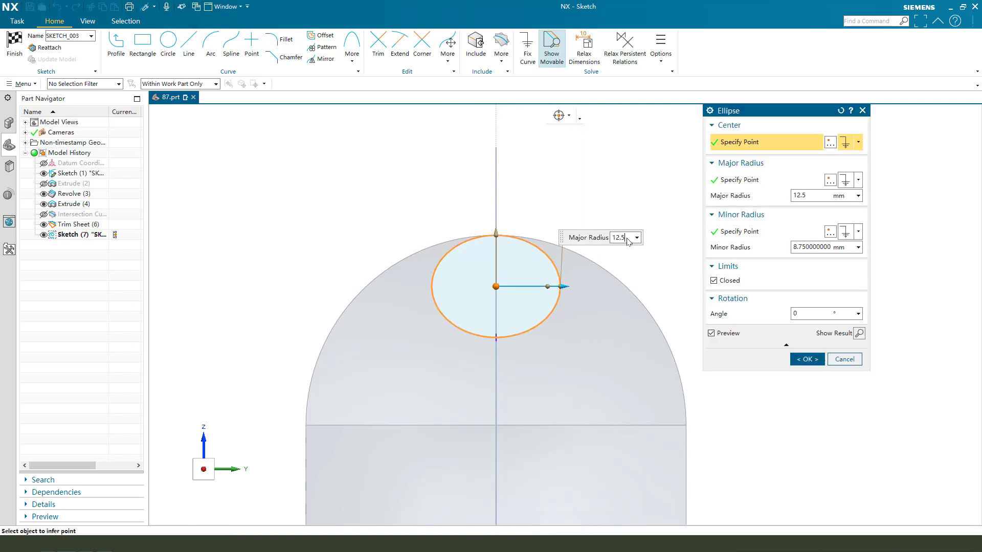
pyautogui.press('Return')
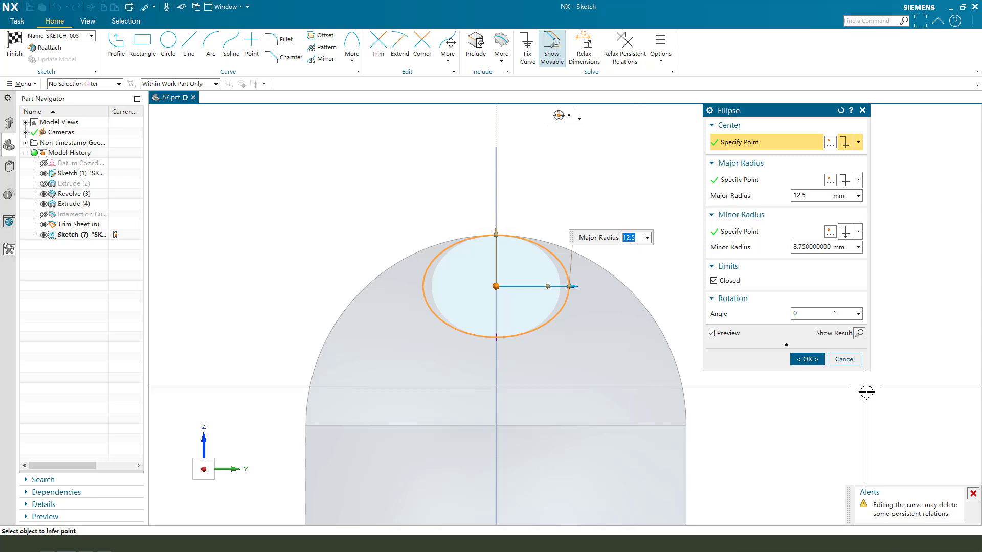
pyautogui.click(807, 359)
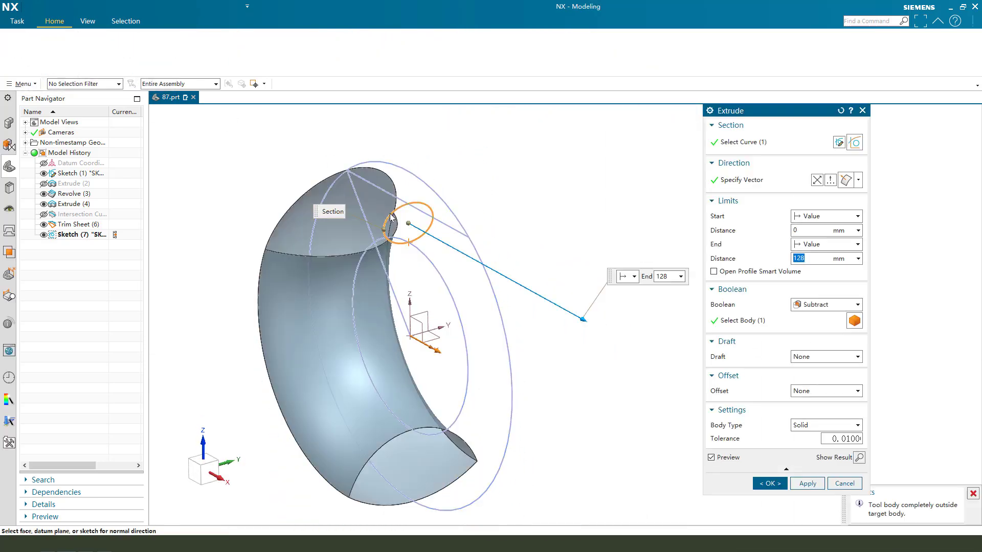
# Extrude the ellipse 10 mm as a separate sheet body with no Boolean
pyautogui.click(811, 307)
pyautogui.click(808, 317)
pyautogui.write('10.')
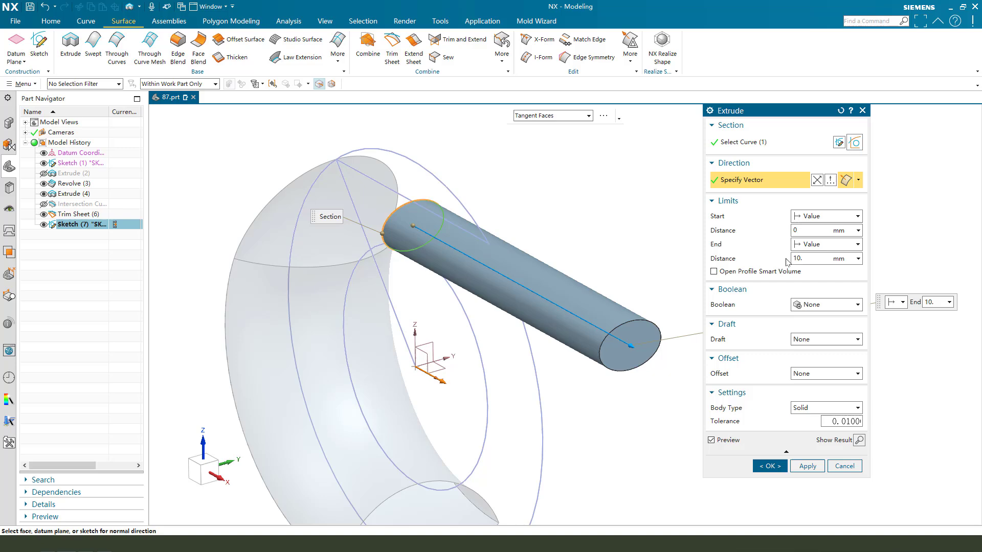
pyautogui.press('Return')
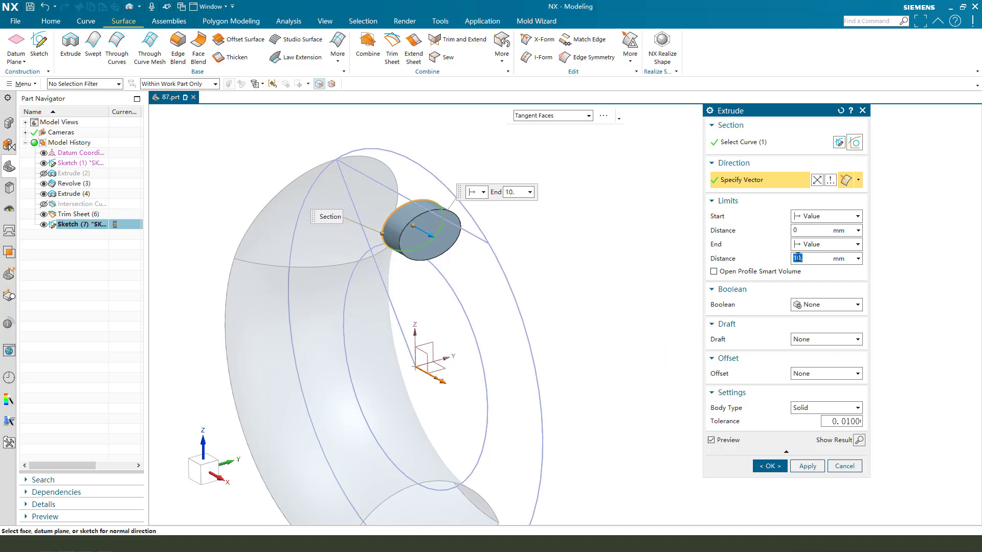
pyautogui.click(800, 430)
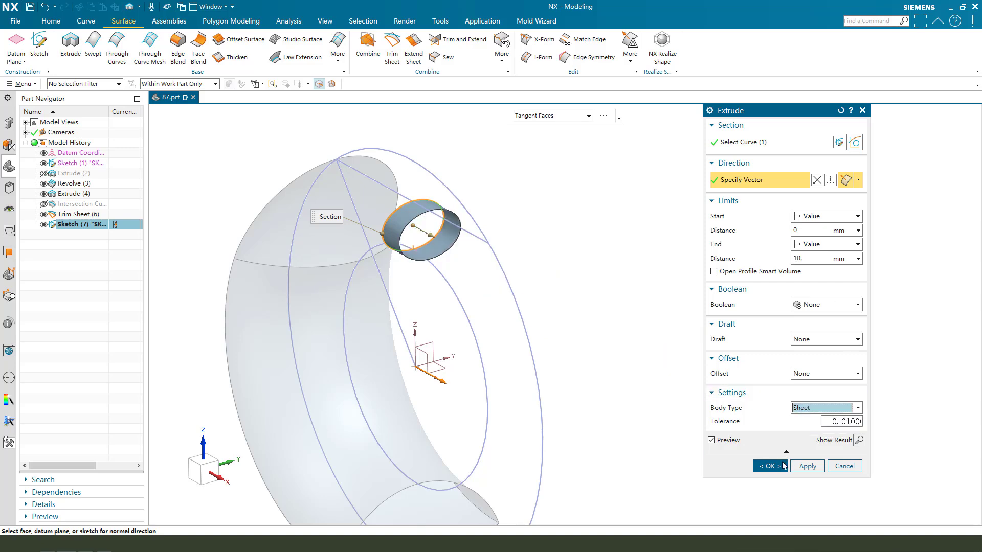
pyautogui.click(770, 465)
pyautogui.moveTo(428, 271)
pyautogui.mouseDown(button='middle')
pyautogui.moveTo(413, 260)
pyautogui.moveTo(474, 241)
pyautogui.mouseUp(button='middle')
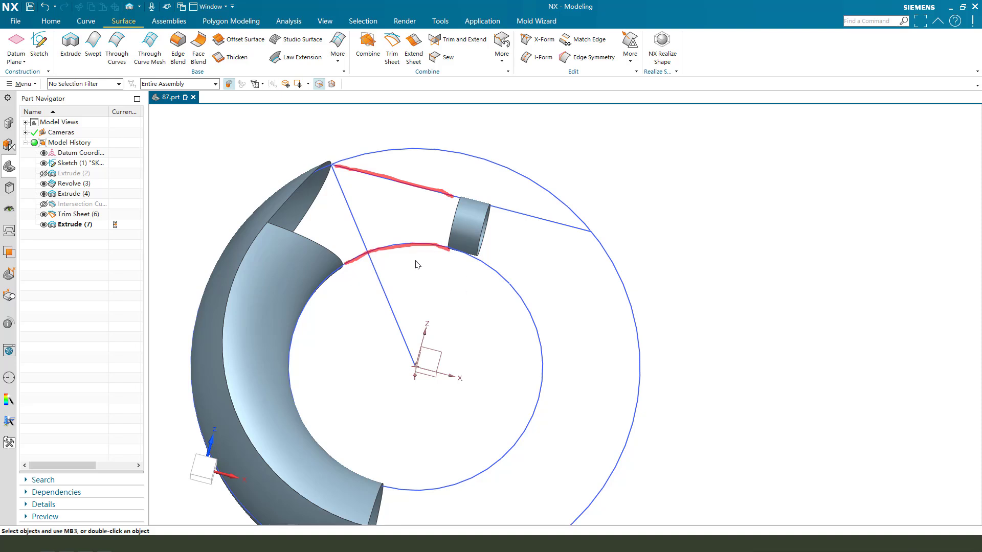
# Extrude the chord line and inner arc, stopping at intersections, into two 10 mm sheet strips
pyautogui.moveTo(363, 197); pyautogui.dragTo(407, 237, button='middle')
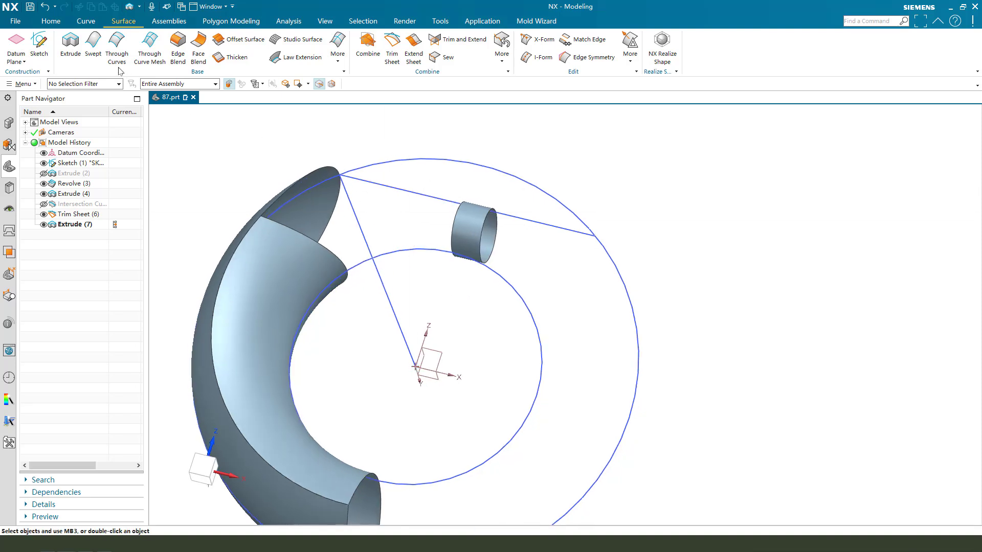
pyautogui.click(70, 46)
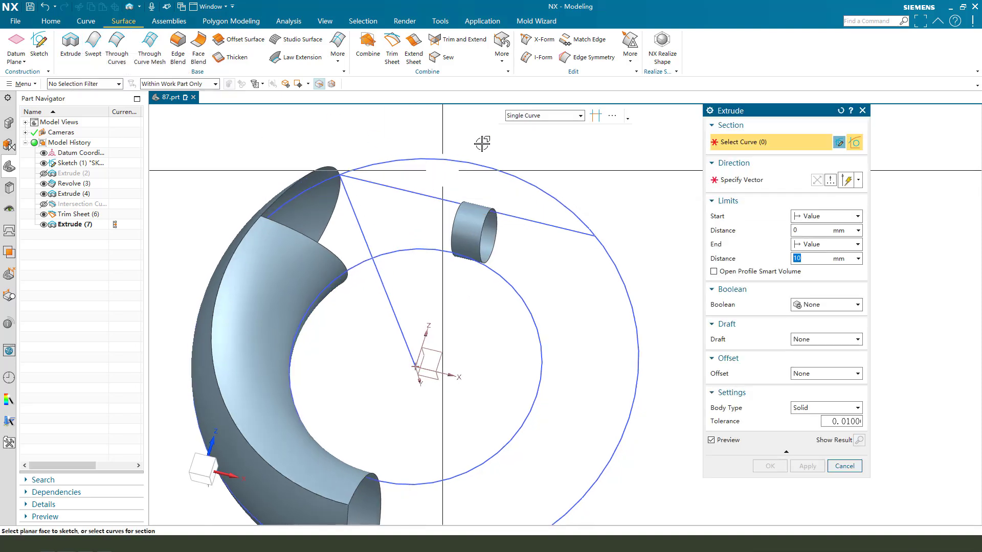
pyautogui.click(593, 121)
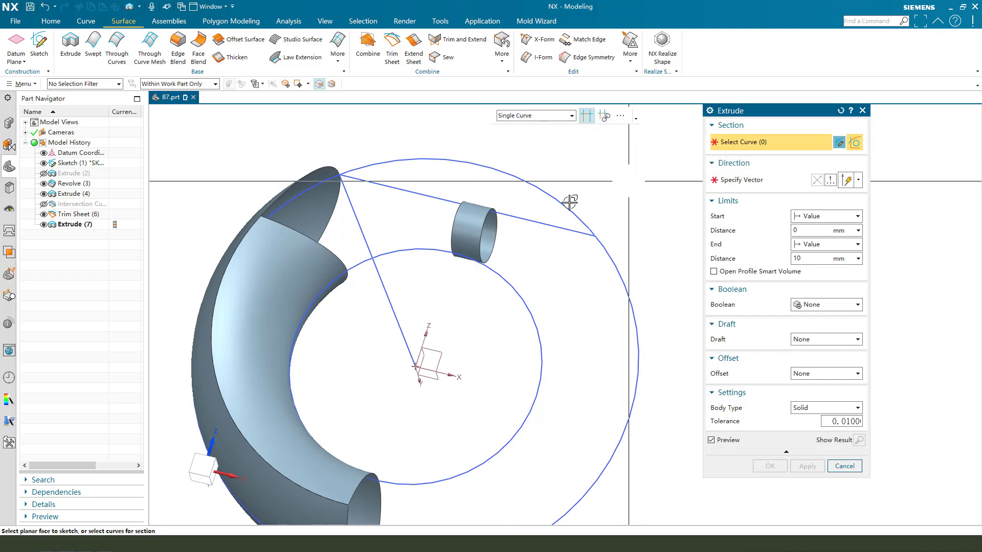
pyautogui.click(384, 183)
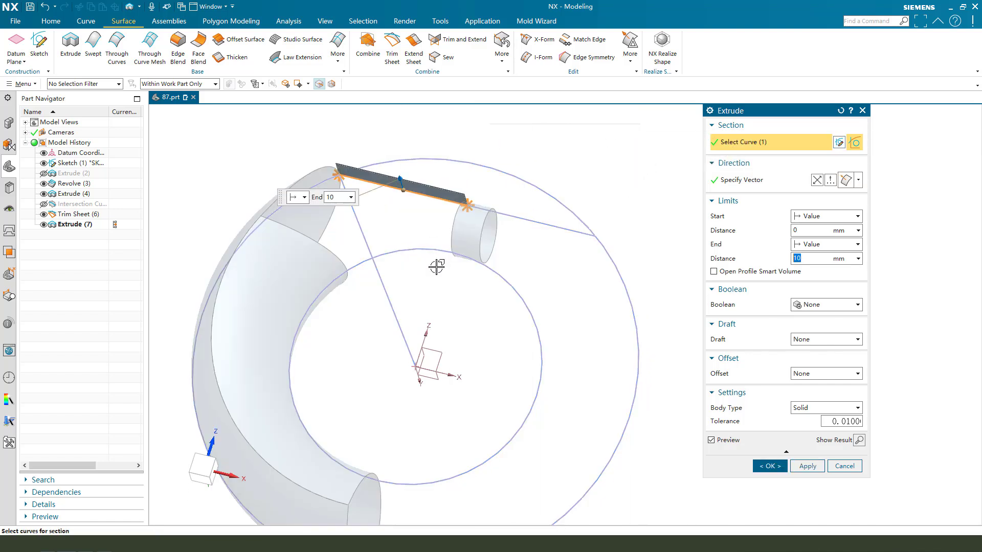
pyautogui.click(816, 182)
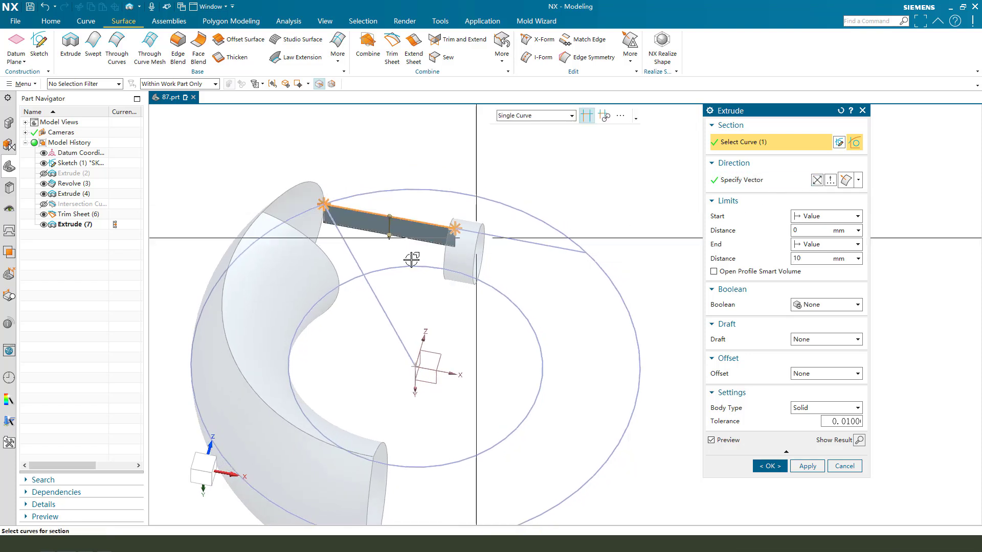
pyautogui.click(352, 282)
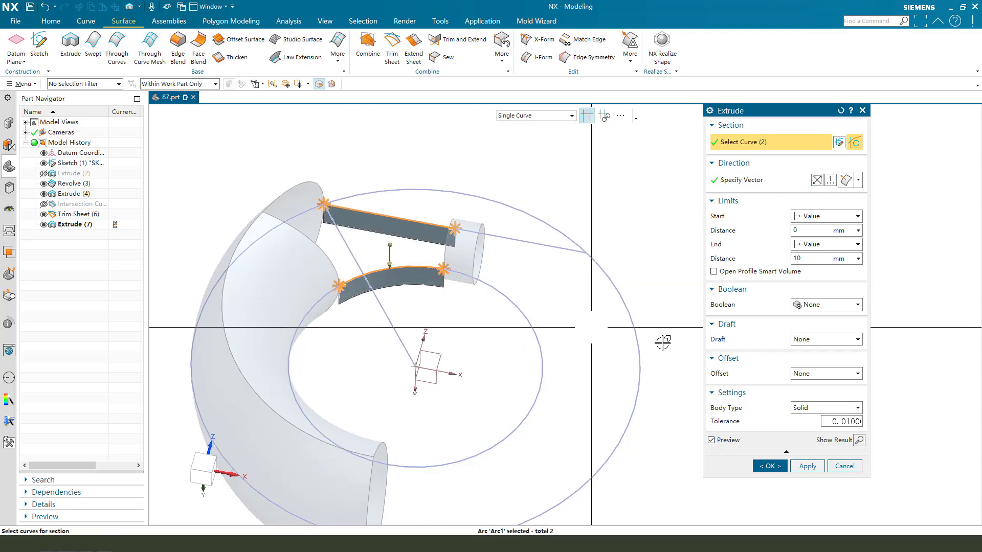
pyautogui.click(770, 465)
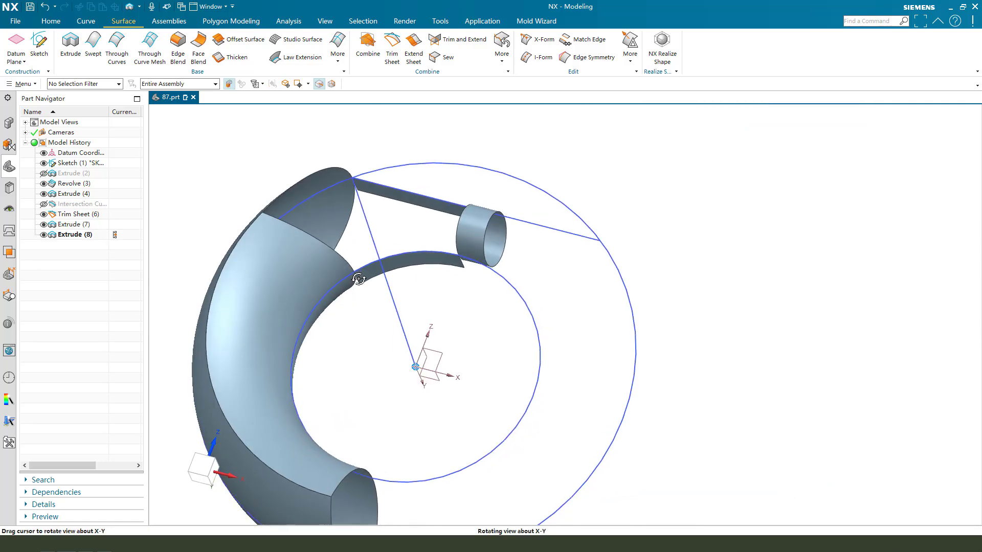
# Hide the Sketch (1) curves
pyautogui.click(449, 162)
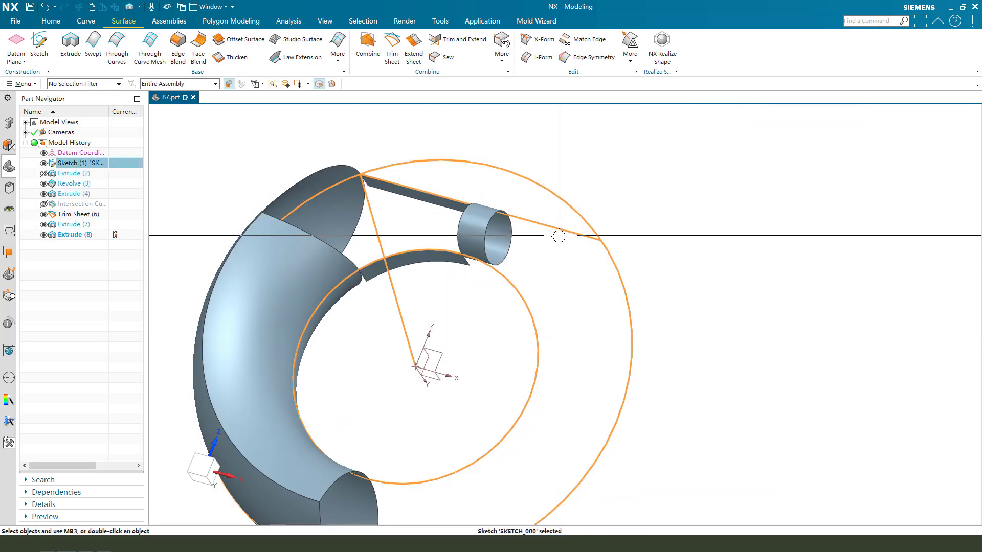
pyautogui.click(562, 230)
pyautogui.moveTo(407, 237)
pyautogui.mouseDown(button='middle')
pyautogui.moveTo(414, 242)
pyautogui.moveTo(344, 178)
pyautogui.mouseUp(button='middle')
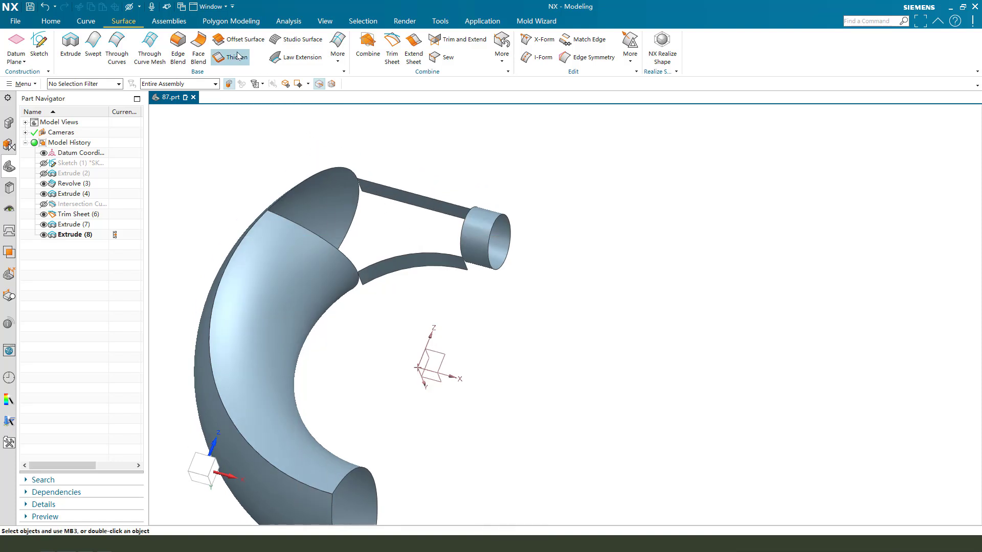
# Start a Fill Surface bounded by the cylinder rim, strip edges and body's top arc
pyautogui.click(338, 48)
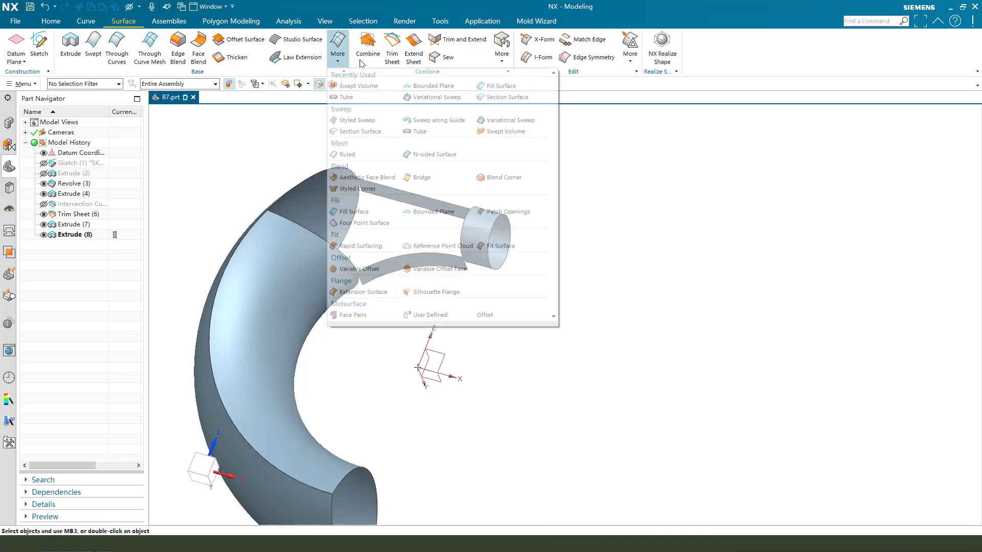
pyautogui.click(492, 91)
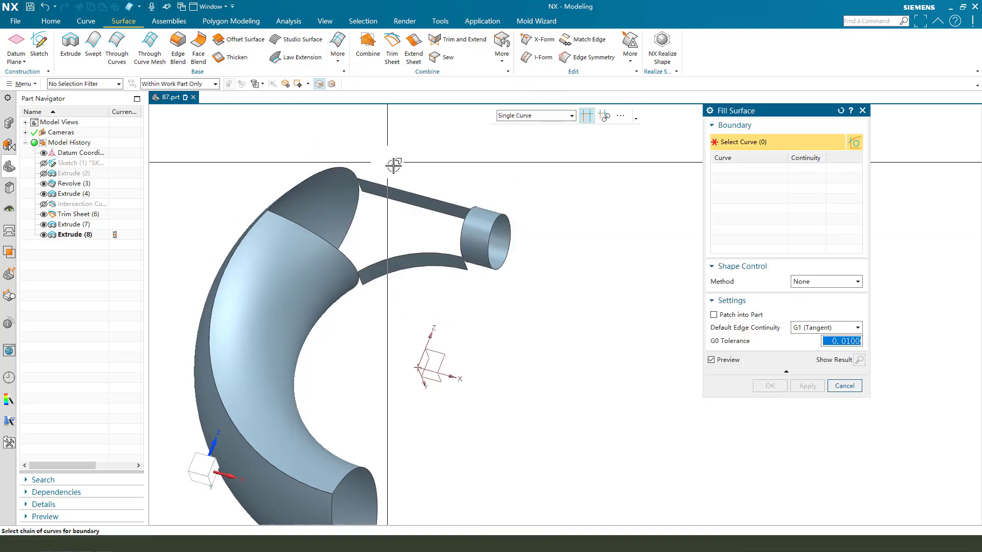
pyautogui.moveTo(396, 164); pyautogui.dragTo(418, 201, button='middle')
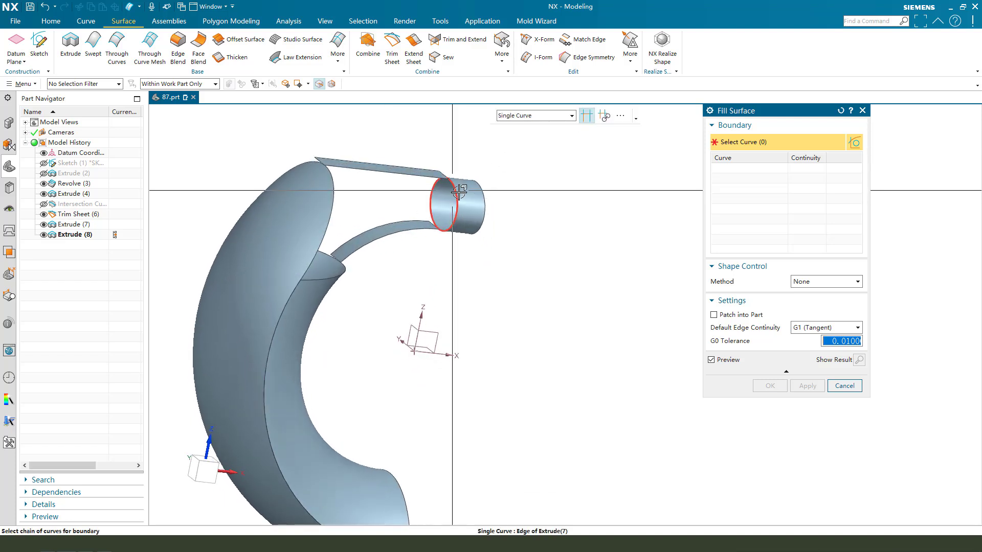
pyautogui.click(457, 193)
pyautogui.moveTo(320, 363); pyautogui.dragTo(459, 252, button='middle')
pyautogui.click(441, 212)
pyautogui.click(368, 178)
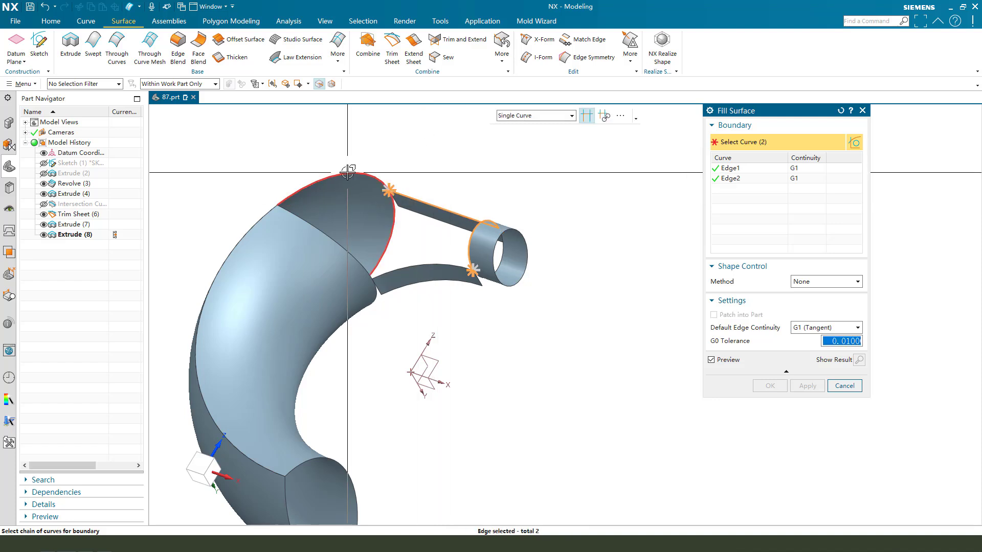
pyautogui.click(405, 267)
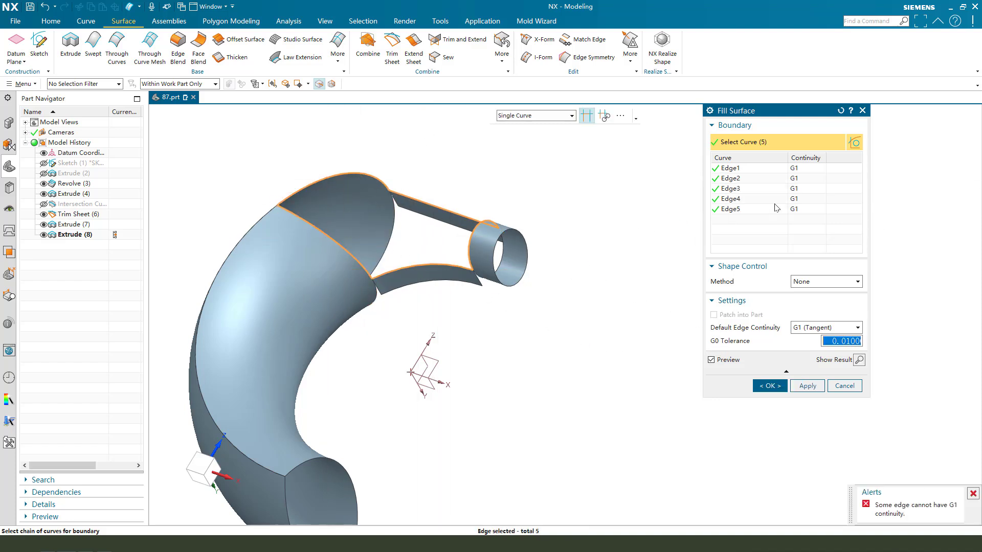
# Set Edge3 continuity to G0, create Fill Surface (9), then roll back to Extrude (8)
pyautogui.click(794, 190)
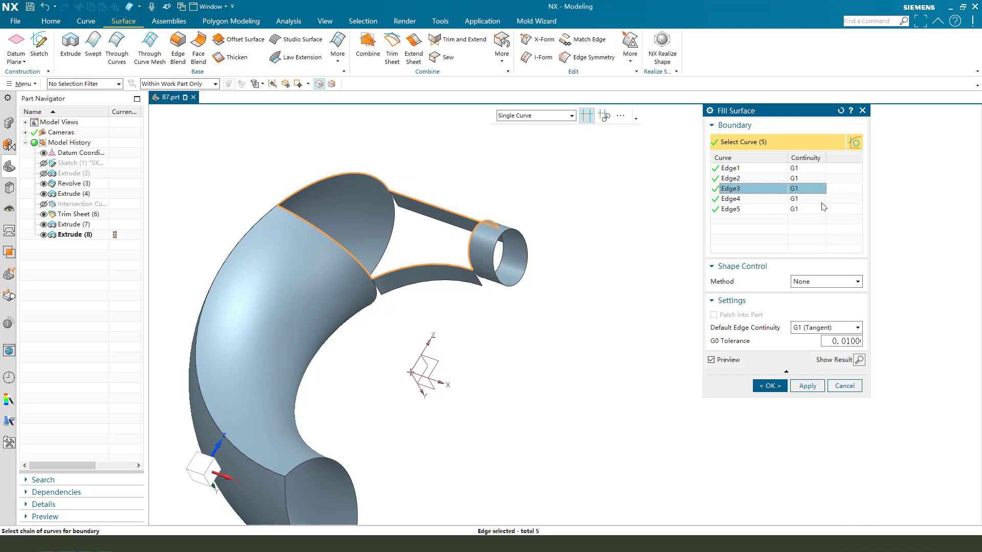
pyautogui.moveTo(423, 213)
pyautogui.mouseDown(button='middle')
pyautogui.moveTo(653, 337)
pyautogui.moveTo(513, 366)
pyautogui.moveTo(478, 408)
pyautogui.mouseUp(button='middle')
pyautogui.scroll(3, 478, 407)
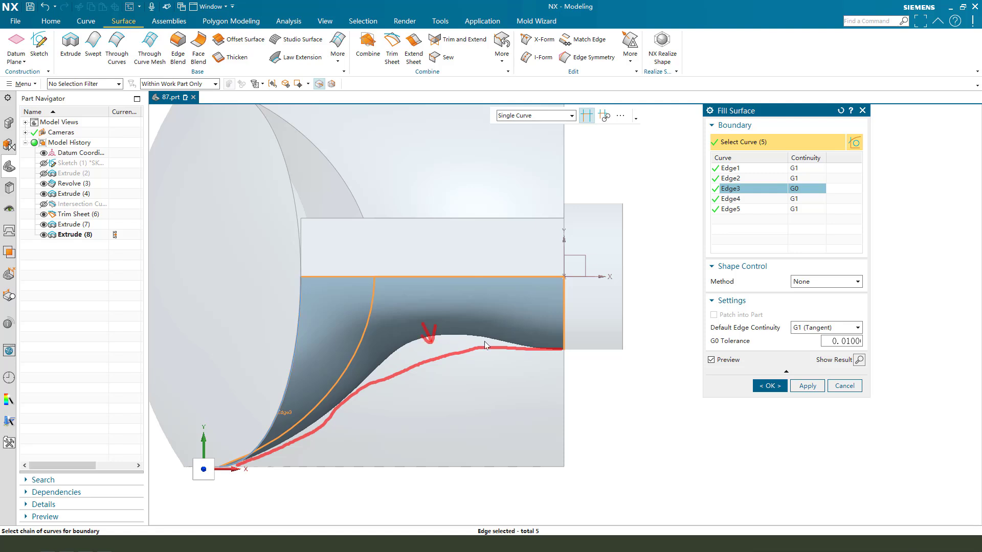
pyautogui.scroll(-3, 504, 356)
pyautogui.moveTo(504, 355); pyautogui.dragTo(571, 343, button='middle')
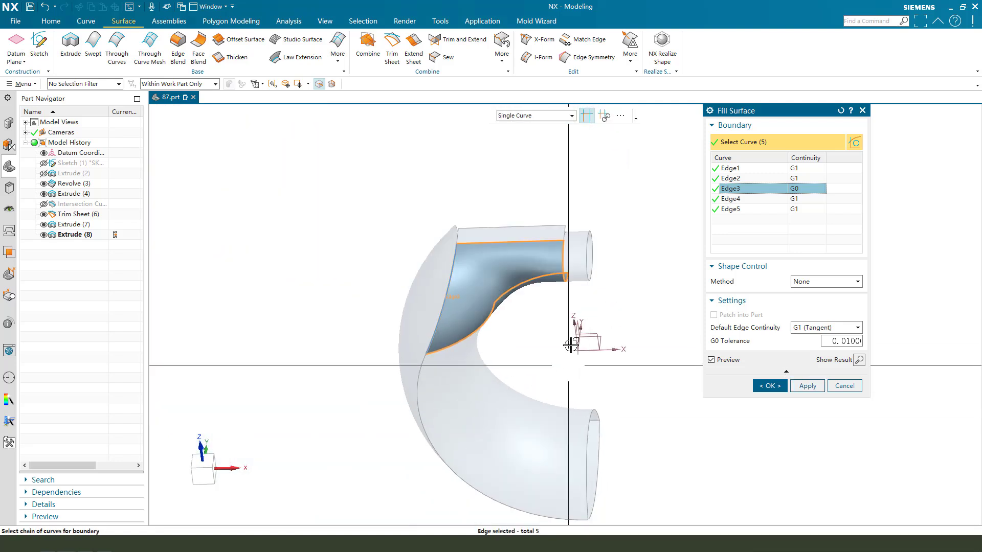
pyautogui.click(770, 386)
pyautogui.scroll(2, 629, 228)
pyautogui.doubleClick(113, 237)
pyautogui.scroll(2, 547, 263)
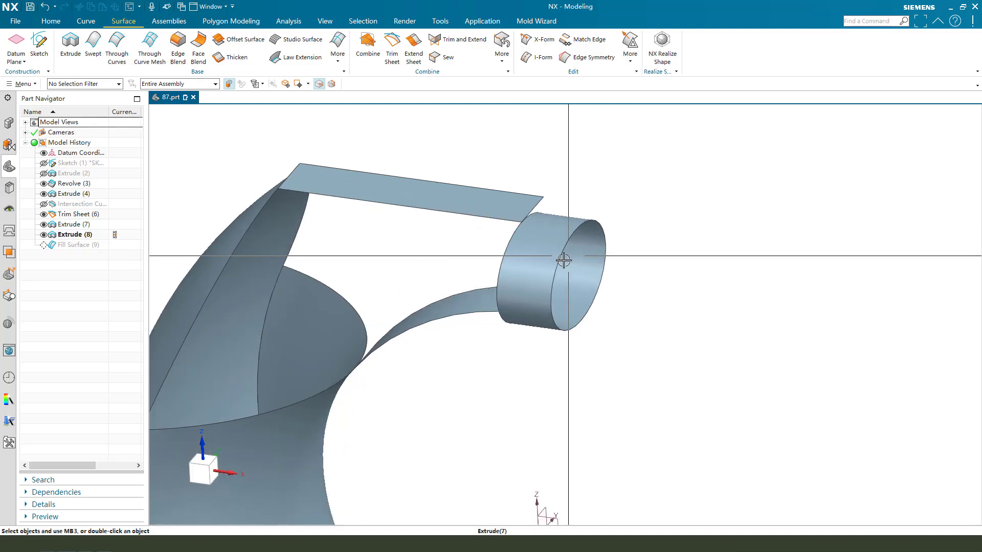
pyautogui.moveTo(548, 262)
pyautogui.mouseDown(button='middle')
pyautogui.moveTo(493, 245)
pyautogui.moveTo(537, 231)
pyautogui.mouseUp(button='middle')
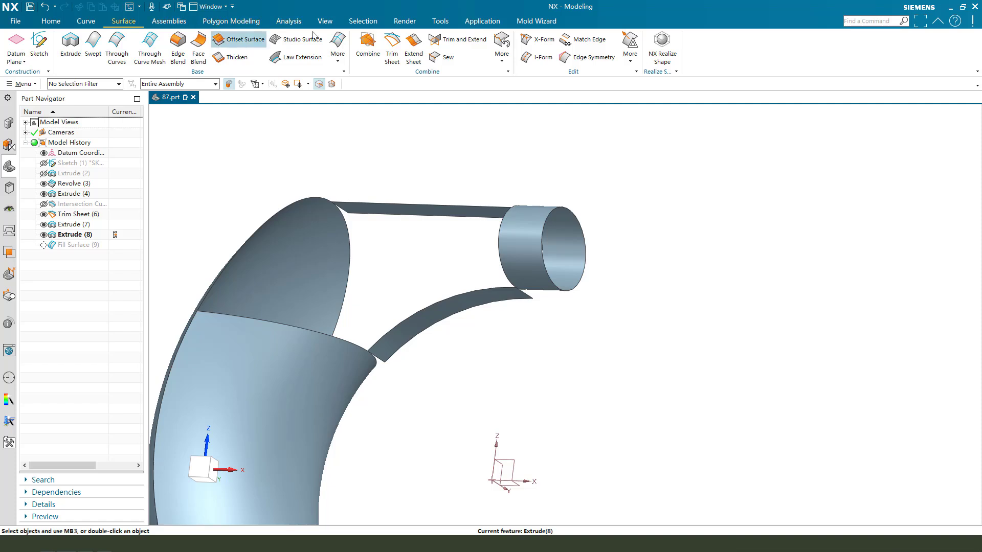
# Create an intersection curve where a plane at the arc centre cuts the cylinder face
pyautogui.click(86, 22)
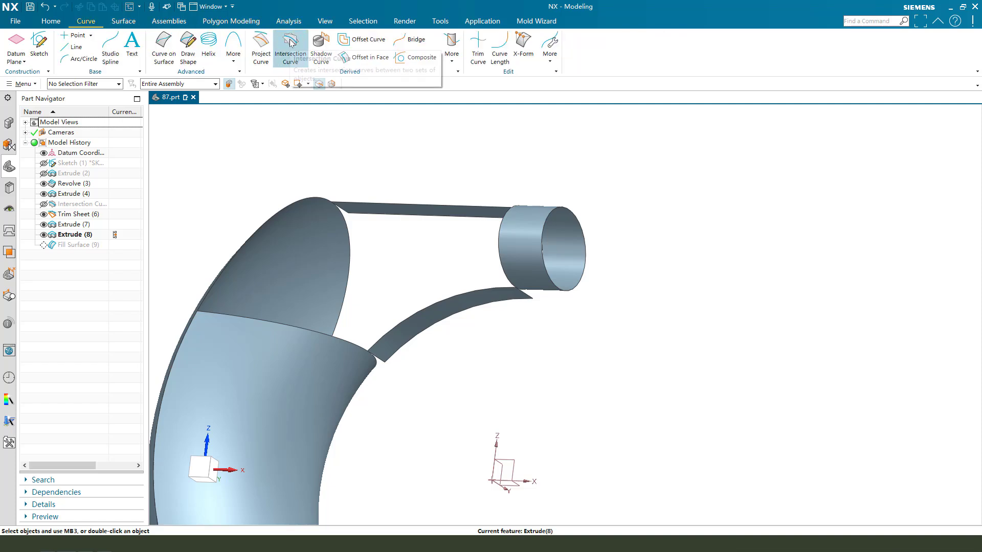
pyautogui.click(291, 42)
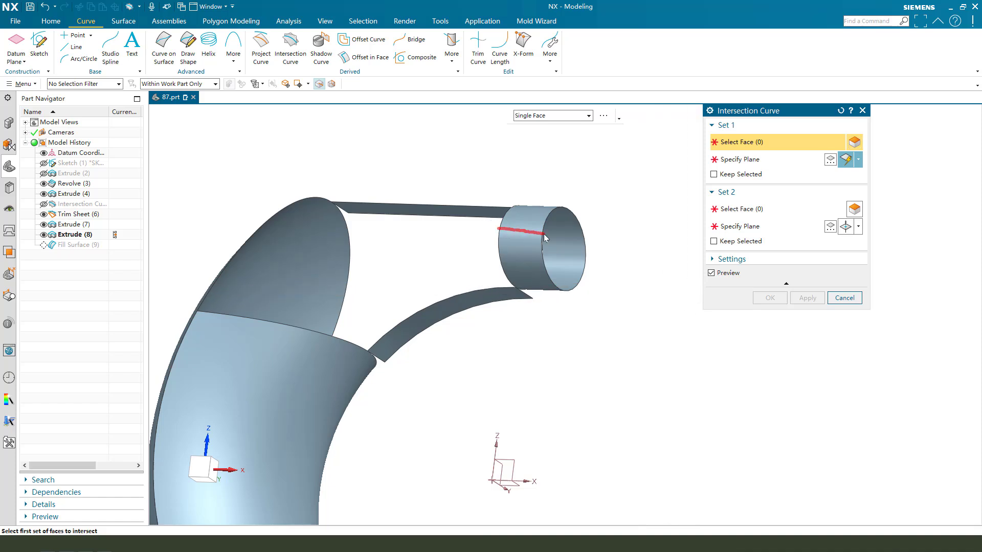
pyautogui.click(523, 235)
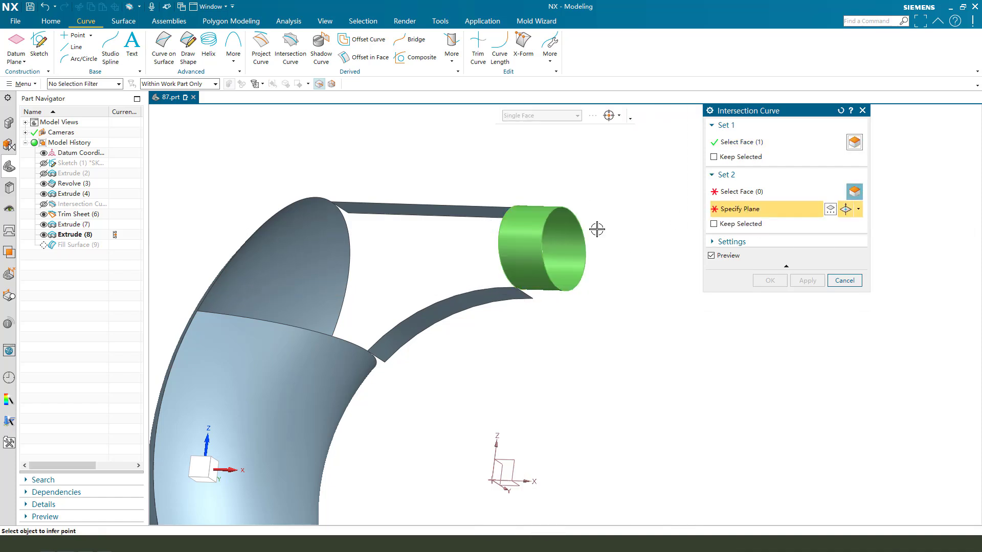
pyautogui.click(579, 231)
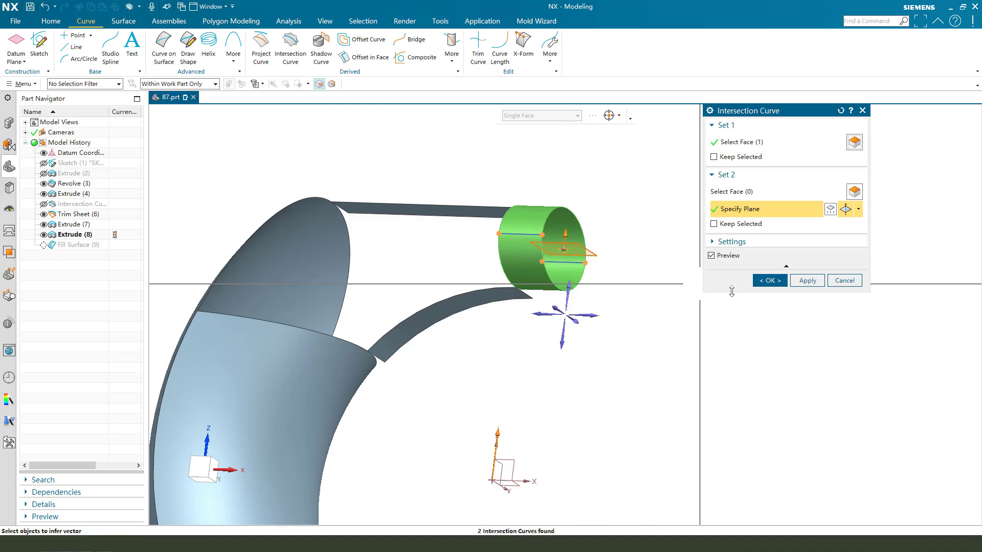
pyautogui.click(768, 281)
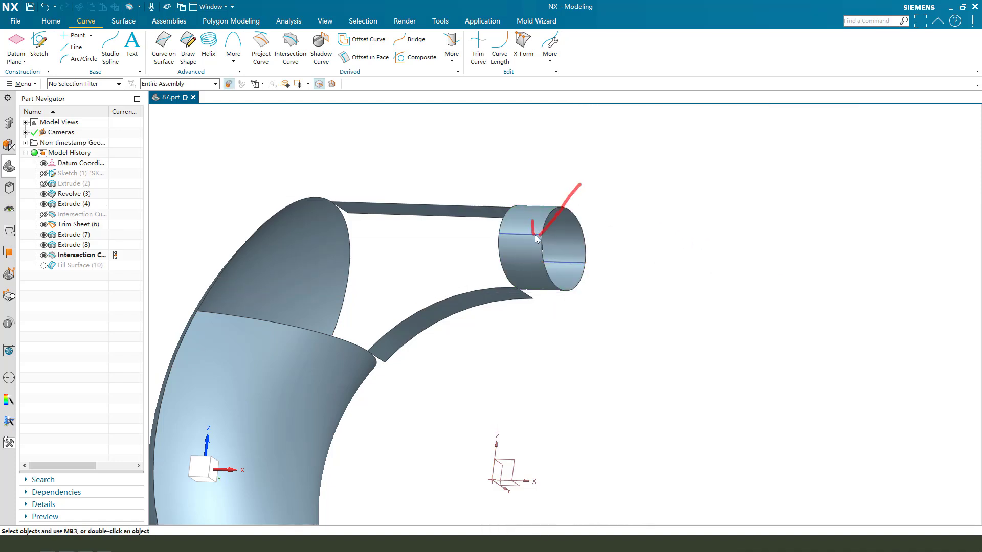
# Bridge the cylinder's intersection curve to the body's top edge with end magnitude 0.69
pyautogui.click(412, 41)
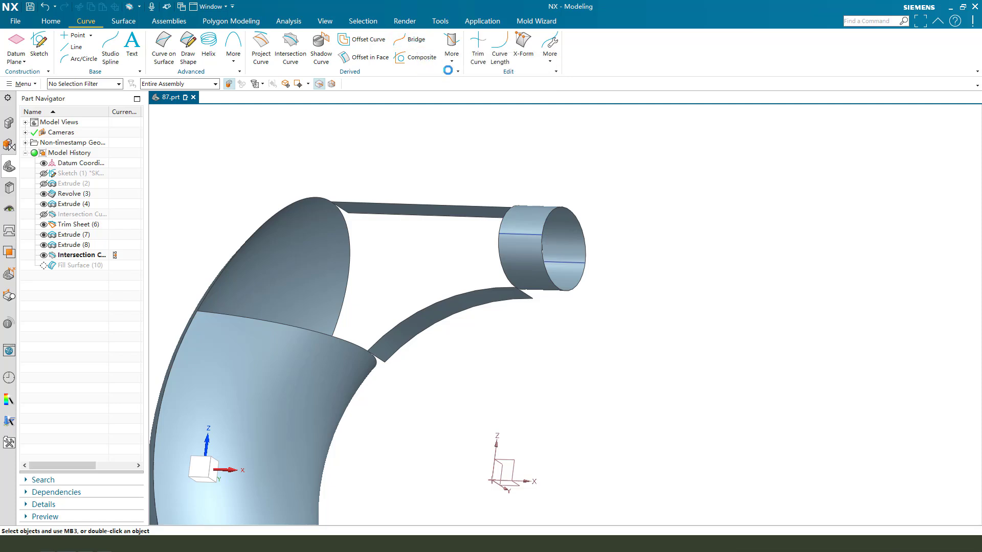
pyautogui.click(506, 233)
pyautogui.moveTo(397, 285)
pyautogui.mouseDown(button='middle')
pyautogui.moveTo(435, 310)
pyautogui.moveTo(424, 259)
pyautogui.moveTo(416, 315)
pyautogui.mouseUp(button='middle')
pyautogui.click(221, 291)
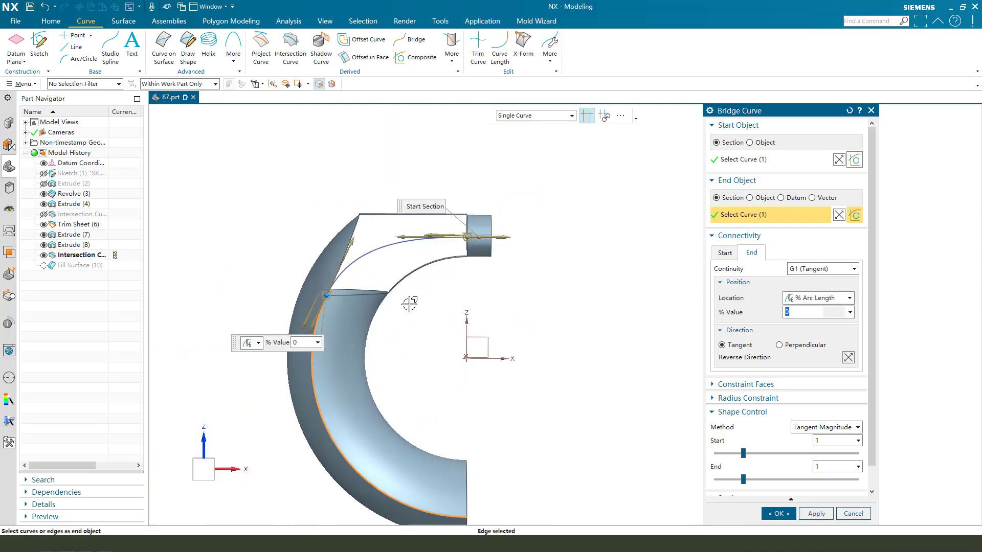
pyautogui.scroll(3, 408, 309)
pyautogui.scroll(3, 444, 265)
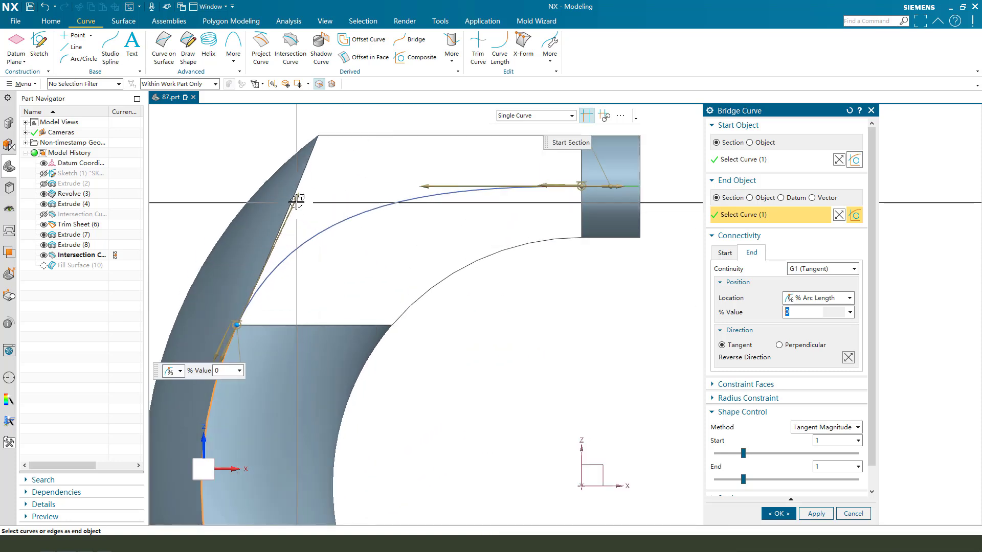
pyautogui.moveTo(297, 202); pyautogui.dragTo(293, 246)
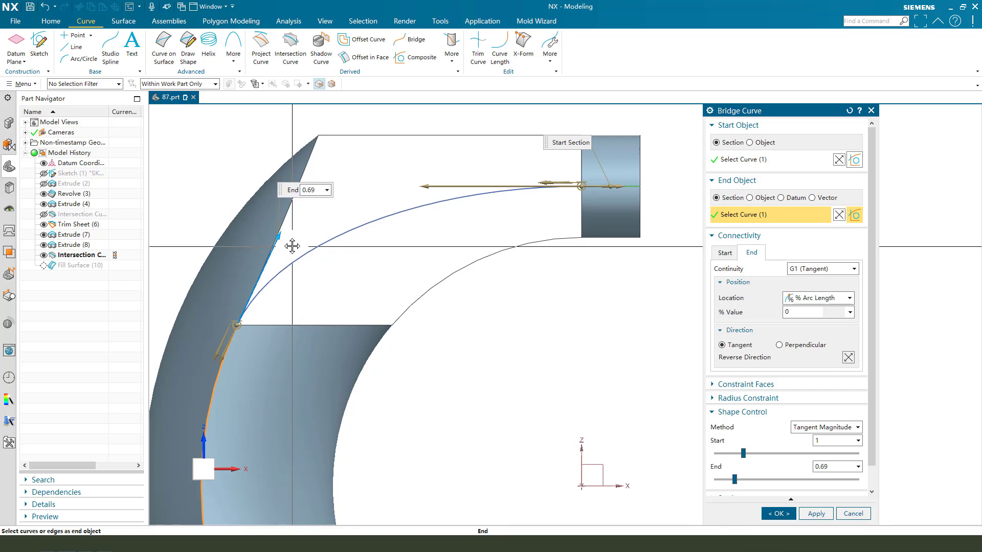
pyautogui.click(777, 513)
pyautogui.moveTo(517, 180)
pyautogui.mouseDown(button='middle')
pyautogui.moveTo(501, 243)
pyautogui.moveTo(532, 228)
pyautogui.mouseUp(button='middle')
# Reactivate Fill Surface (11) and shape it to fit through the bridge curve
pyautogui.click(114, 277)
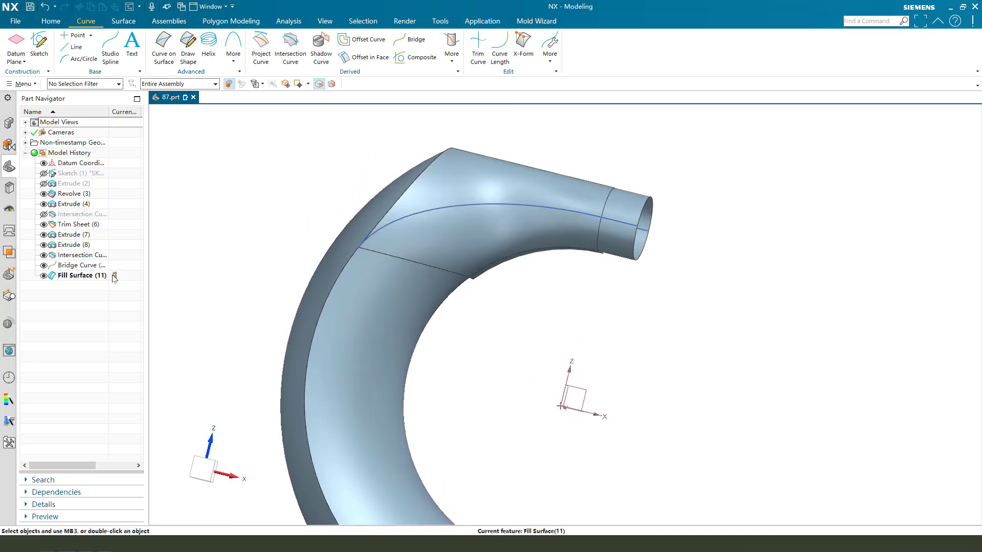
pyautogui.doubleClick(82, 275)
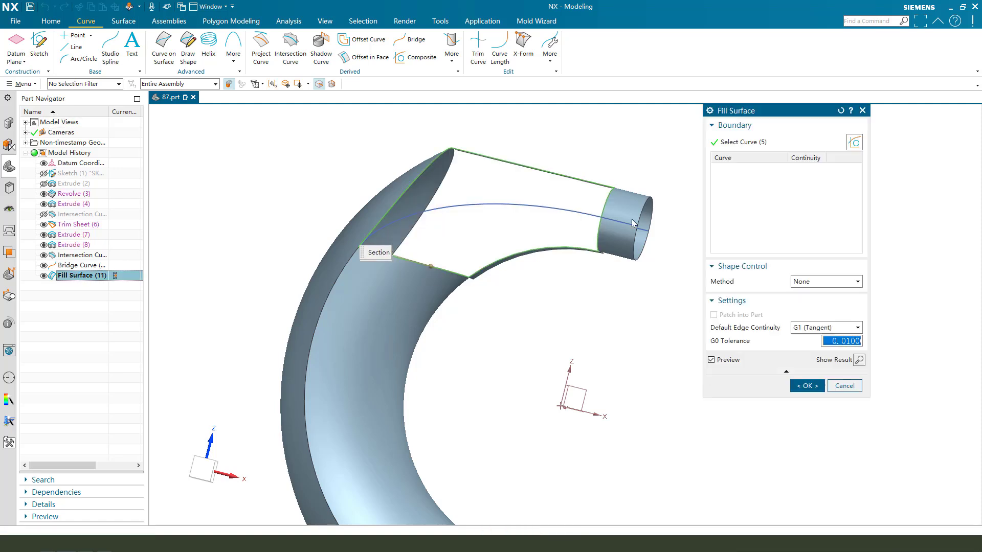
pyautogui.moveTo(668, 213); pyautogui.dragTo(629, 268, button='middle')
pyautogui.scroll(4, 629, 189)
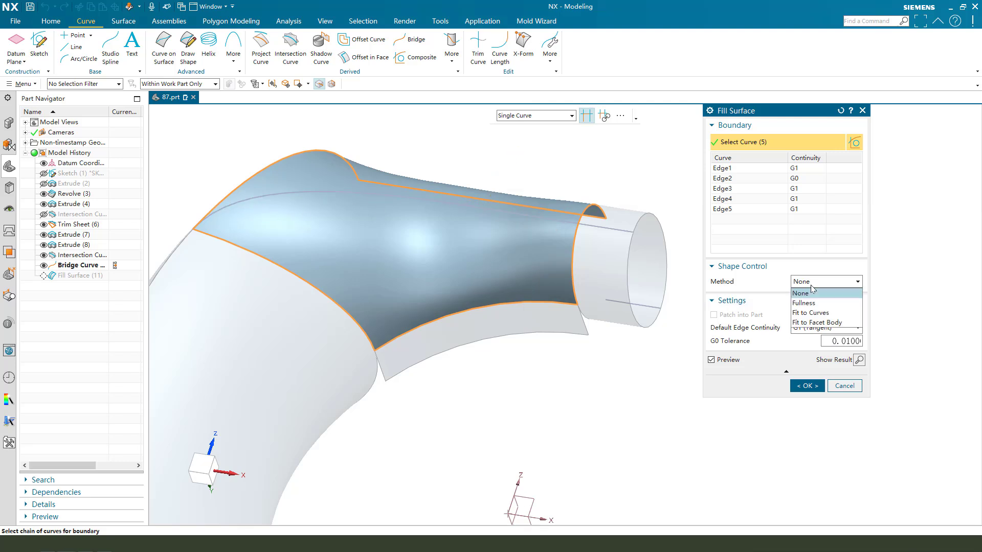
pyautogui.click(809, 313)
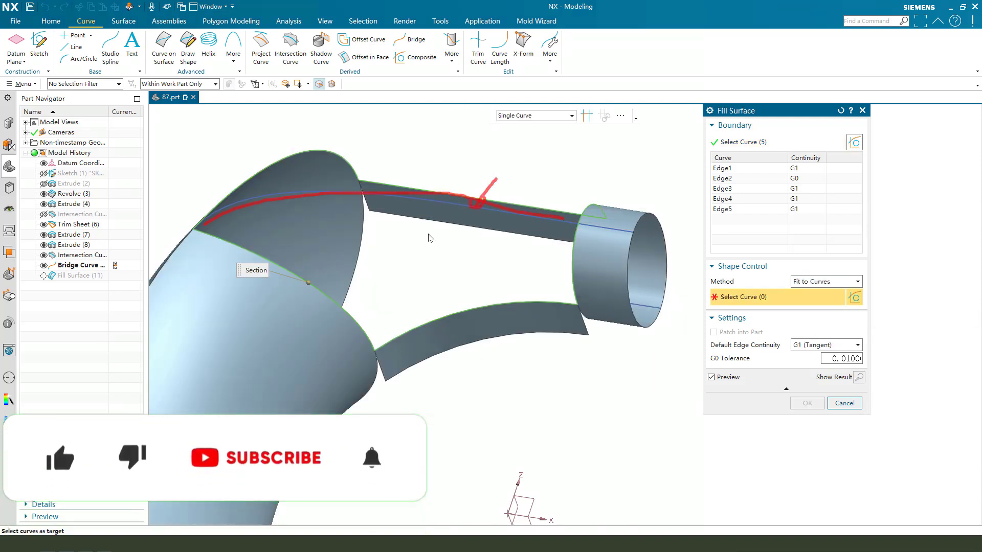
pyautogui.click(517, 232)
pyautogui.moveTo(517, 232)
pyautogui.mouseDown(button='middle')
pyautogui.moveTo(598, 321)
pyautogui.moveTo(630, 337)
pyautogui.mouseUp(button='middle')
pyautogui.click(807, 402)
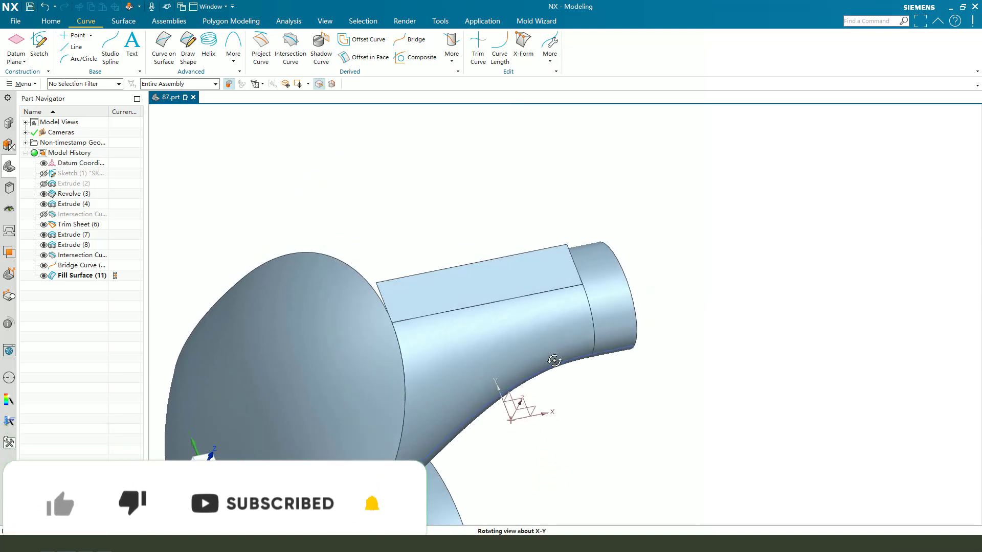
# Hide the extruded sheet Extrude (8) with Ctrl+B, leaving the curved surfaces visible
pyautogui.moveTo(522, 299); pyautogui.dragTo(557, 269, button='middle')
pyautogui.scroll(-4, 569, 381)
pyautogui.scroll(4, 568, 380)
pyautogui.scroll(2, 499, 357)
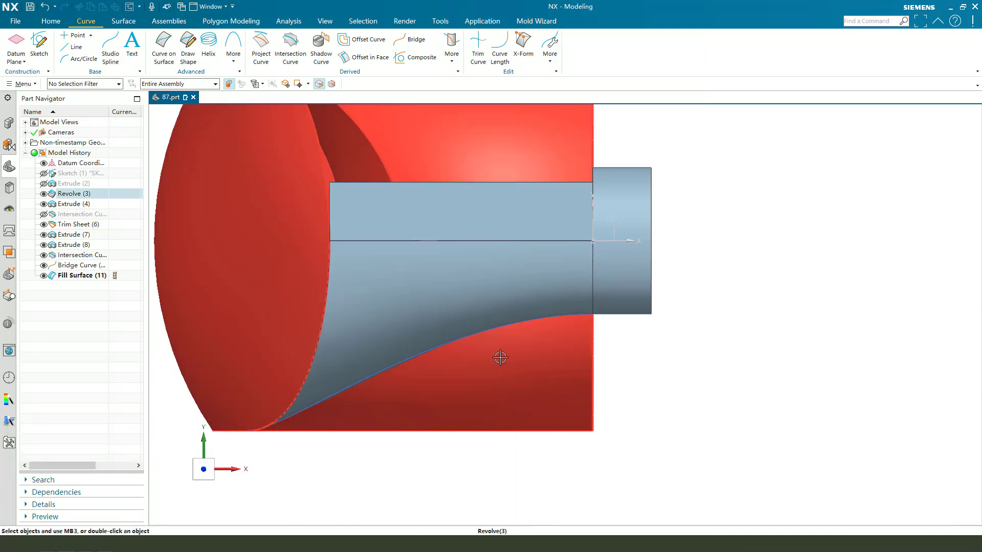
pyautogui.moveTo(500, 357)
pyautogui.mouseDown(button='middle')
pyautogui.moveTo(489, 287)
pyautogui.moveTo(430, 280)
pyautogui.mouseUp(button='middle')
pyautogui.scroll(-2, 430, 279)
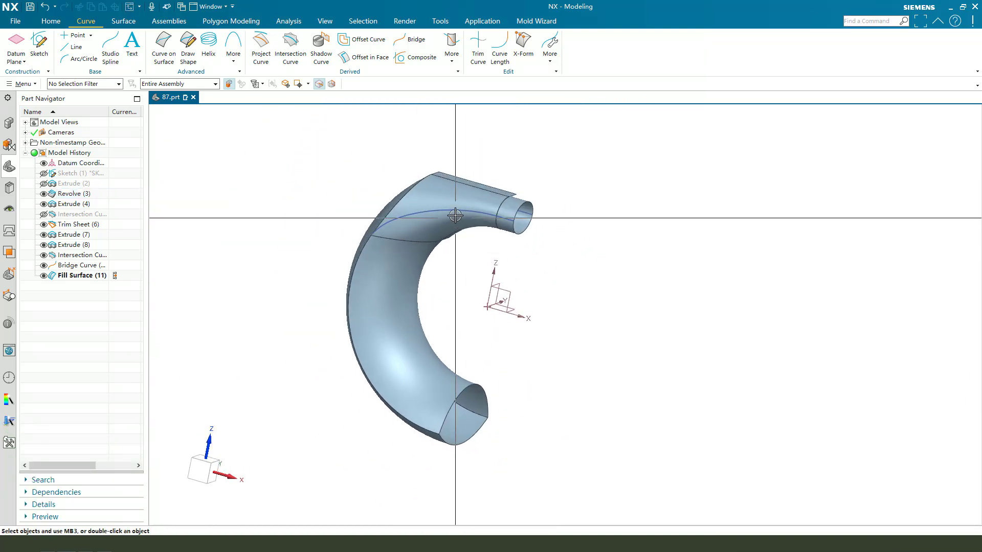
pyautogui.scroll(3, 500, 186)
pyautogui.click(502, 188)
pyautogui.moveTo(522, 311); pyautogui.dragTo(606, 276, button='middle')
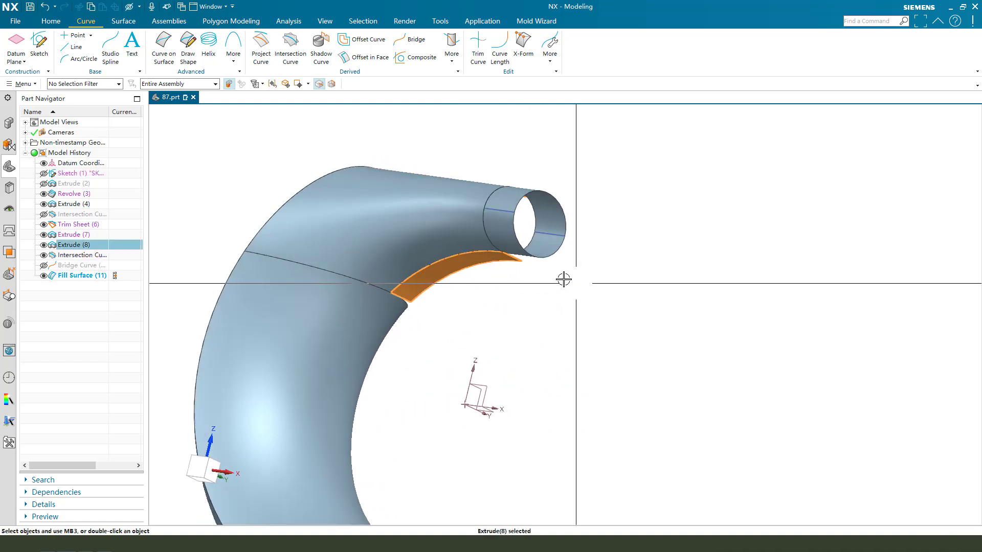
pyautogui.hotkey('ctrl', 'b')
pyautogui.scroll(-3, 510, 235)
pyautogui.moveTo(510, 234)
pyautogui.mouseDown(button='middle')
pyautogui.moveTo(427, 246)
pyautogui.moveTo(434, 244)
pyautogui.mouseUp(button='middle')
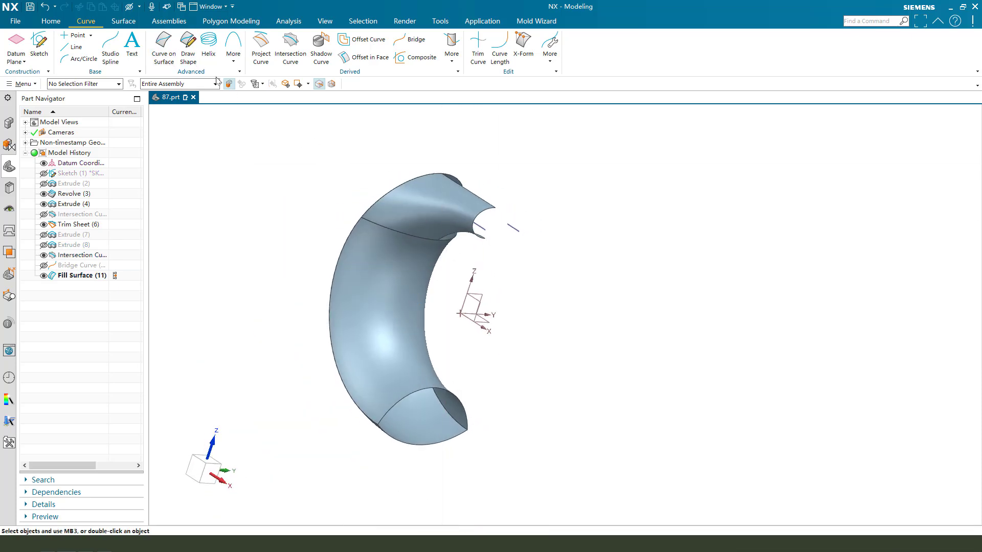
pyautogui.click(51, 21)
# Mirror the top sheet about the XZ datum plane
pyautogui.click(356, 62)
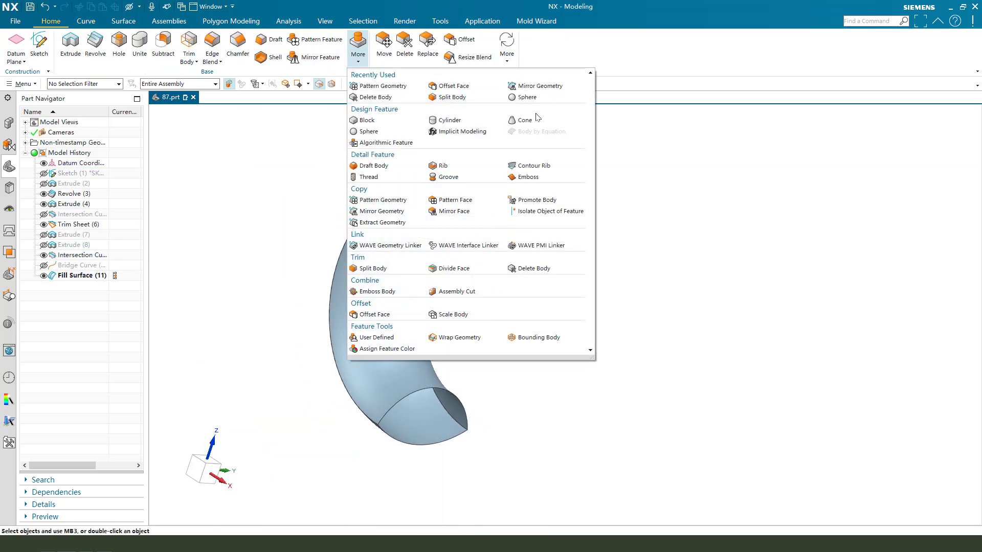
pyautogui.click(512, 86)
pyautogui.scroll(2, 433, 212)
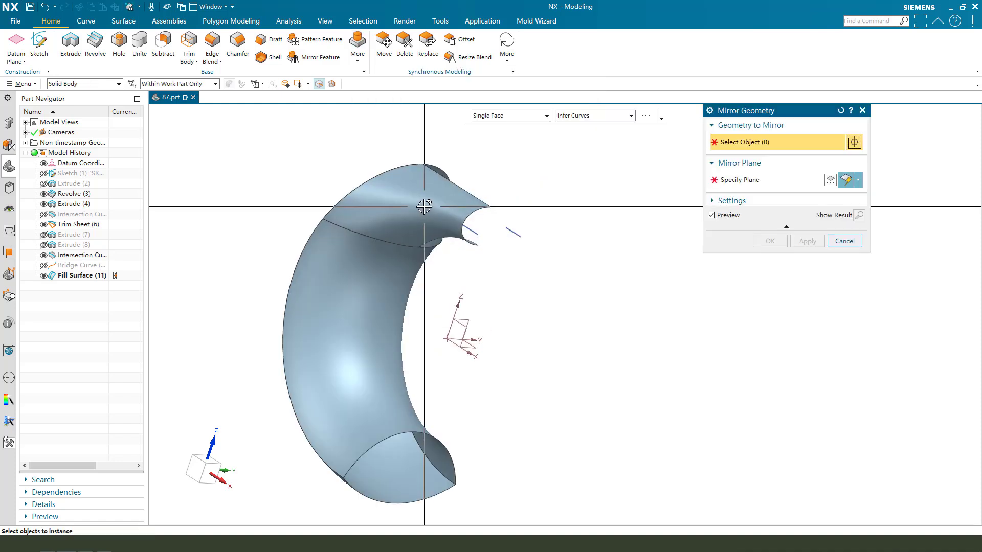
pyautogui.click(85, 84)
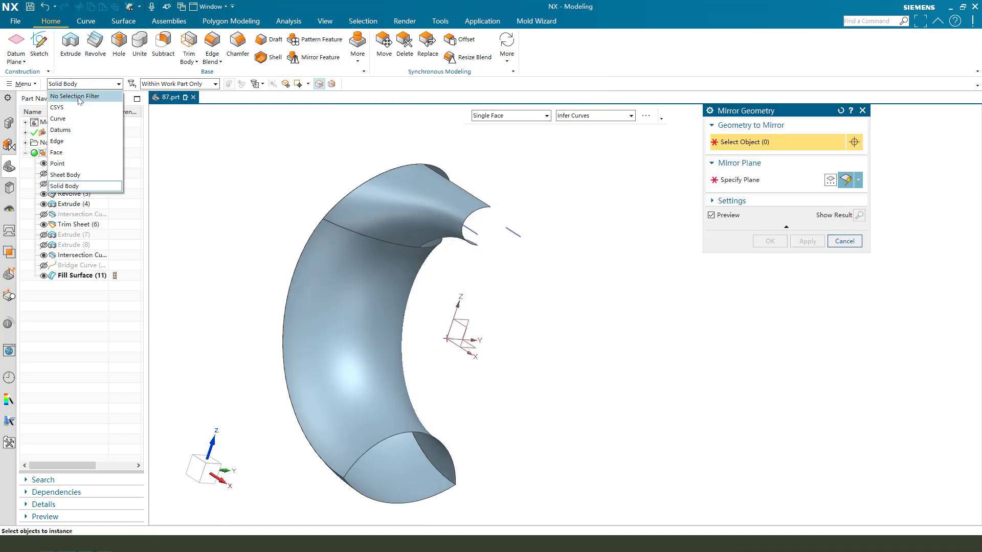
pyautogui.click(400, 198)
pyautogui.click(739, 183)
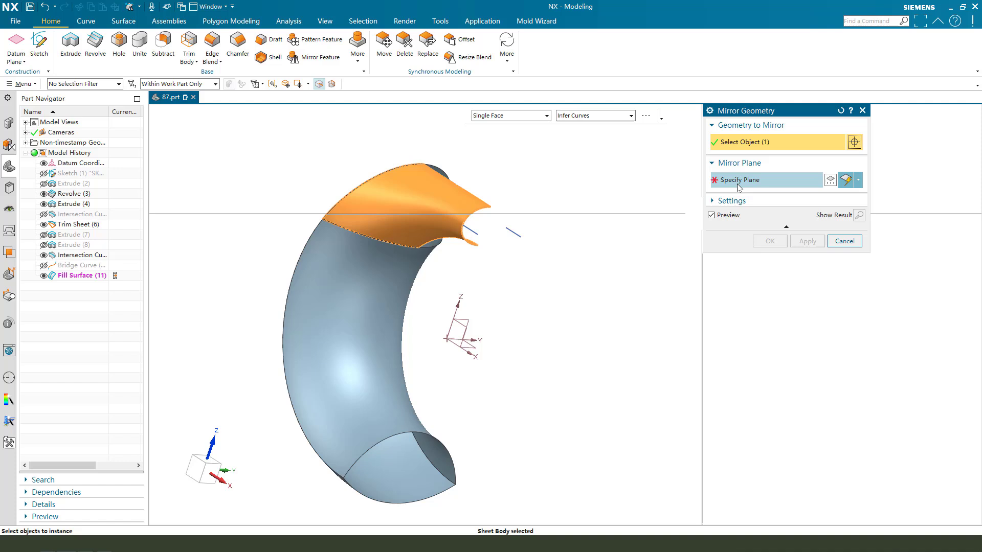
pyautogui.click(463, 327)
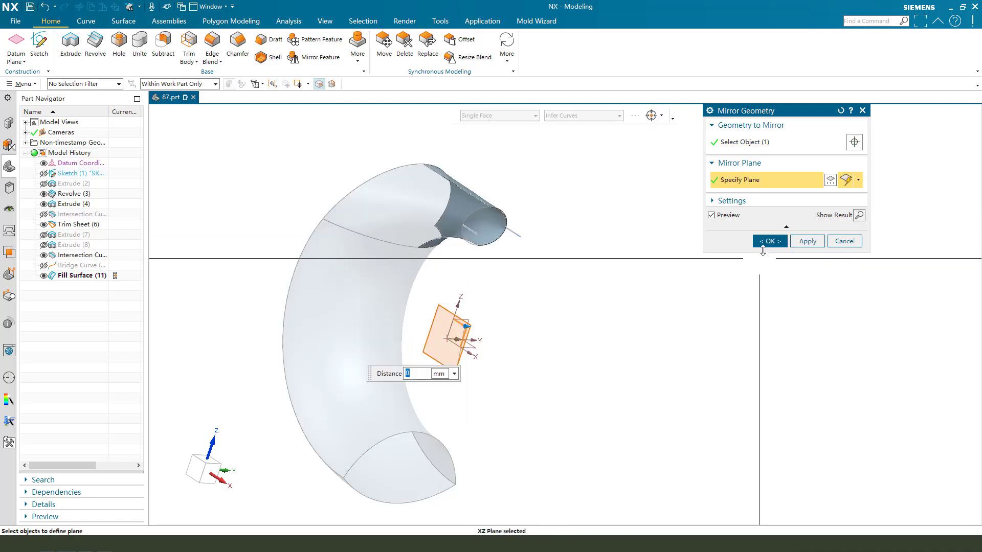
pyautogui.click(801, 242)
# Mirror the two sheets about the YZ datum plane to complete the ring
pyautogui.moveTo(522, 285); pyautogui.dragTo(449, 254, button='middle')
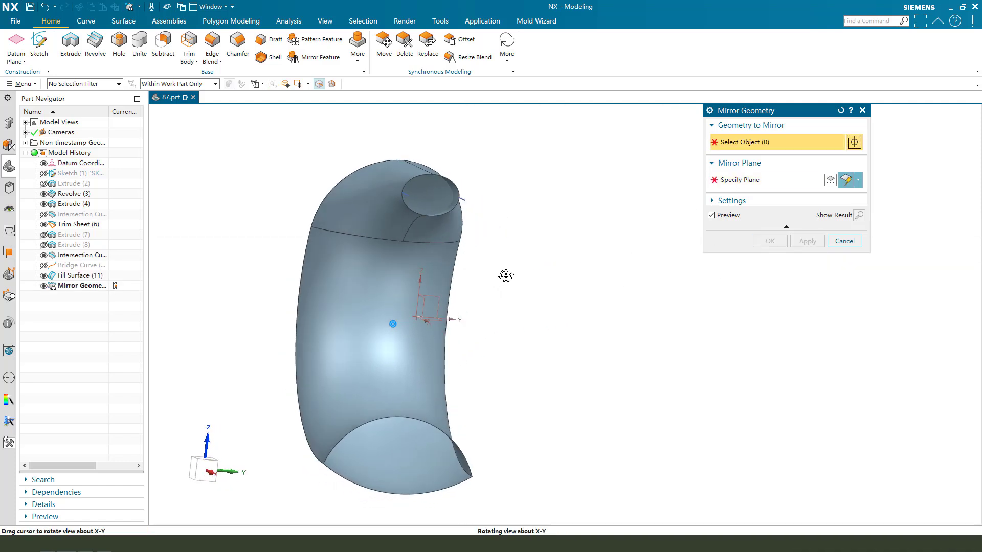
pyautogui.click(449, 199)
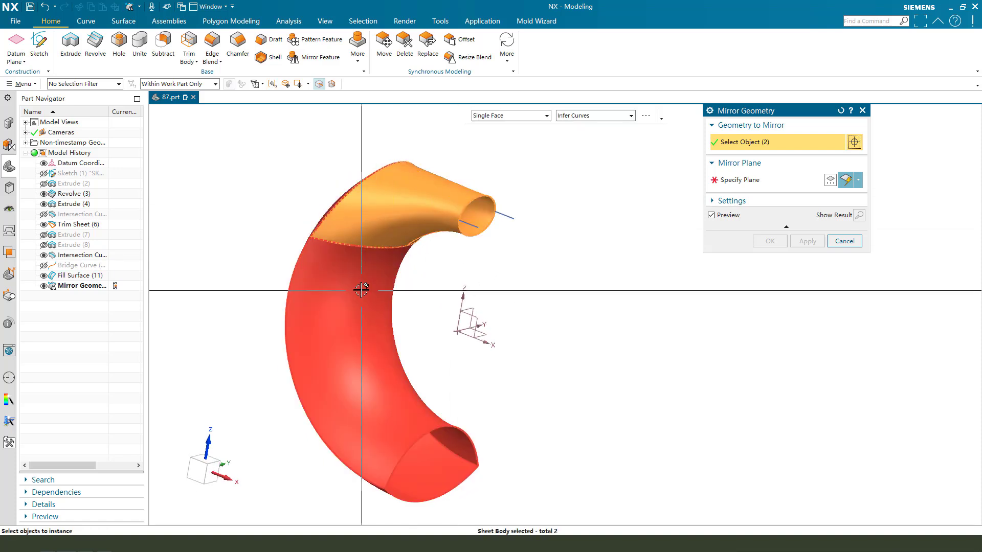
pyautogui.click(455, 292)
pyautogui.moveTo(468, 332); pyautogui.dragTo(506, 307, button='middle')
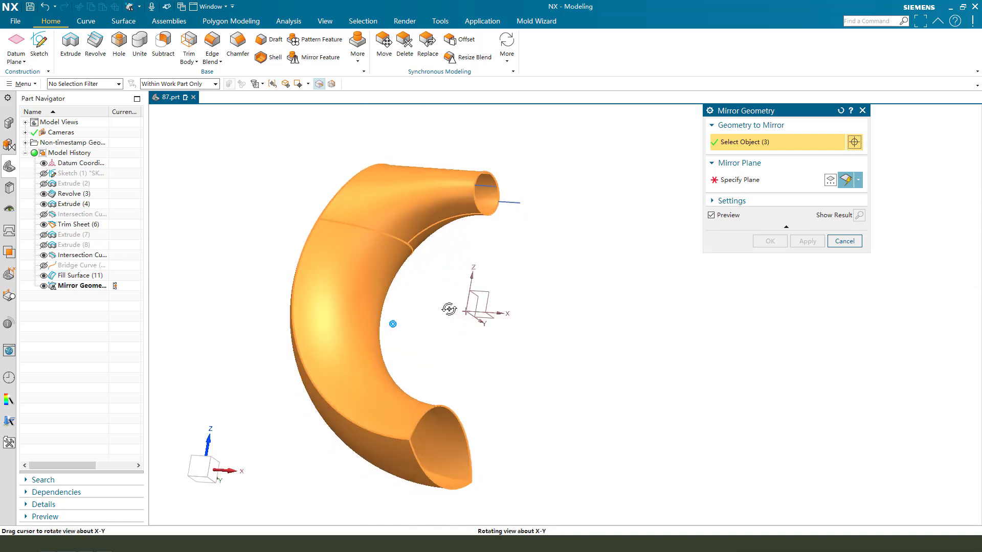
pyautogui.click(759, 187)
pyautogui.scroll(3, 574, 307)
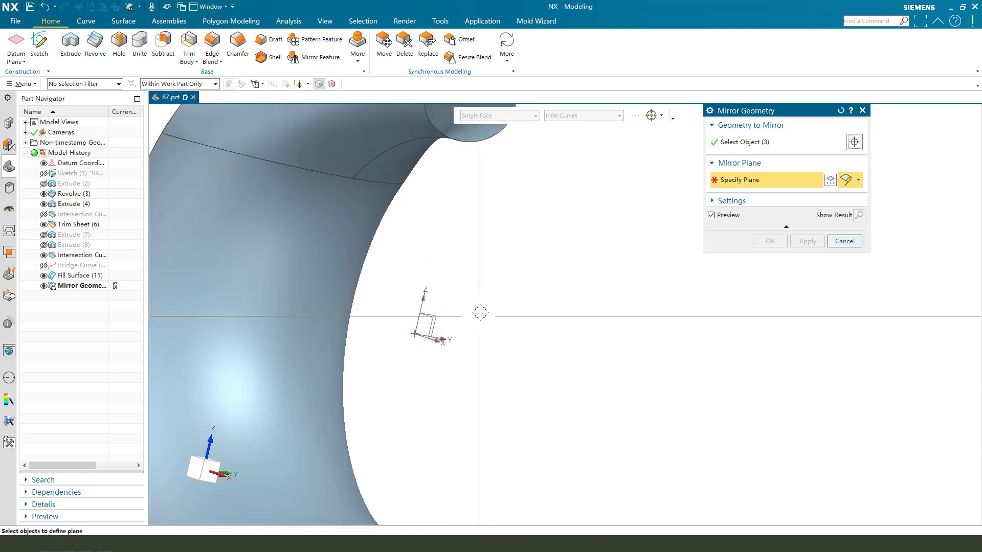
pyautogui.moveTo(575, 307)
pyautogui.mouseDown(button='middle')
pyautogui.moveTo(482, 334)
pyautogui.moveTo(511, 294)
pyautogui.mouseUp(button='middle')
pyautogui.scroll(-2, 511, 293)
pyautogui.click(463, 340)
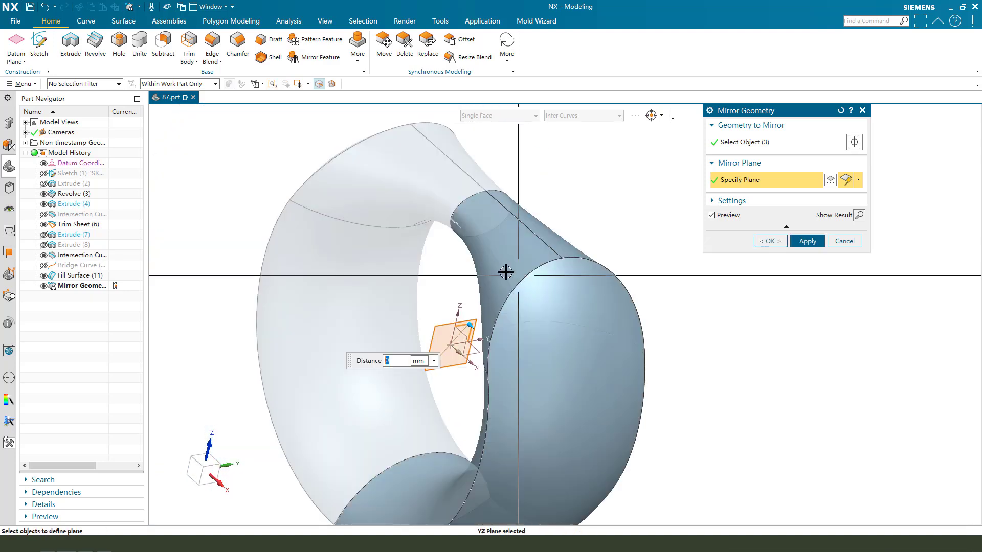
pyautogui.click(769, 242)
pyautogui.moveTo(595, 327)
pyautogui.mouseDown(button='middle')
pyautogui.moveTo(667, 303)
pyautogui.moveTo(591, 338)
pyautogui.mouseUp(button='middle')
# Sew the fill surface as target with the other five sheets into one body
pyautogui.click(135, 25)
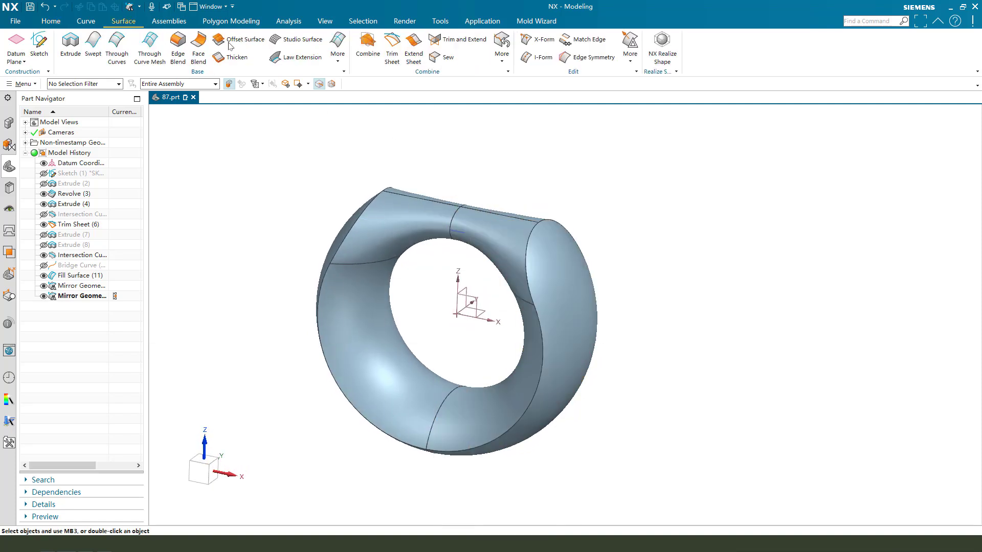
pyautogui.click(444, 58)
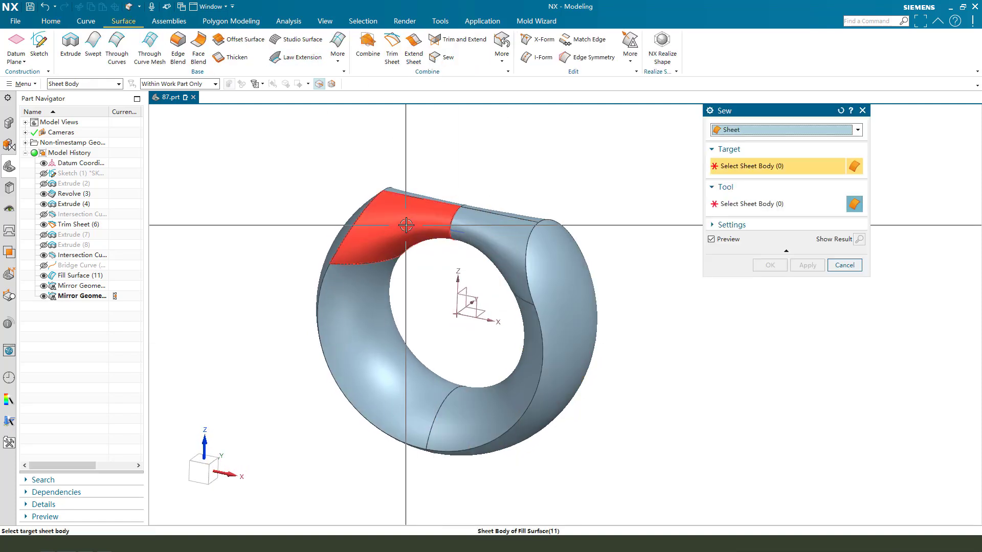
pyautogui.click(405, 225)
pyautogui.moveTo(245, 150); pyautogui.dragTo(644, 471)
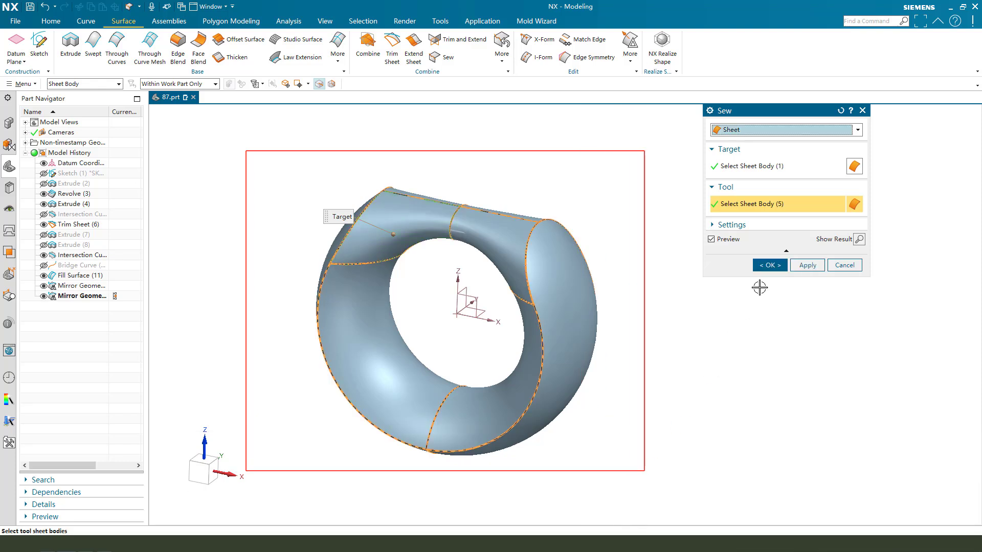
pyautogui.click(771, 265)
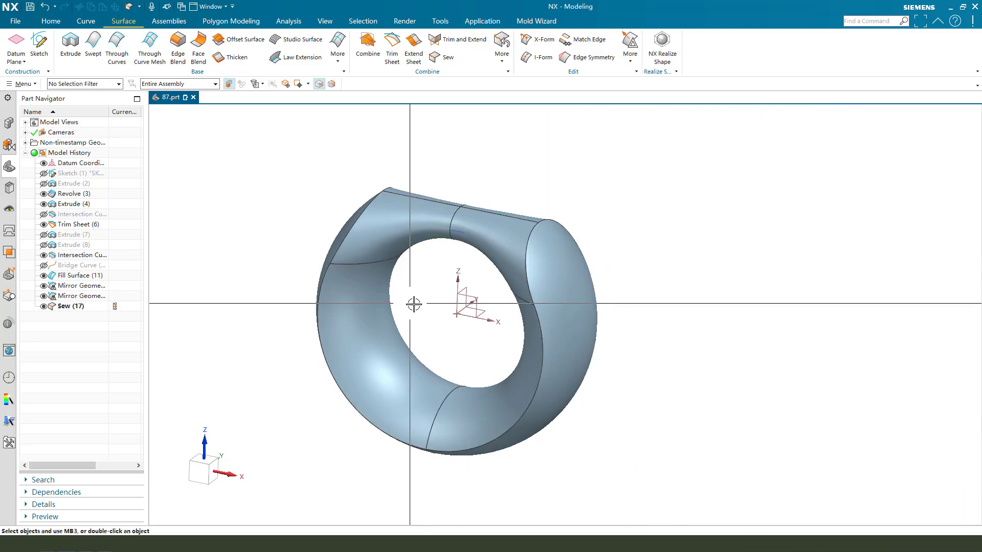
# Blend the ring's tangent seam edge chain with a 2 mm radius and inspect it
pyautogui.moveTo(427, 308); pyautogui.dragTo(460, 322, button='middle')
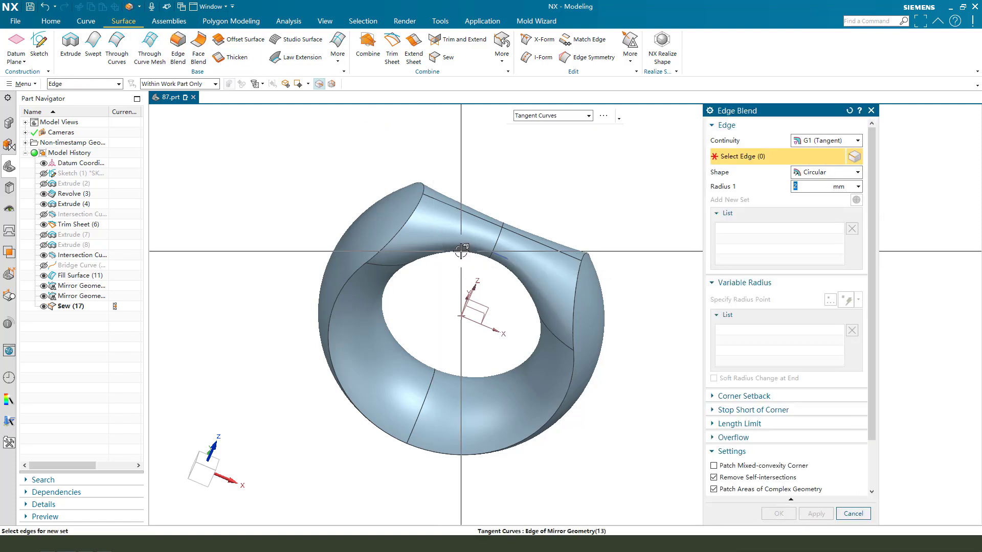
pyautogui.click(425, 190)
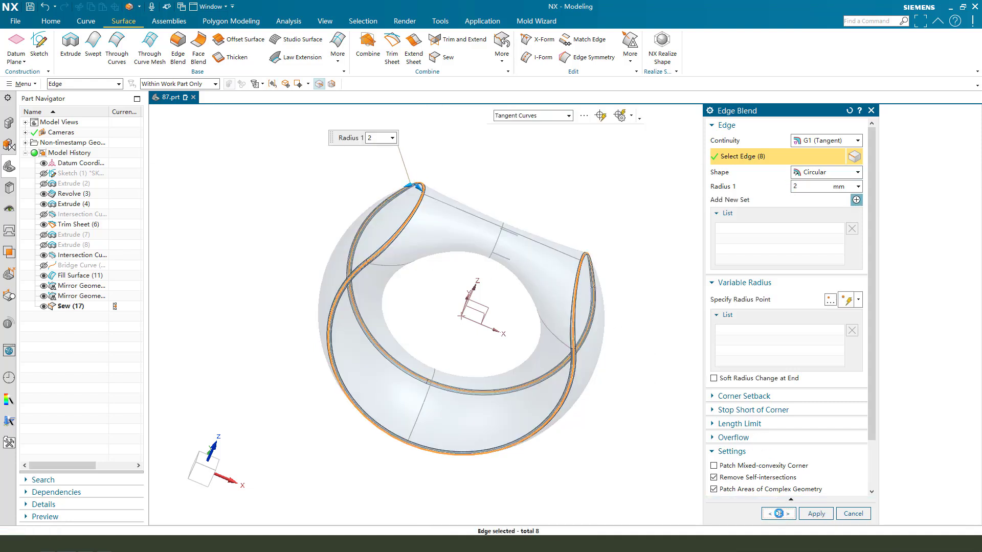
pyautogui.click(778, 516)
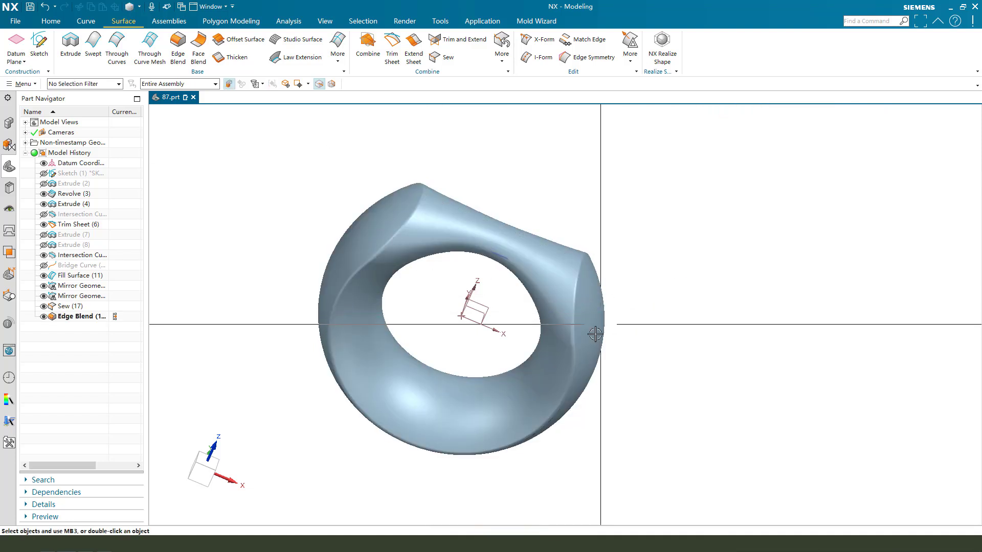
pyautogui.moveTo(695, 289); pyautogui.dragTo(493, 221, button='middle')
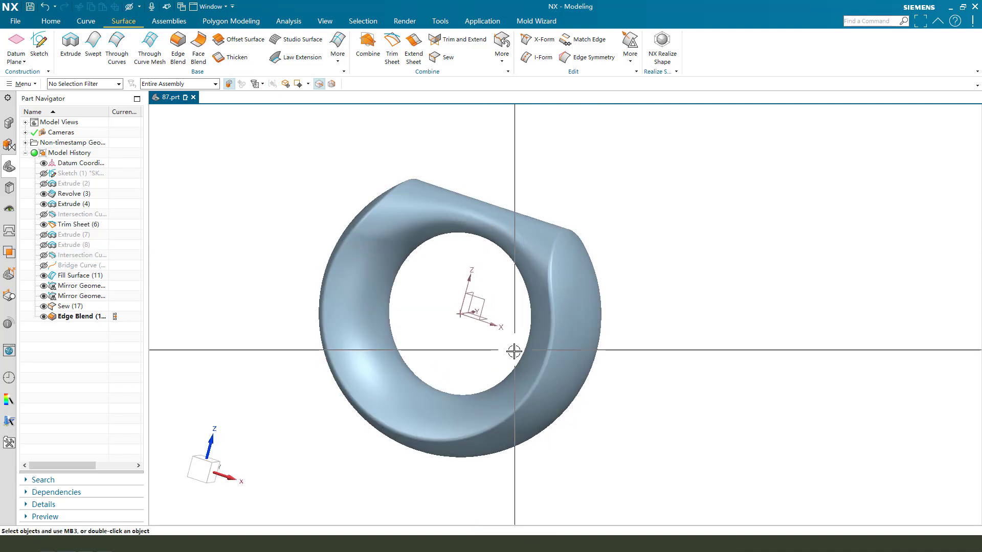
pyautogui.moveTo(514, 353); pyautogui.dragTo(509, 307, button='middle')
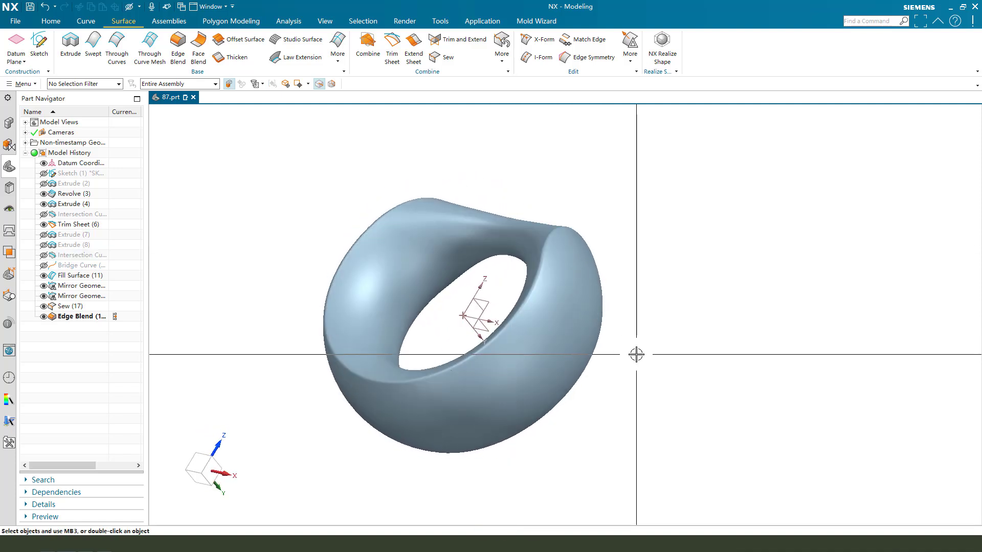
# Colour the ring body yellow with Ctrl+J and hide the datum CSYS
pyautogui.hotkey('ctrl', 'j')
pyautogui.click(536, 297)
pyautogui.middleClick(818, 218)
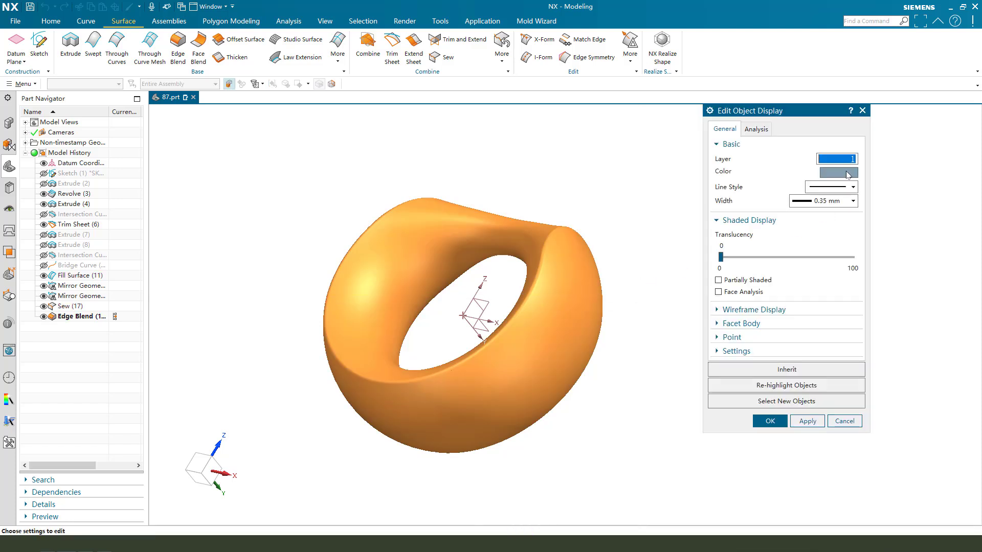
pyautogui.click(838, 158)
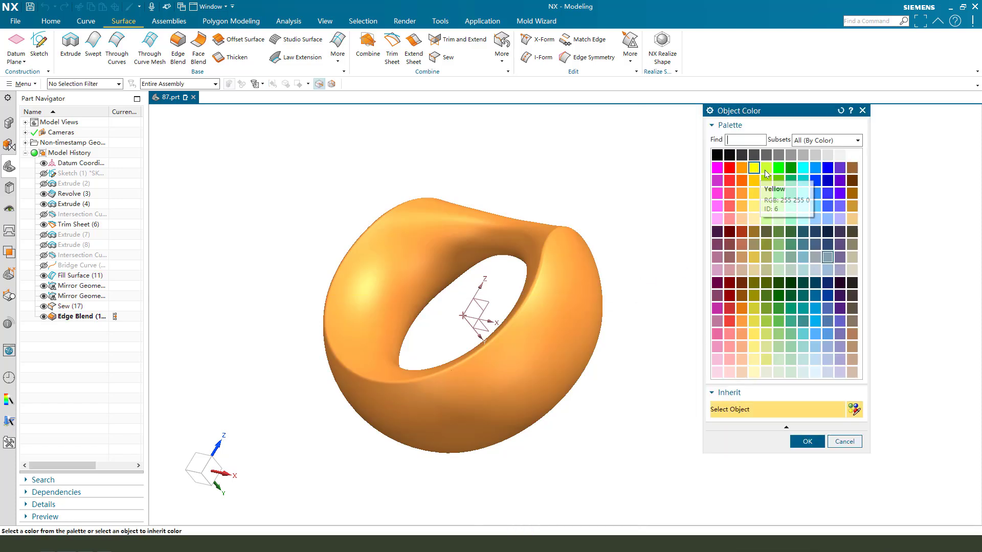
pyautogui.doubleClick(764, 174)
pyautogui.middleClick(640, 225)
pyautogui.moveTo(609, 282); pyautogui.dragTo(596, 310, button='middle')
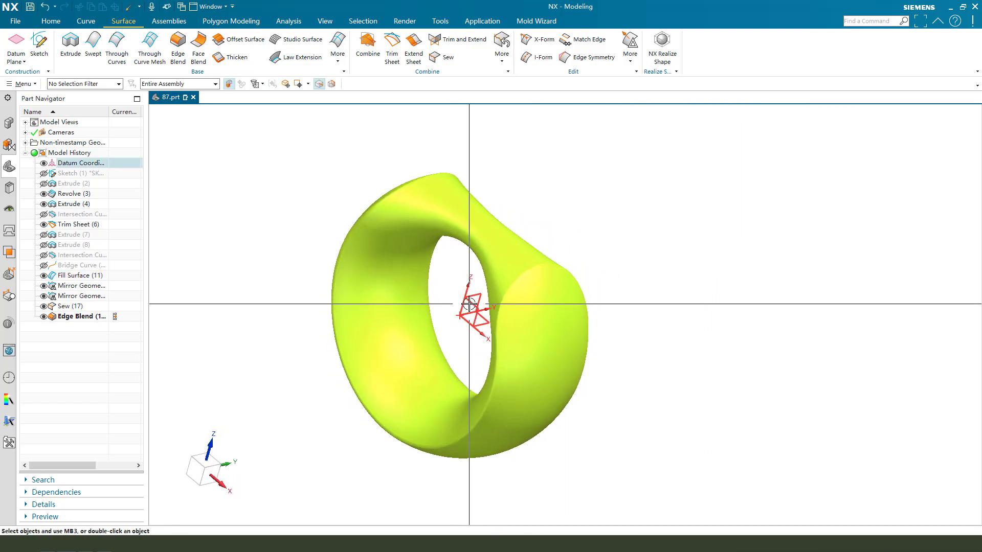
pyautogui.hotkey('ctrl', 'b')
pyautogui.scroll(3, 472, 314)
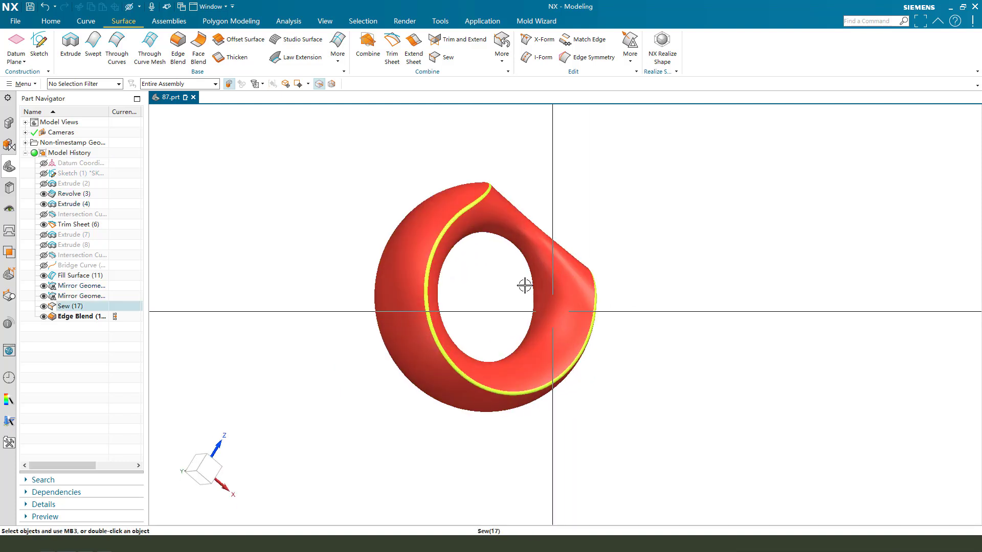